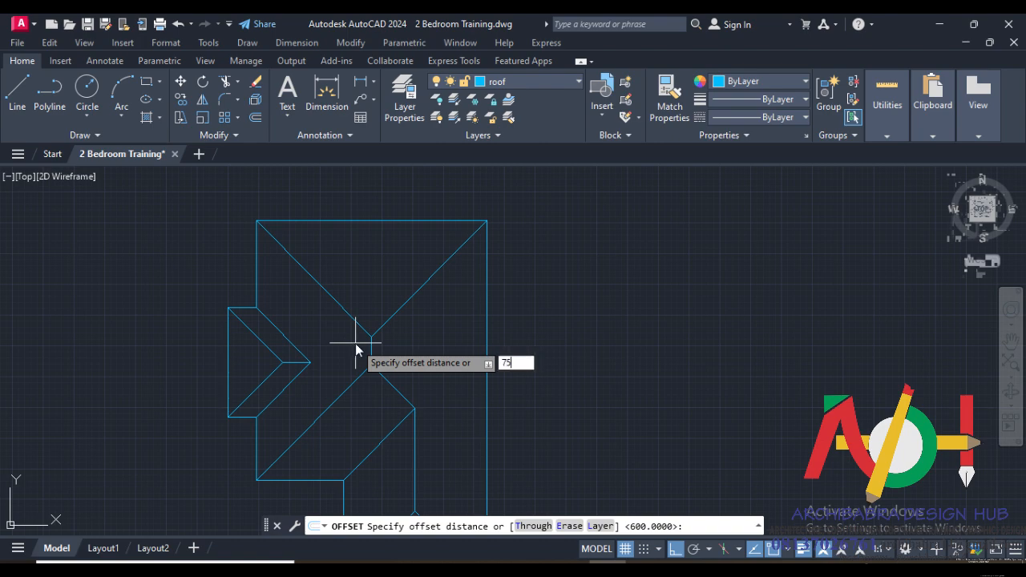
Step: Offset the main roof's upper-right and upper-left hip lines by 75 on both sides
{"action": "key", "text": "Return"}
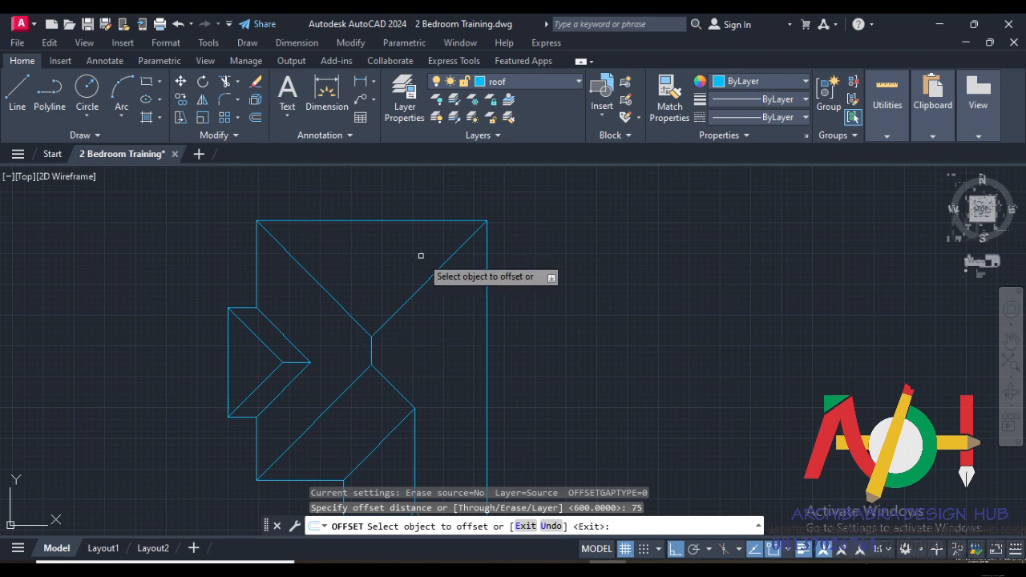
{"action": "scroll", "coordinate": [424, 256], "scroll_direction": "up", "scroll_amount": 4}
{"action": "left_click", "coordinate": [445, 305]}
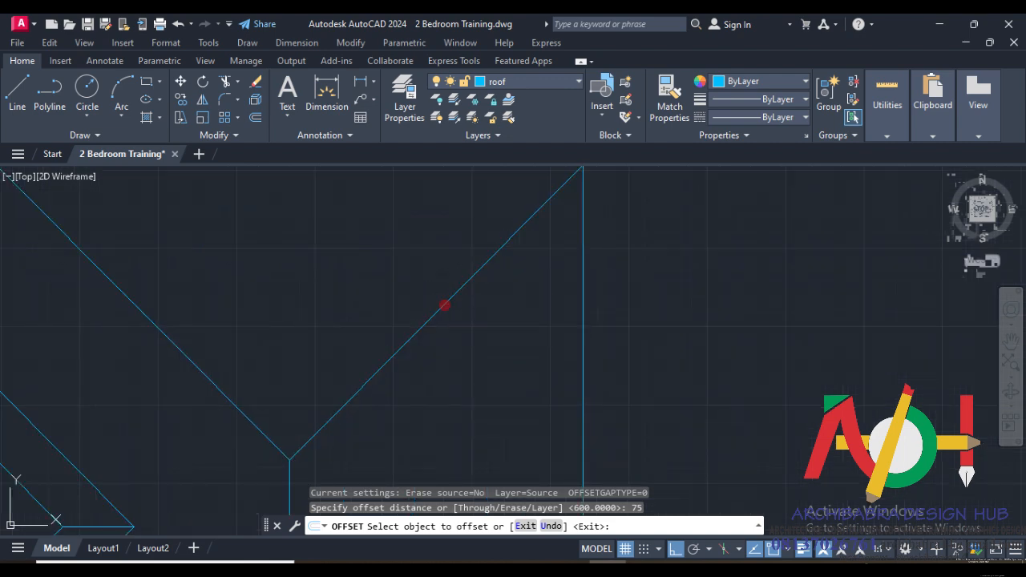
{"action": "left_click", "coordinate": [481, 383]}
{"action": "left_click", "coordinate": [430, 318]}
{"action": "left_click", "coordinate": [374, 266]}
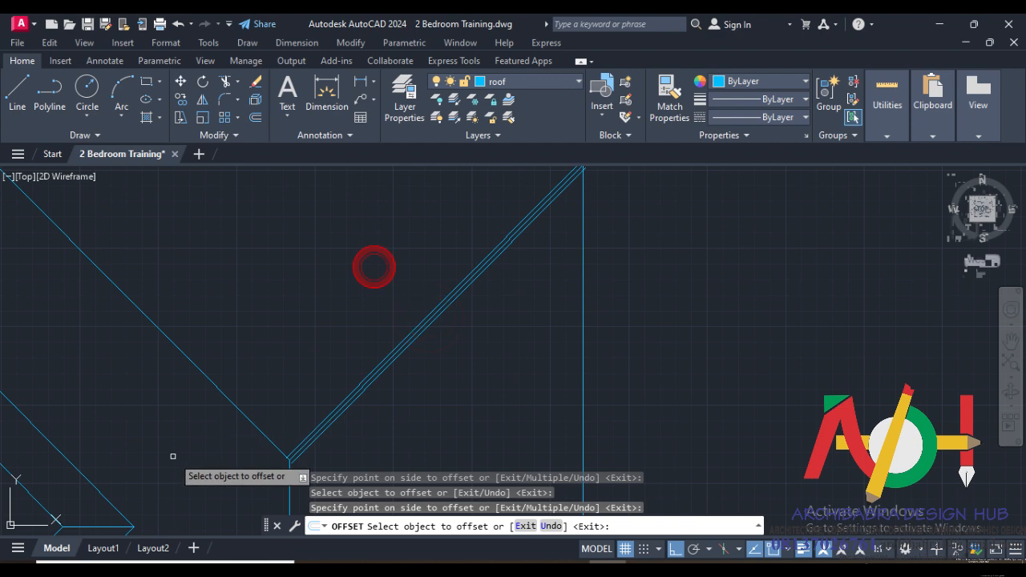
{"action": "left_click", "coordinate": [213, 389]}
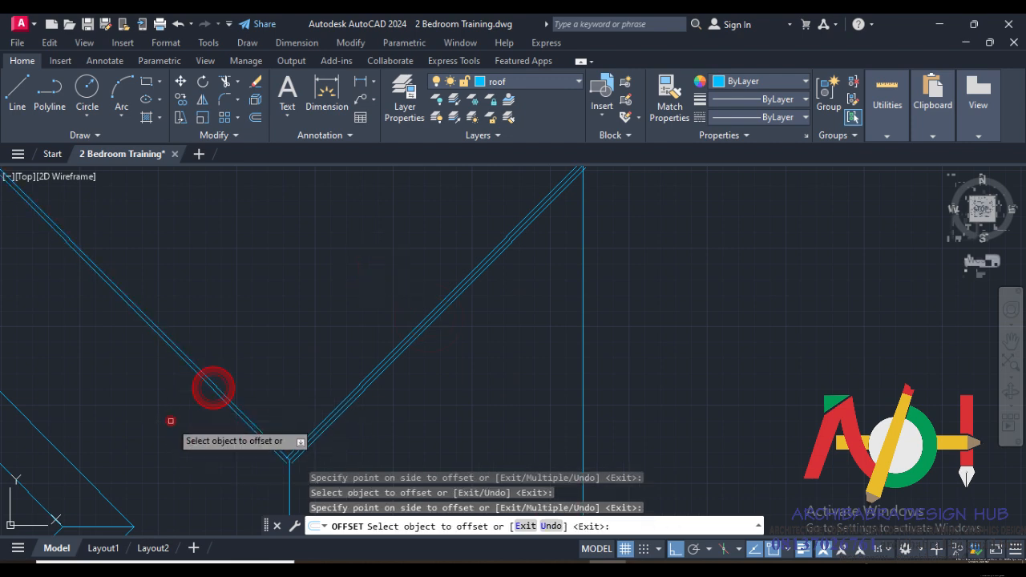
{"action": "left_click", "coordinate": [206, 375]}
{"action": "left_click", "coordinate": [239, 342]}
Step: Offset the short vertical ridge line where the two upper hips meet by 75 on both sides
{"action": "scroll", "coordinate": [262, 312], "scroll_direction": "down", "scroll_amount": 2}
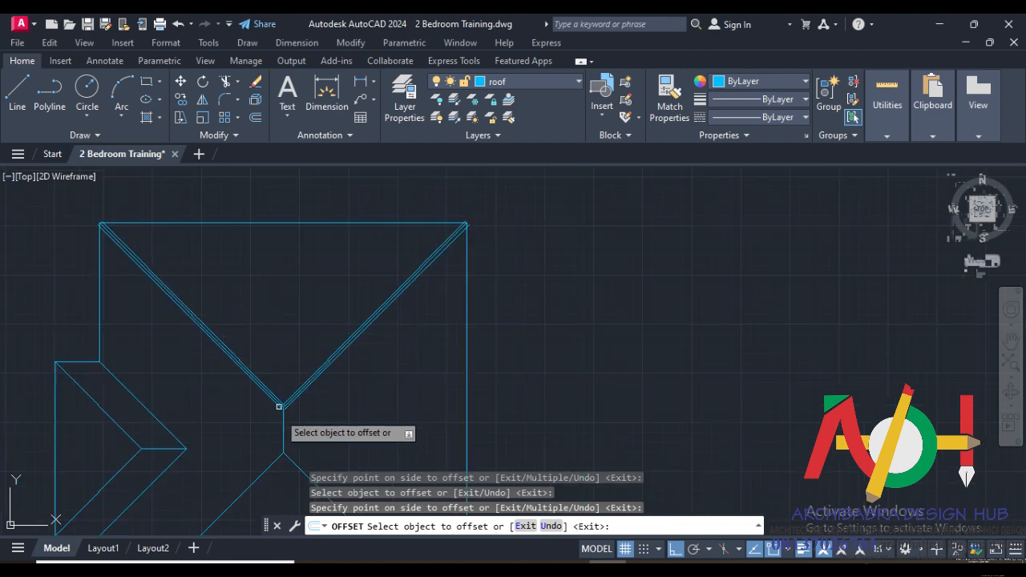
{"action": "left_click", "coordinate": [283, 425]}
{"action": "left_click", "coordinate": [287, 426]}
{"action": "scroll", "coordinate": [286, 434], "scroll_direction": "up", "scroll_amount": 4}
{"action": "left_click", "coordinate": [282, 428]}
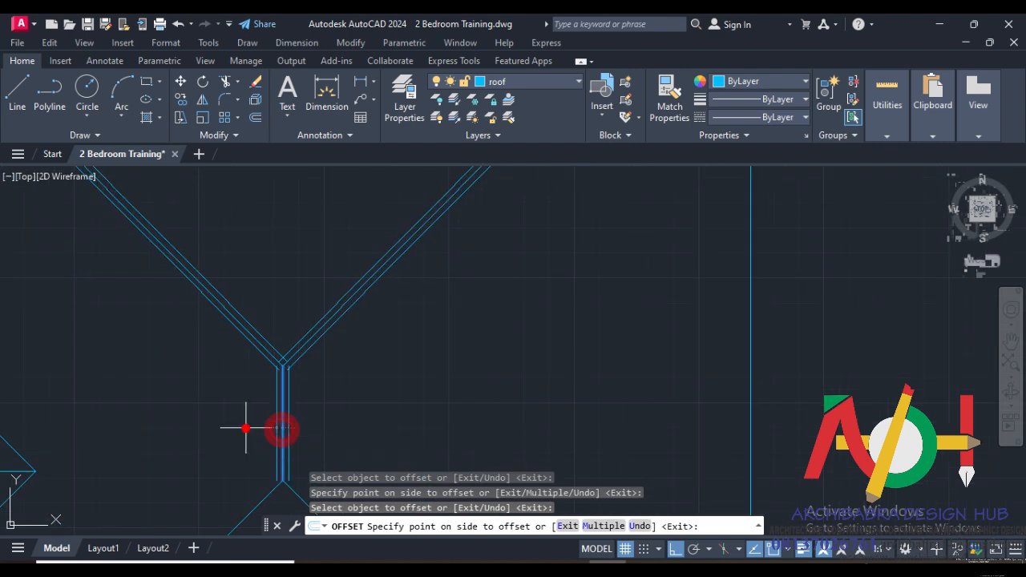
{"action": "left_click", "coordinate": [246, 428]}
Step: Offset the diagonal running down-right from the short ridge's lower end by 75 on both sides
{"action": "scroll", "coordinate": [290, 354], "scroll_direction": "down", "scroll_amount": 2}
{"action": "middle_click_drag", "start_coordinate": [285, 428], "coordinate": [186, 302]}
{"action": "left_click", "coordinate": [197, 314]}
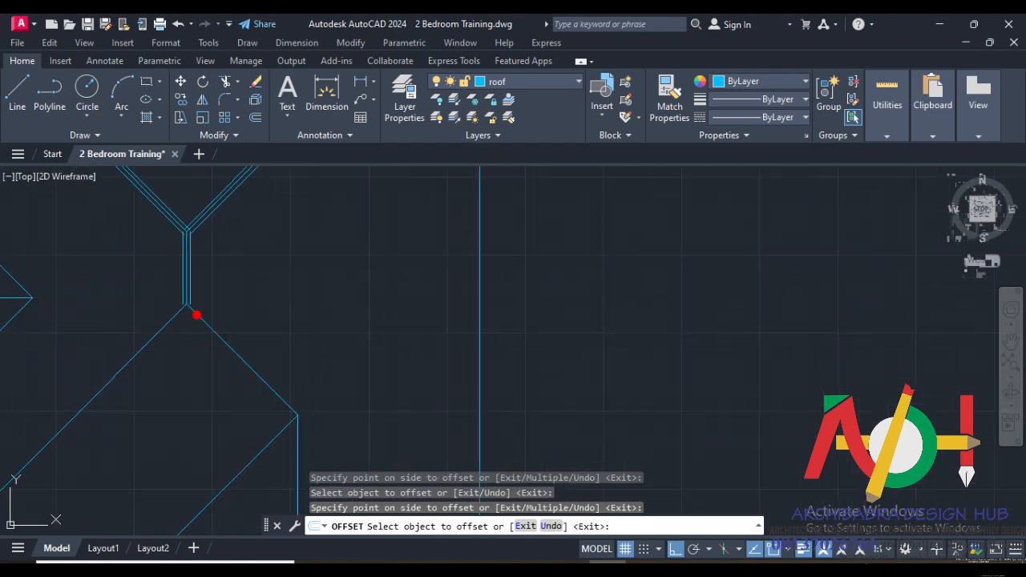
{"action": "left_click", "coordinate": [241, 297]}
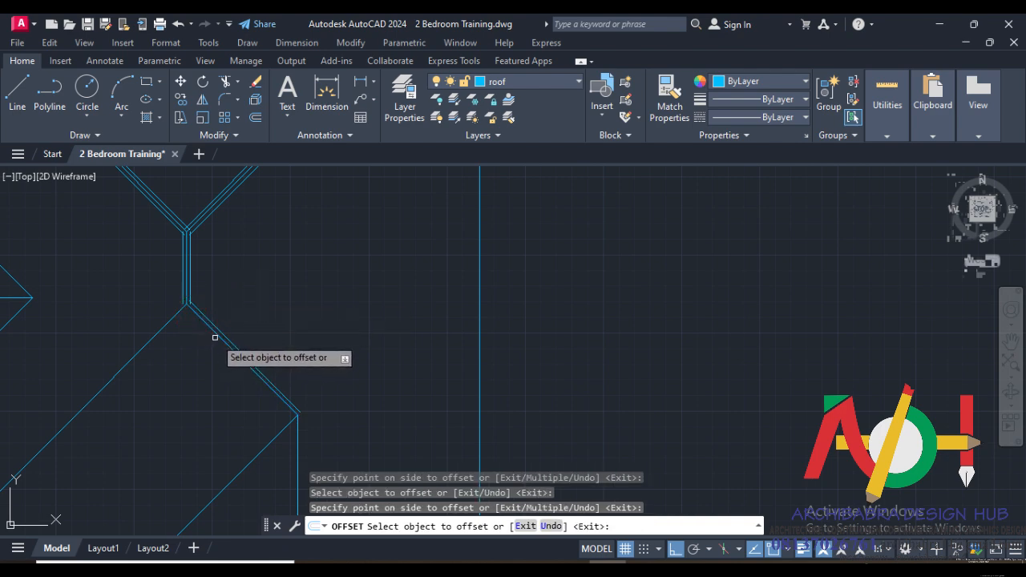
{"action": "left_click", "coordinate": [217, 337]}
{"action": "left_click", "coordinate": [172, 412]}
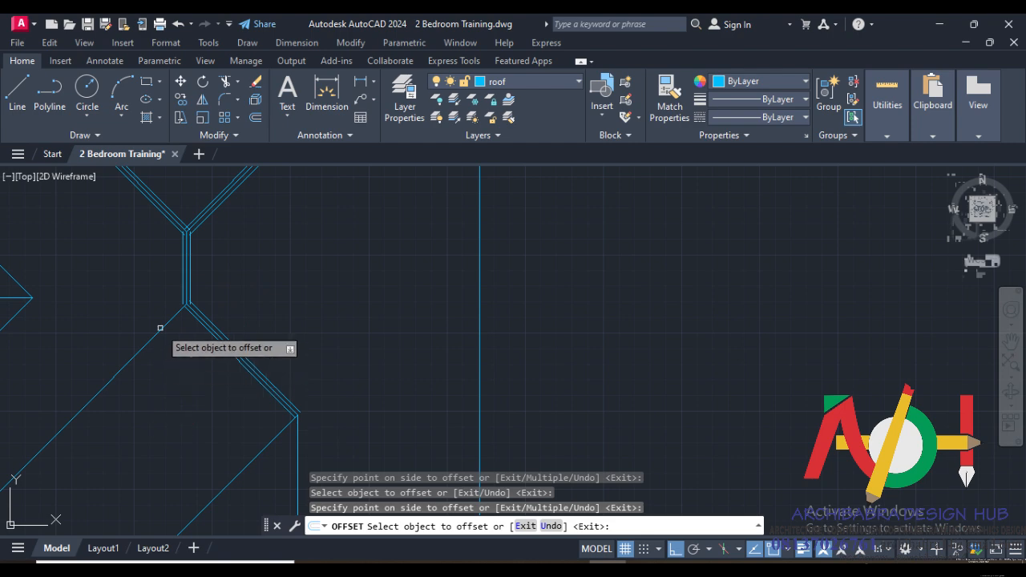
Step: Offset by 75 the diagonal running down-left from the short ridge and the parallel valley line below it, the latter on its lower-right side
{"action": "left_click", "coordinate": [160, 328]}
{"action": "left_click", "coordinate": [195, 401]}
{"action": "scroll", "coordinate": [154, 315], "scroll_direction": "up", "scroll_amount": 2}
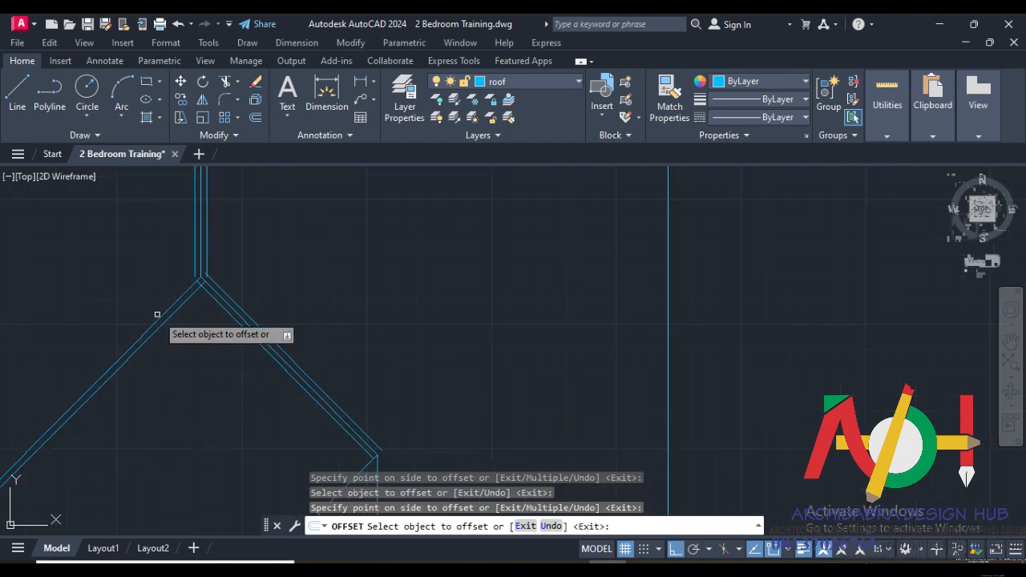
{"action": "scroll", "coordinate": [190, 285], "scroll_direction": "down", "scroll_amount": 3}
{"action": "scroll", "coordinate": [230, 390], "scroll_direction": "up", "scroll_amount": 3}
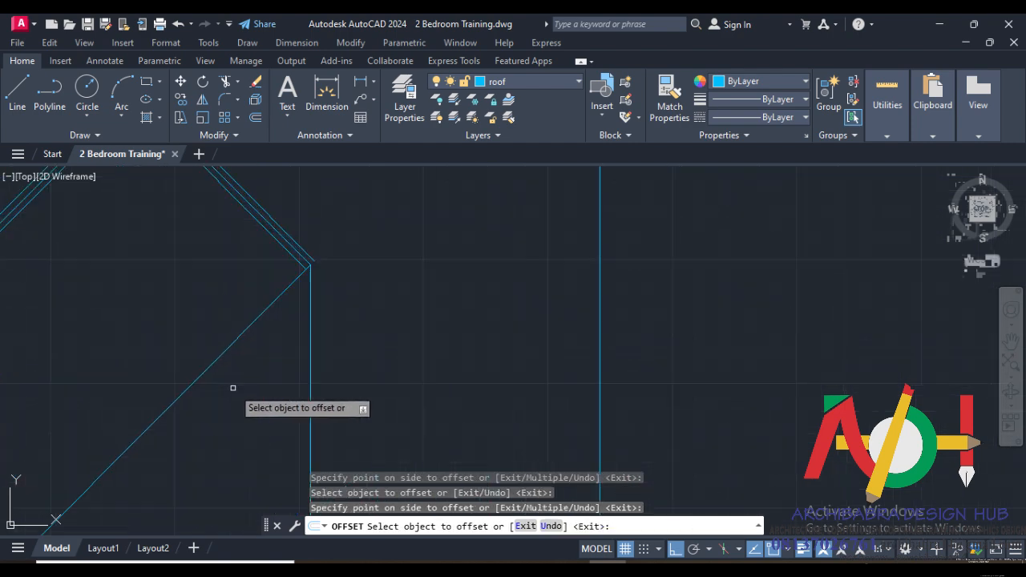
{"action": "left_click", "coordinate": [236, 336]}
{"action": "left_click", "coordinate": [262, 389]}
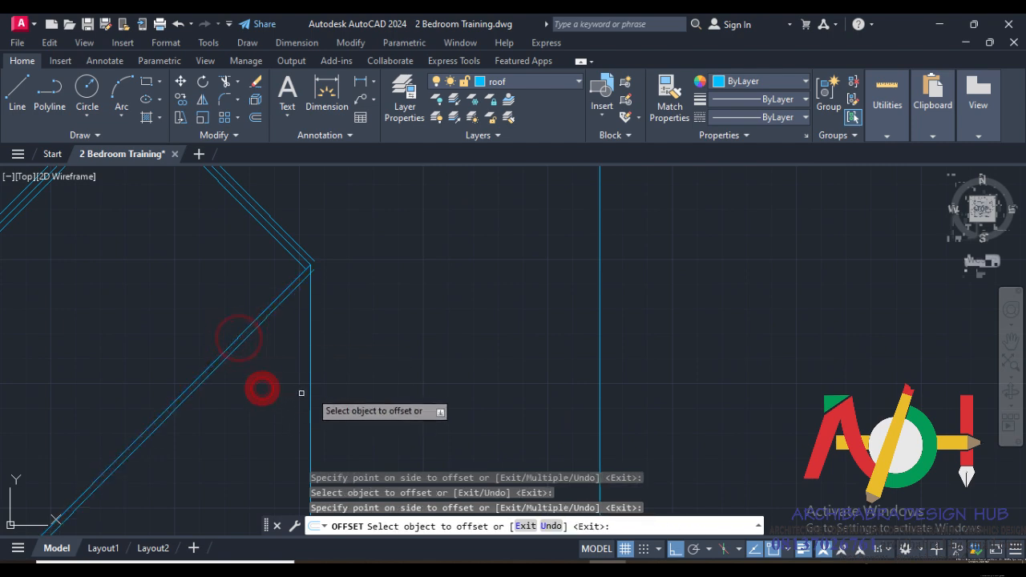
Step: Offset the long vertical ridge line of the lower roof section by 75 on both sides
{"action": "left_click", "coordinate": [312, 378]}
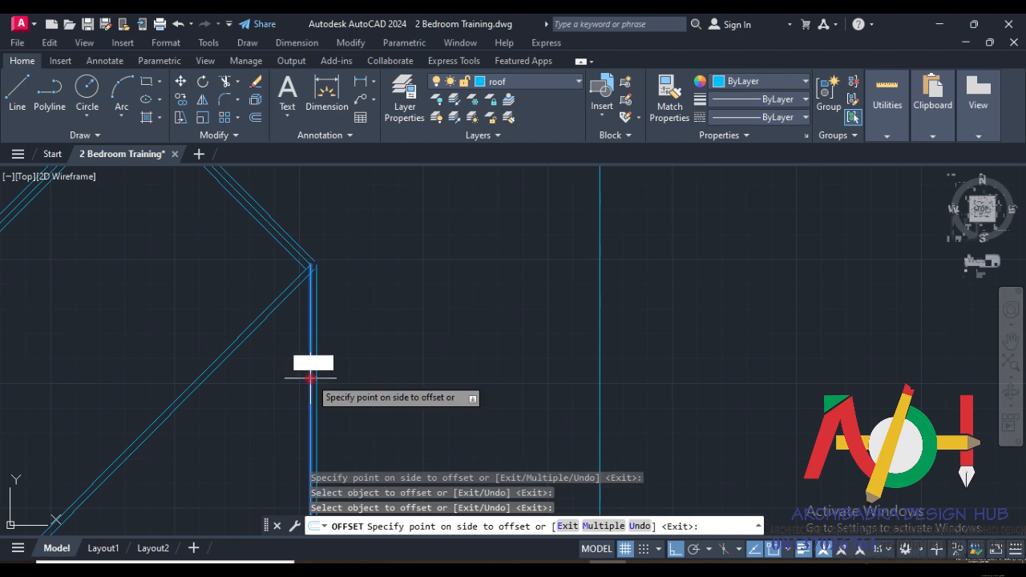
{"action": "left_click", "coordinate": [337, 380]}
{"action": "left_click", "coordinate": [307, 376]}
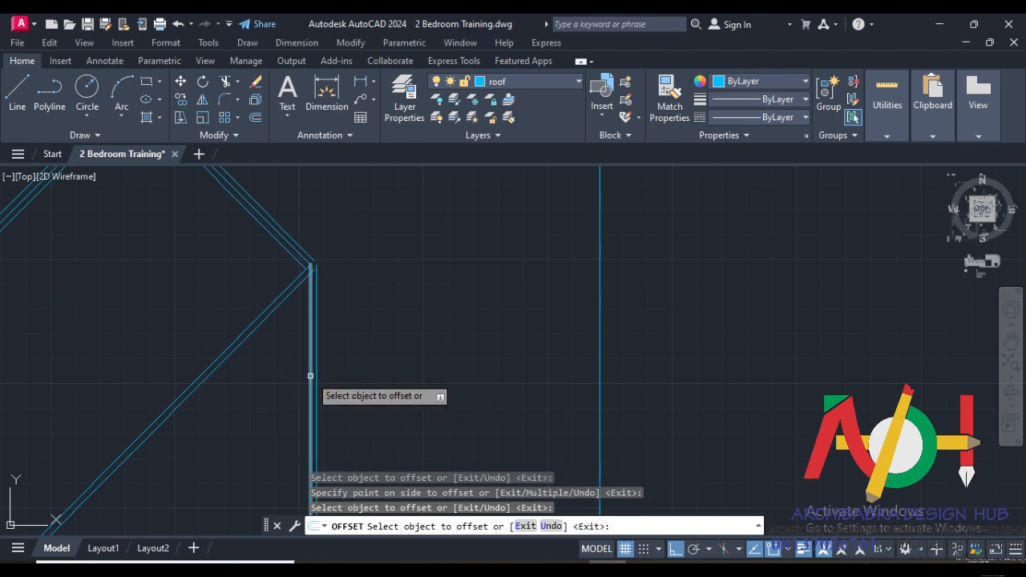
{"action": "left_click", "coordinate": [273, 390]}
Step: Offset the lower-right hip line at the bottom end of the long ridge by 75 on both sides
{"action": "scroll", "coordinate": [313, 273], "scroll_direction": "down", "scroll_amount": 8}
{"action": "scroll", "coordinate": [311, 350], "scroll_direction": "up", "scroll_amount": 4}
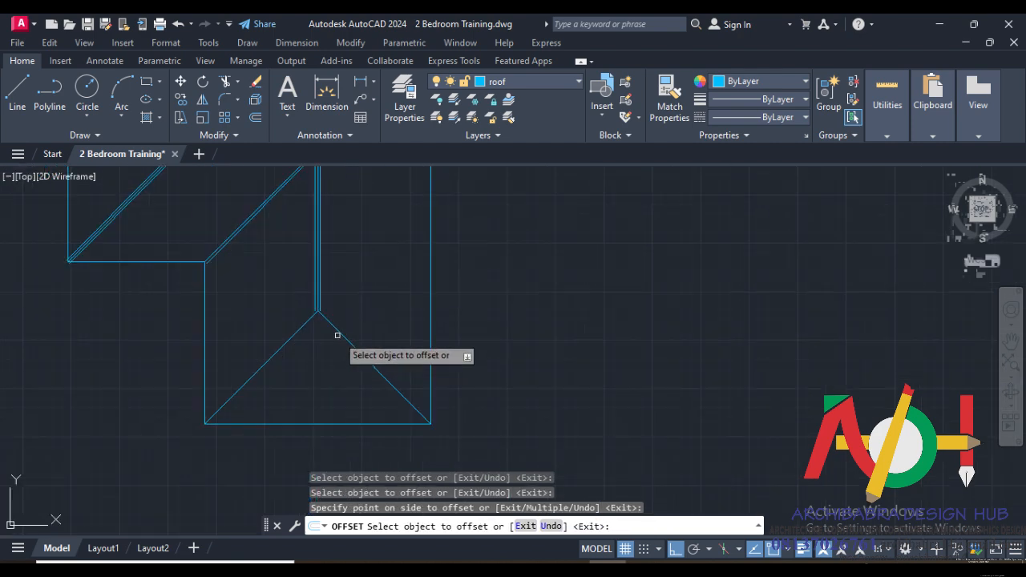
{"action": "left_click", "coordinate": [341, 334]}
{"action": "left_click", "coordinate": [303, 401]}
{"action": "scroll", "coordinate": [344, 339], "scroll_direction": "up", "scroll_amount": 4}
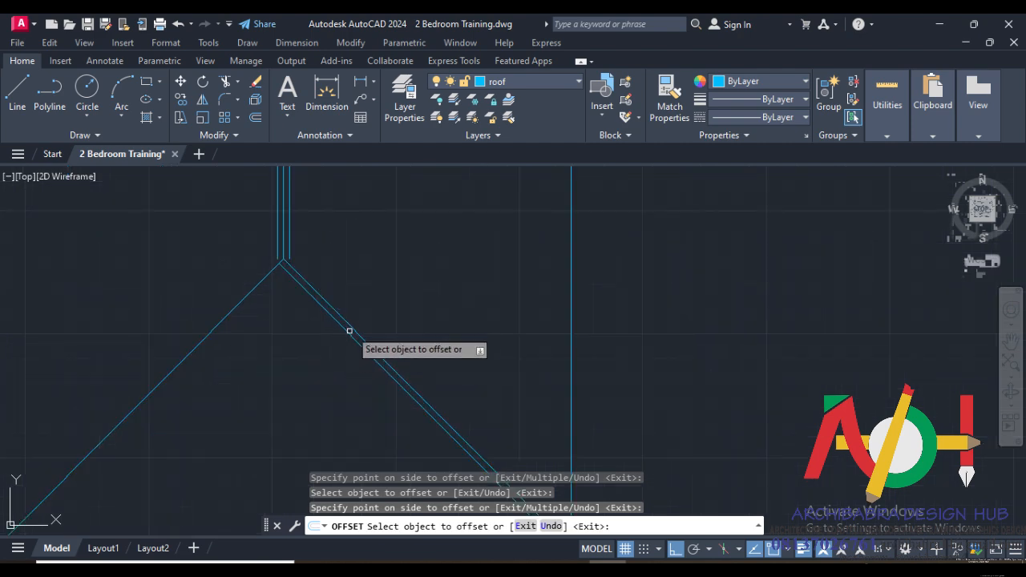
{"action": "left_click", "coordinate": [351, 328]}
{"action": "left_click", "coordinate": [412, 284]}
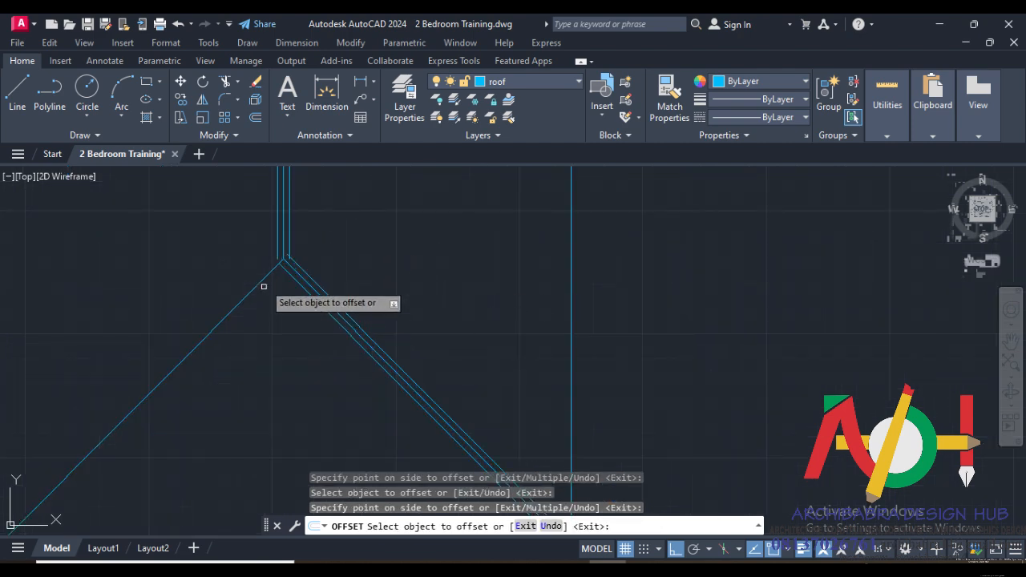
Step: Offset the lower-left hip line at the bottom end of the long ridge by 75 on both sides
{"action": "left_click", "coordinate": [265, 272]}
{"action": "left_click", "coordinate": [294, 348]}
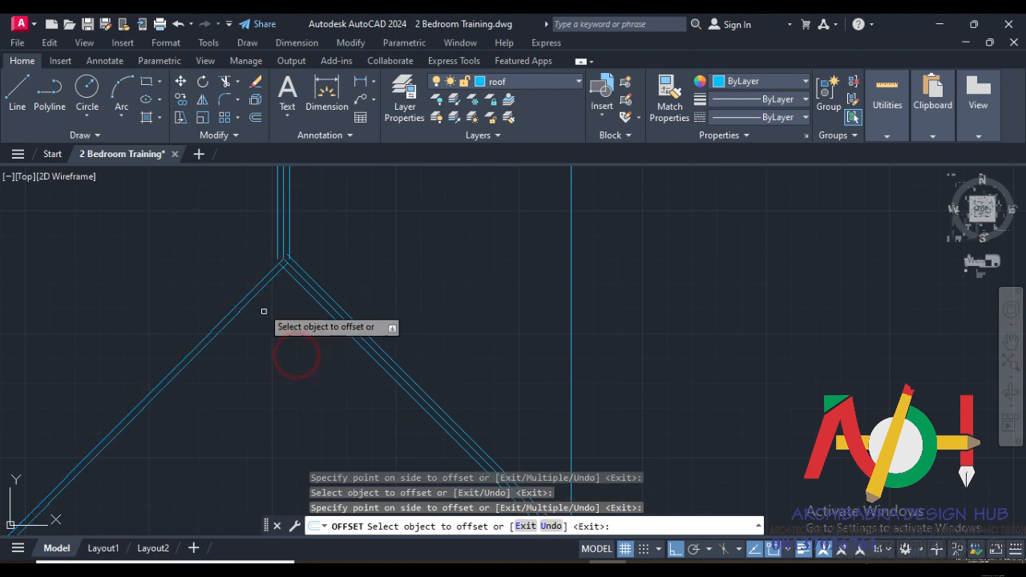
{"action": "left_click", "coordinate": [255, 287]}
{"action": "left_click", "coordinate": [231, 249]}
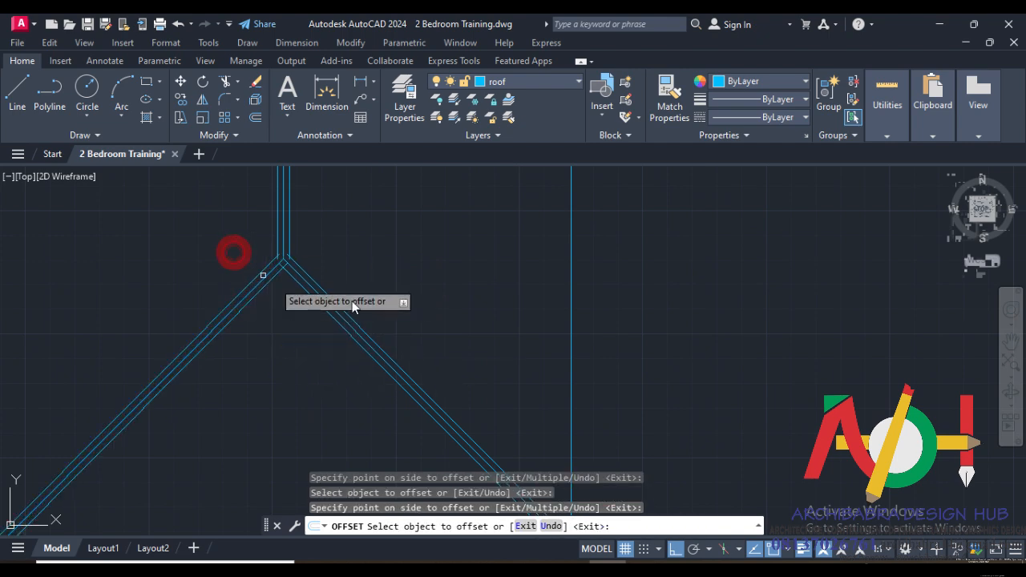
Step: Offset the upper hip line of the small left wing roof by 75 on both sides
{"action": "scroll", "coordinate": [294, 330], "scroll_direction": "down", "scroll_amount": 3}
{"action": "mouse_move", "coordinate": [307, 335]}
{"action": "middle_mouse_down"}
{"action": "mouse_move", "coordinate": [307, 281]}
{"action": "mouse_move", "coordinate": [303, 505]}
{"action": "middle_mouse_up"}
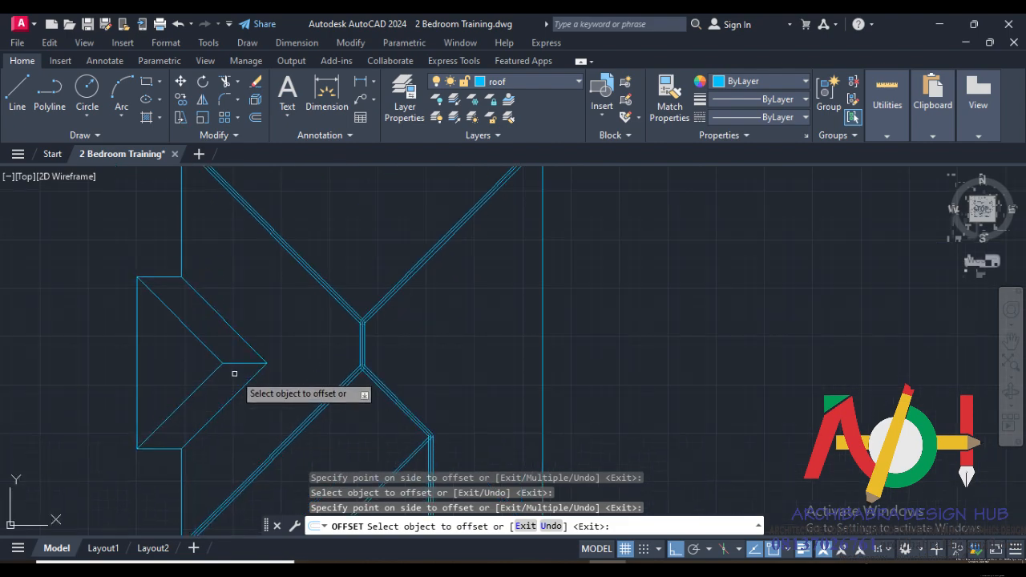
{"action": "scroll", "coordinate": [161, 324], "scroll_direction": "up", "scroll_amount": 2}
{"action": "left_click", "coordinate": [180, 305]}
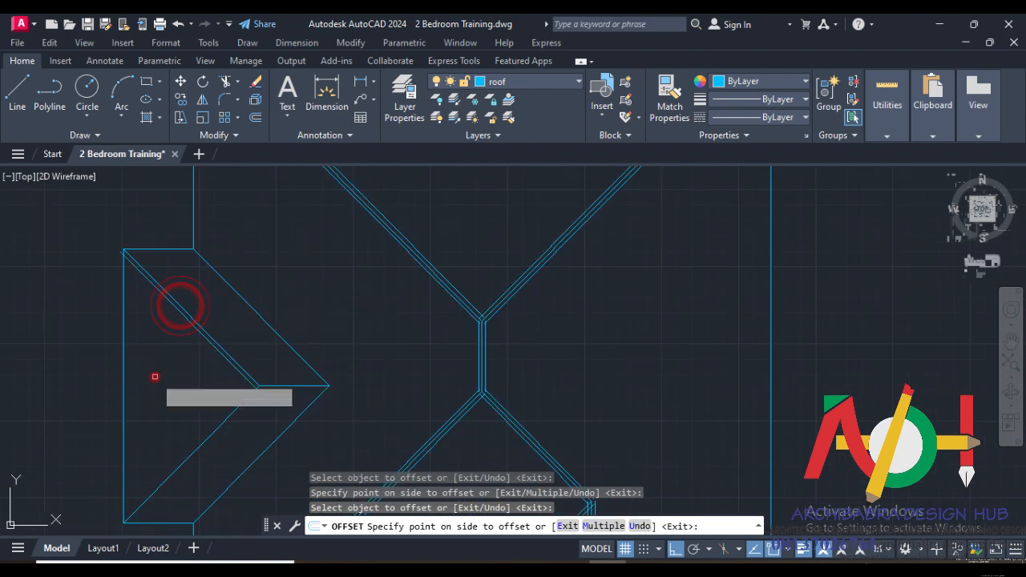
{"action": "left_click", "coordinate": [154, 377]}
{"action": "left_click", "coordinate": [178, 302]}
{"action": "left_click", "coordinate": [183, 289]}
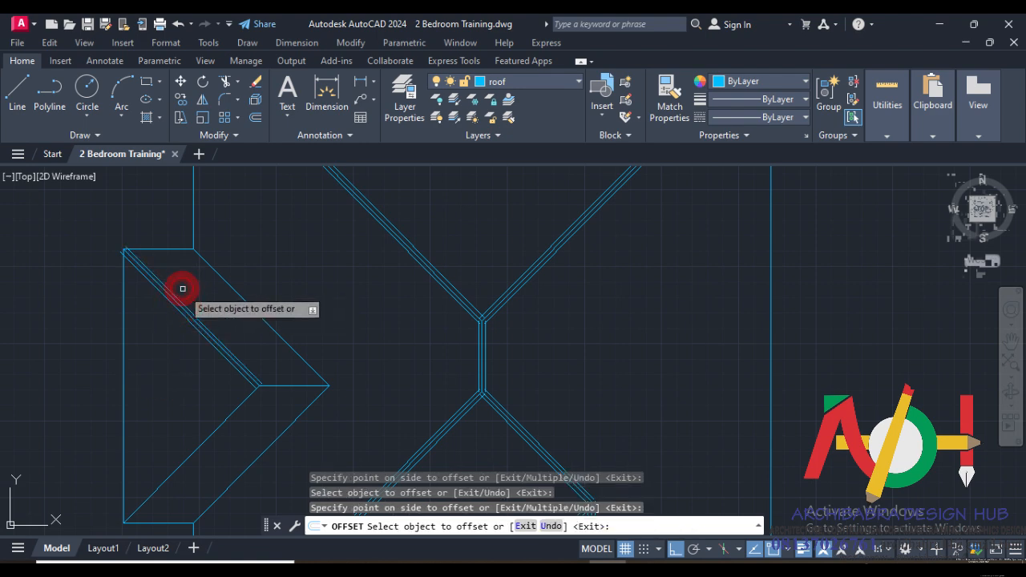
Step: Offset the left wing's upper valley line outward and its short horizontal ridge on both sides by 75
{"action": "left_click", "coordinate": [214, 271]}
{"action": "left_click", "coordinate": [275, 232]}
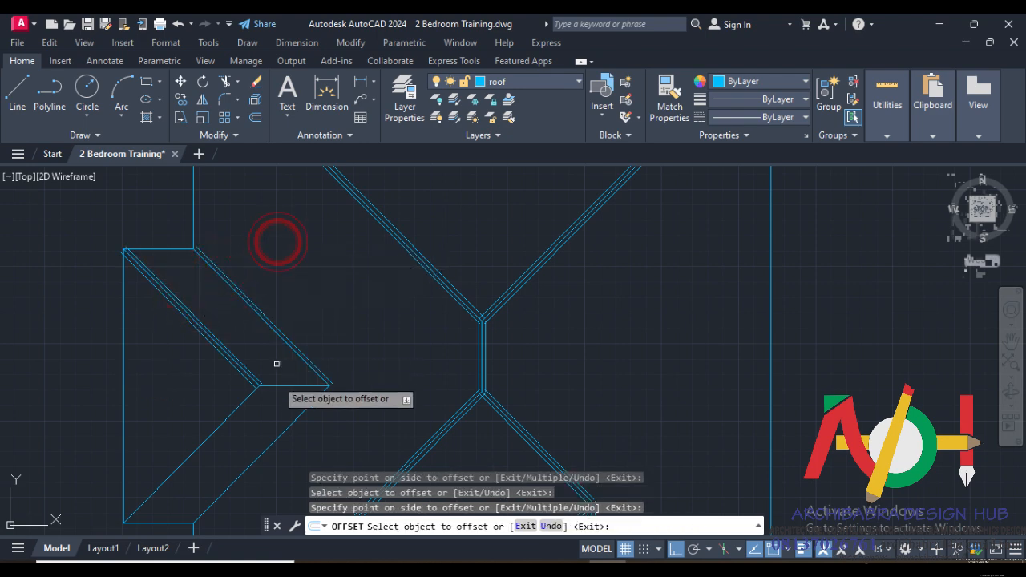
{"action": "left_click", "coordinate": [284, 388]}
{"action": "left_click", "coordinate": [278, 420]}
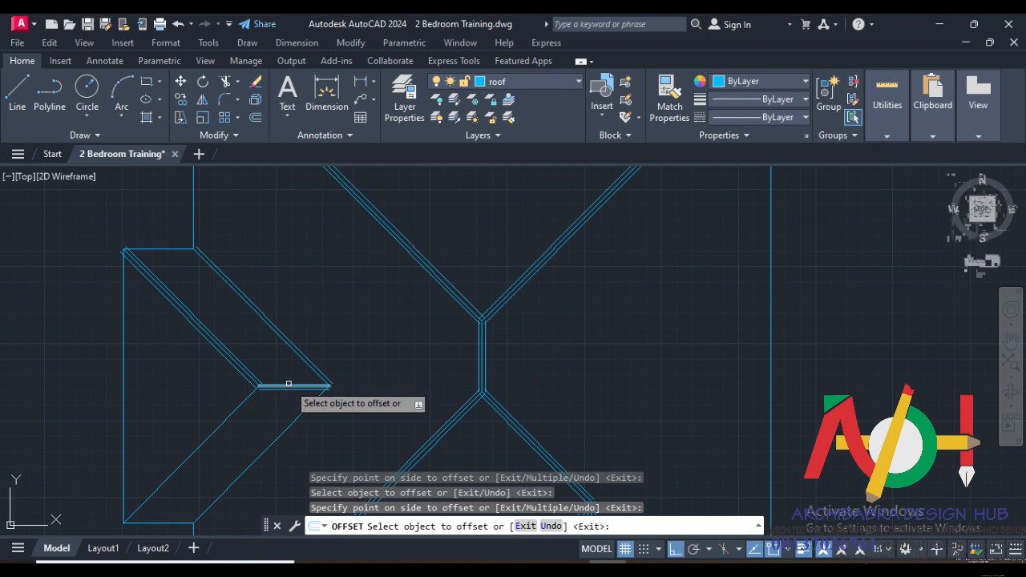
{"action": "left_click", "coordinate": [285, 374]}
{"action": "left_click", "coordinate": [305, 409]}
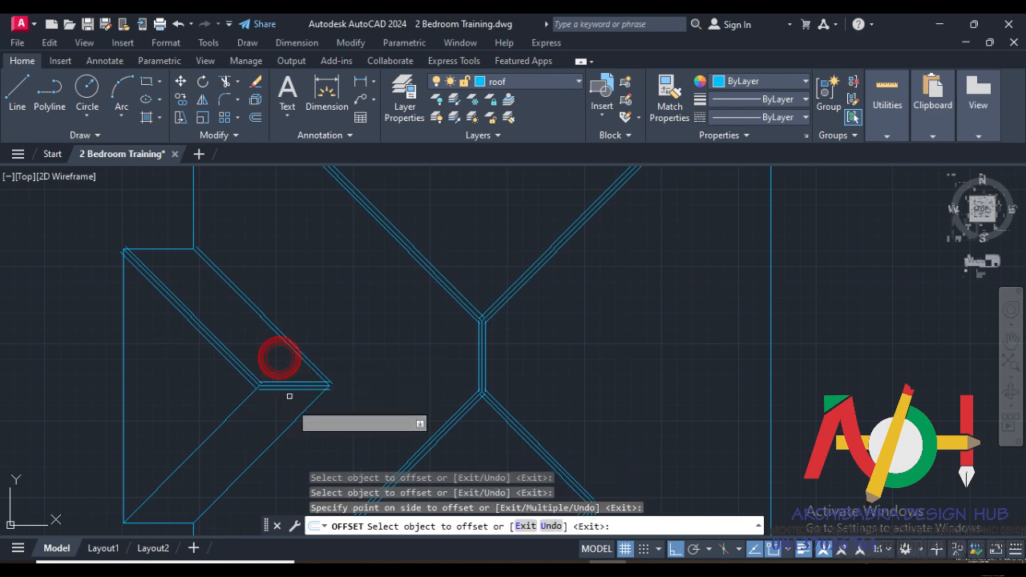
Step: Offset the left wing's lower valley line outward and its lower hip line toward that valley by 75
{"action": "left_click", "coordinate": [302, 415]}
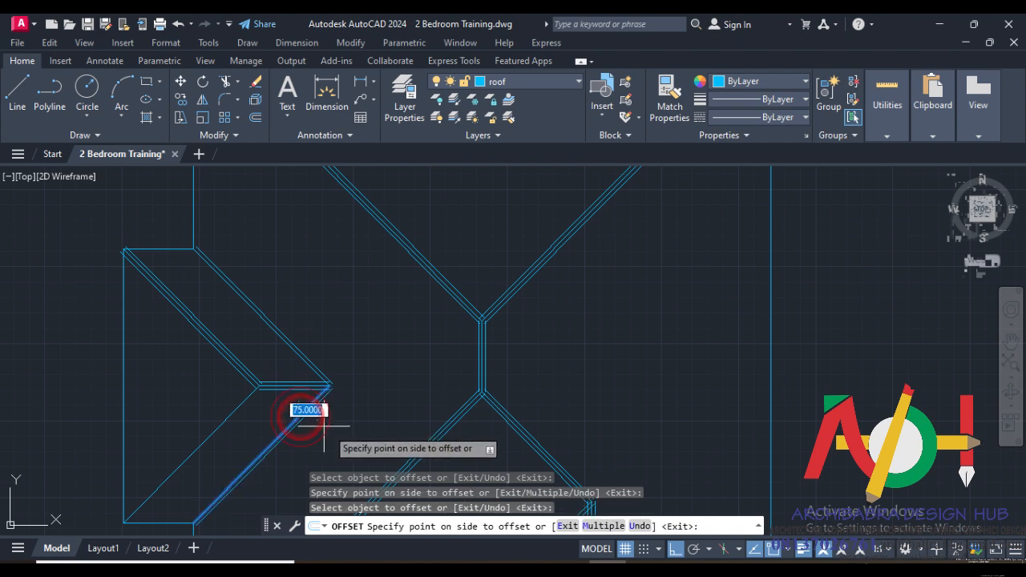
{"action": "left_click", "coordinate": [339, 431]}
{"action": "left_click", "coordinate": [234, 410]}
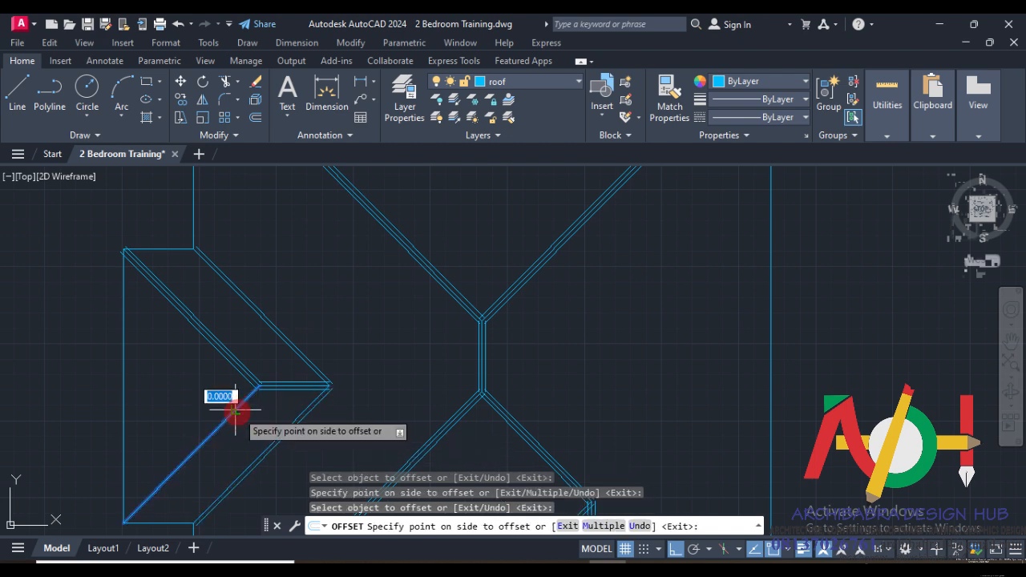
{"action": "left_click", "coordinate": [244, 437]}
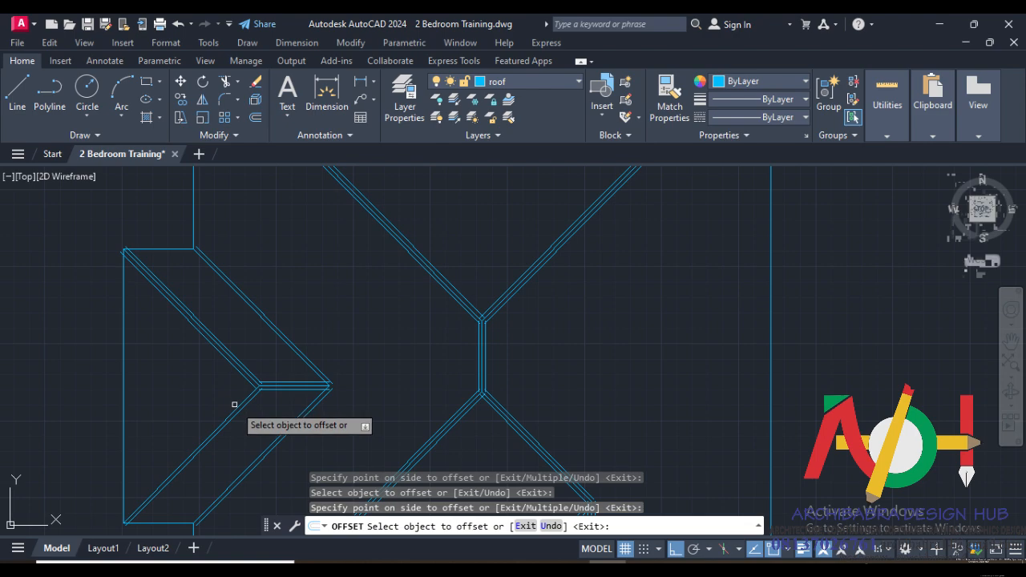
Step: Offset the outer roof outline inward by 50 and end the Offset command
{"action": "scroll", "coordinate": [206, 363], "scroll_direction": "down", "scroll_amount": 4}
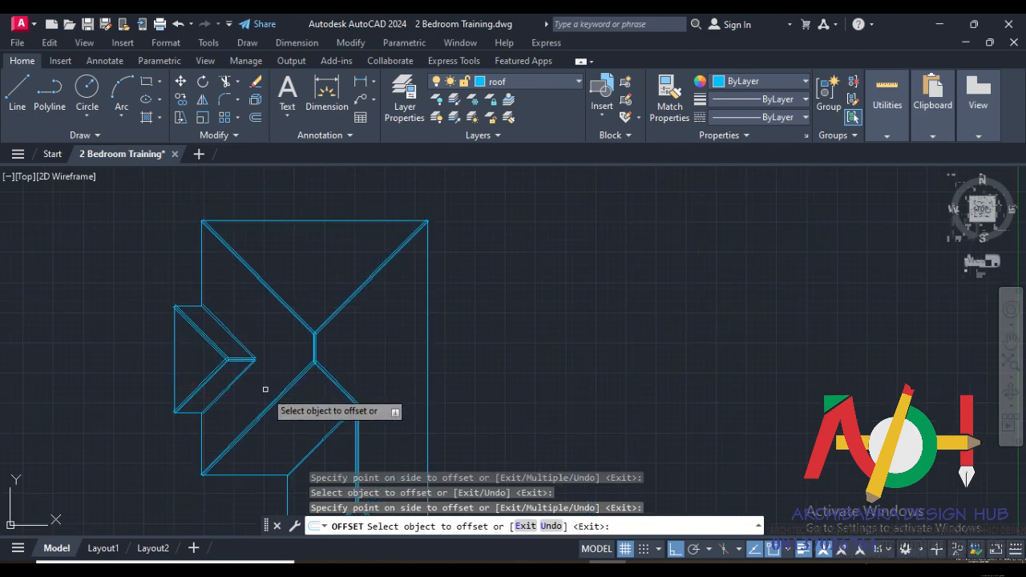
{"action": "middle_click_drag", "start_coordinate": [311, 380], "coordinate": [238, 258]}
{"action": "middle_click_drag", "start_coordinate": [286, 283], "coordinate": [293, 335]}
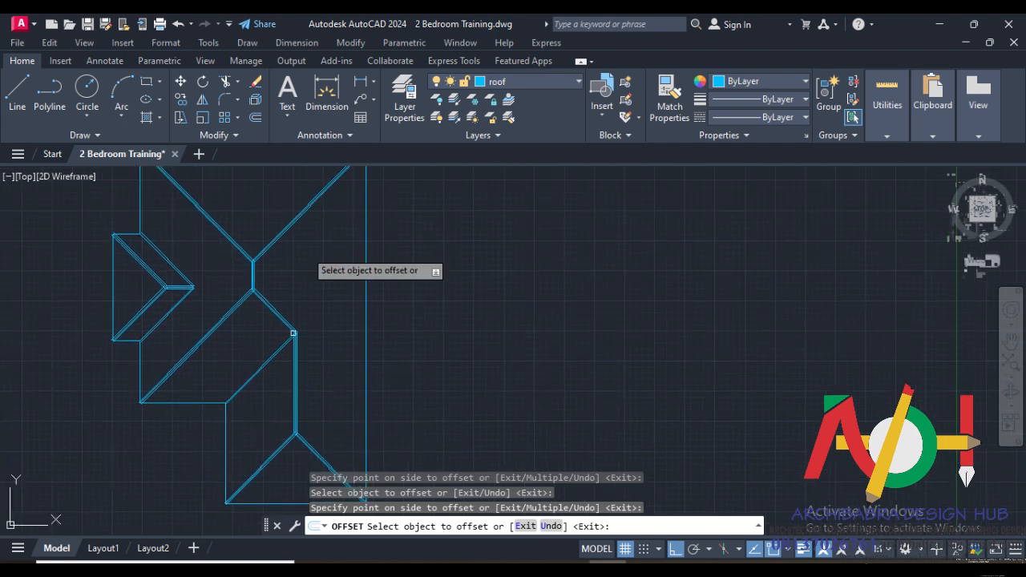
{"action": "middle_click_drag", "start_coordinate": [308, 221], "coordinate": [302, 323]}
{"action": "scroll", "coordinate": [279, 272], "scroll_direction": "up", "scroll_amount": 3}
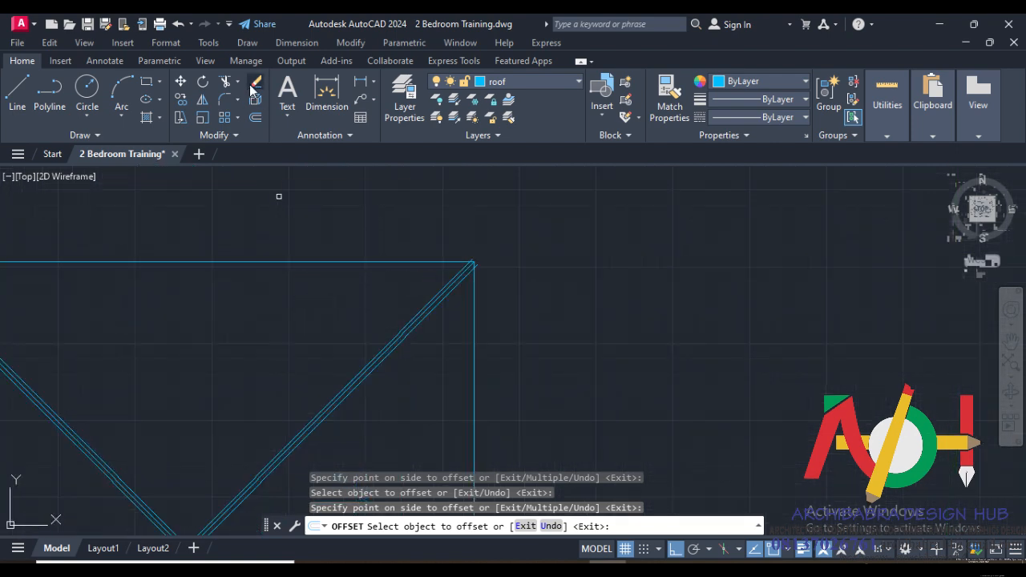
{"action": "left_click", "coordinate": [257, 118]}
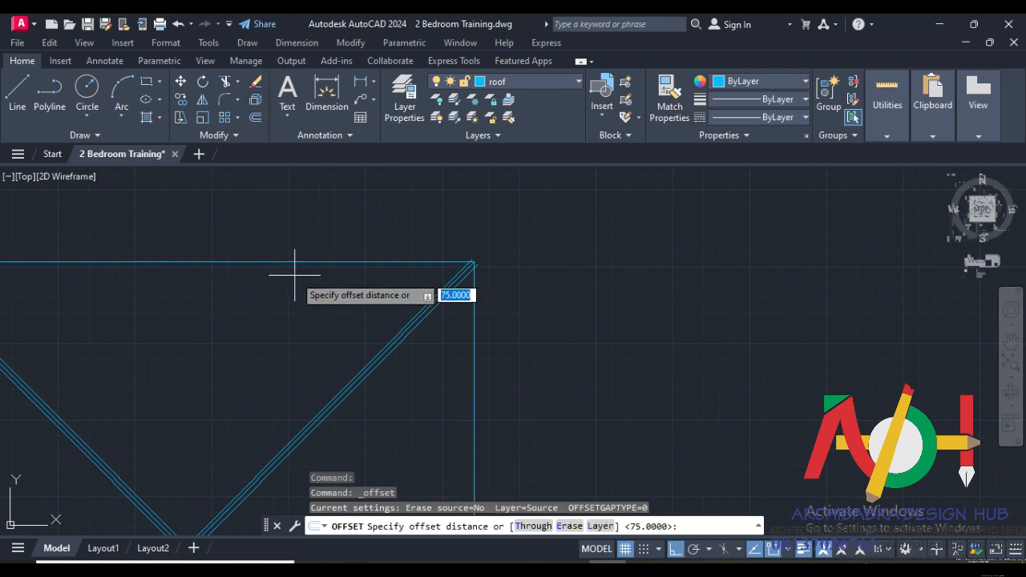
{"action": "type", "text": "50"}
{"action": "key", "text": "Return"}
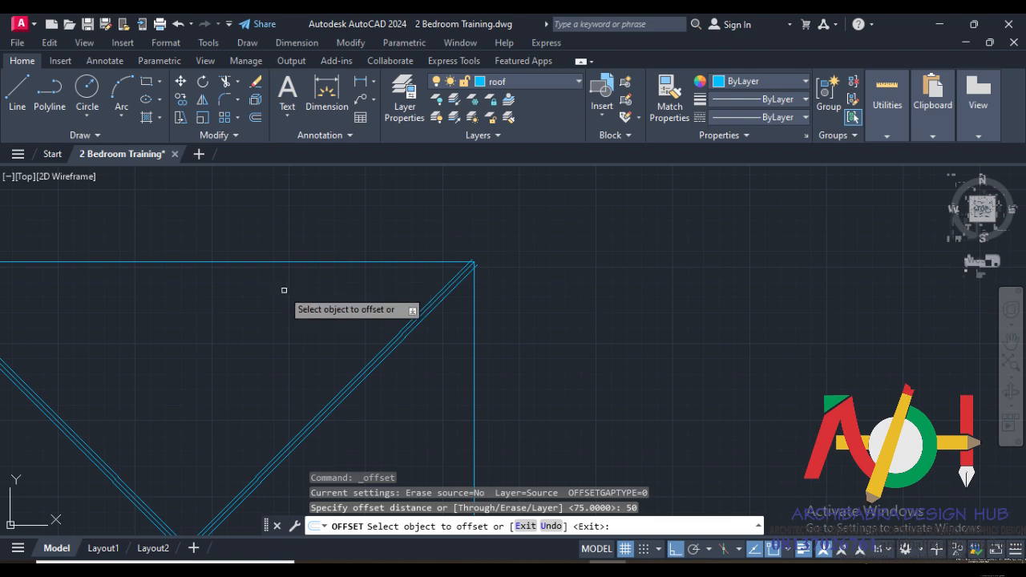
{"action": "left_click", "coordinate": [286, 262]}
{"action": "left_click", "coordinate": [292, 327]}
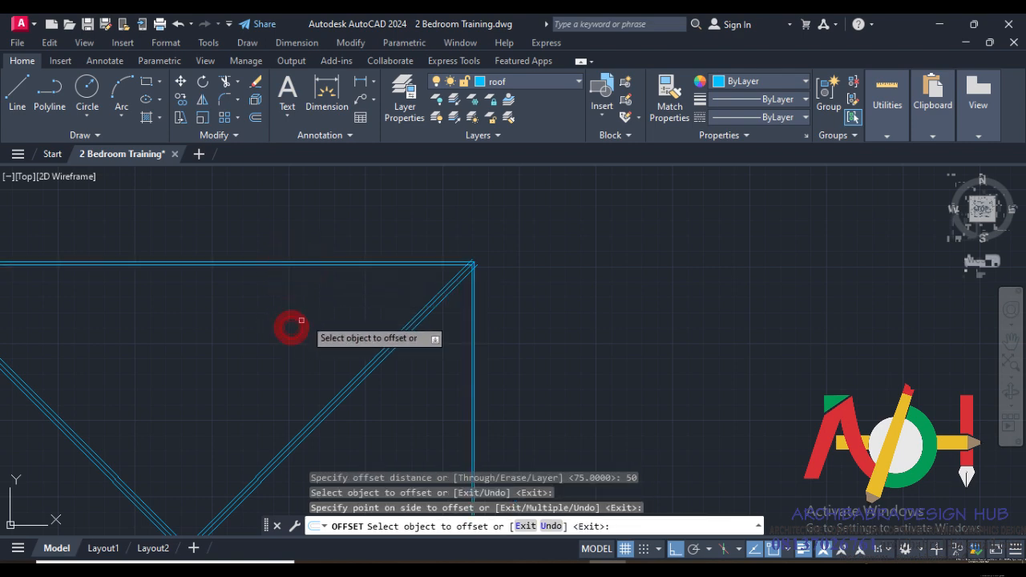
{"action": "key", "text": "Return"}
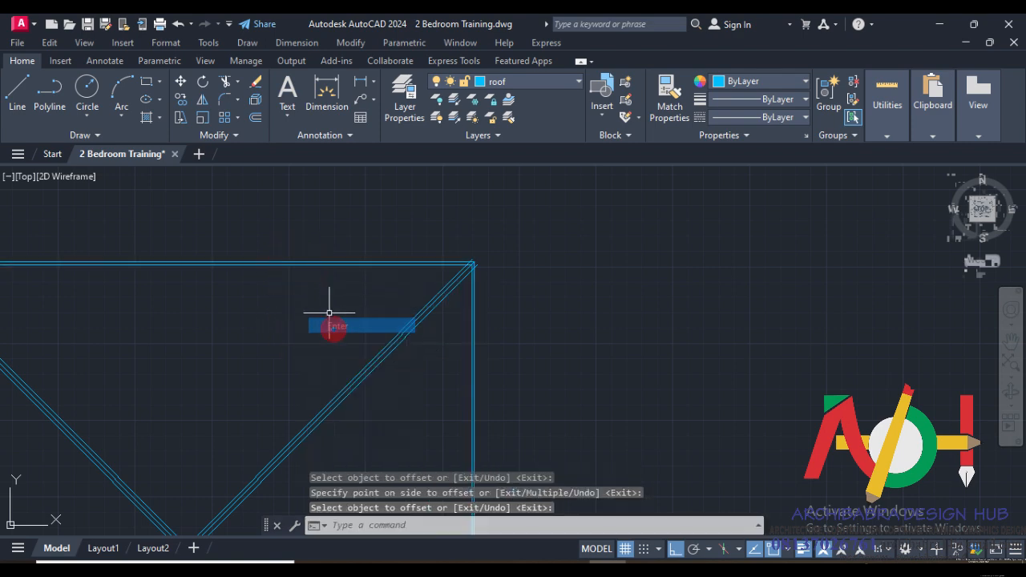
Step: Trim the overhanging hip offset lines and the inner outline pieces between them at the roof's upper-right corner
{"action": "left_click", "coordinate": [226, 80]}
{"action": "scroll", "coordinate": [497, 276], "scroll_direction": "up", "scroll_amount": 4}
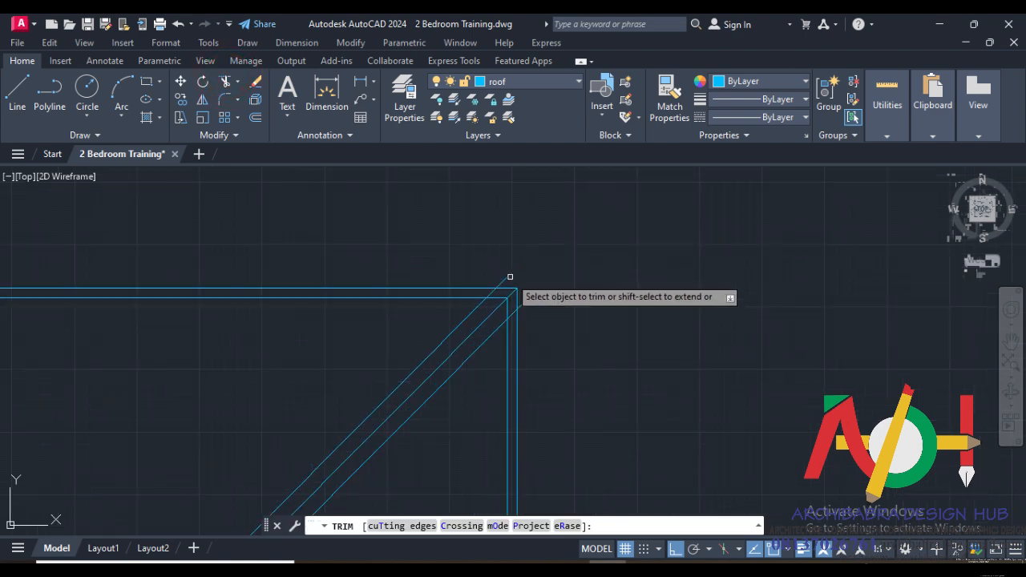
{"action": "left_click", "coordinate": [506, 280]}
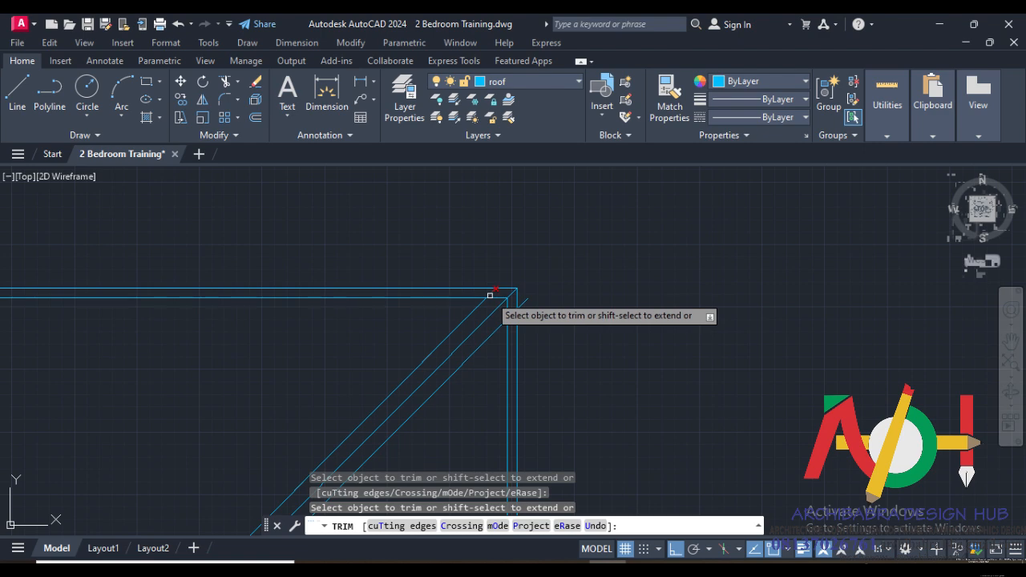
{"action": "left_click", "coordinate": [495, 297]}
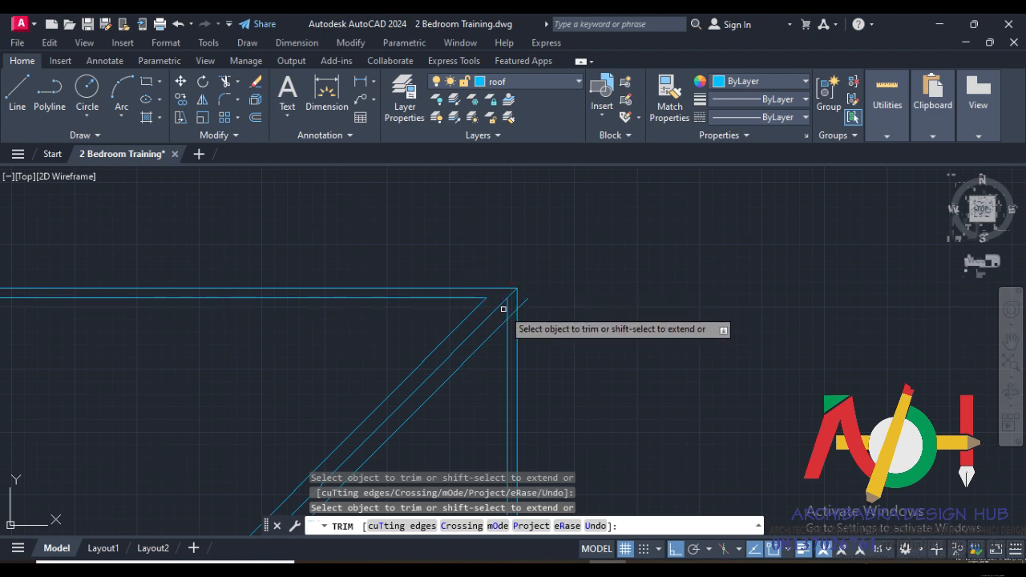
{"action": "left_click", "coordinate": [506, 307]}
{"action": "left_click", "coordinate": [523, 305]}
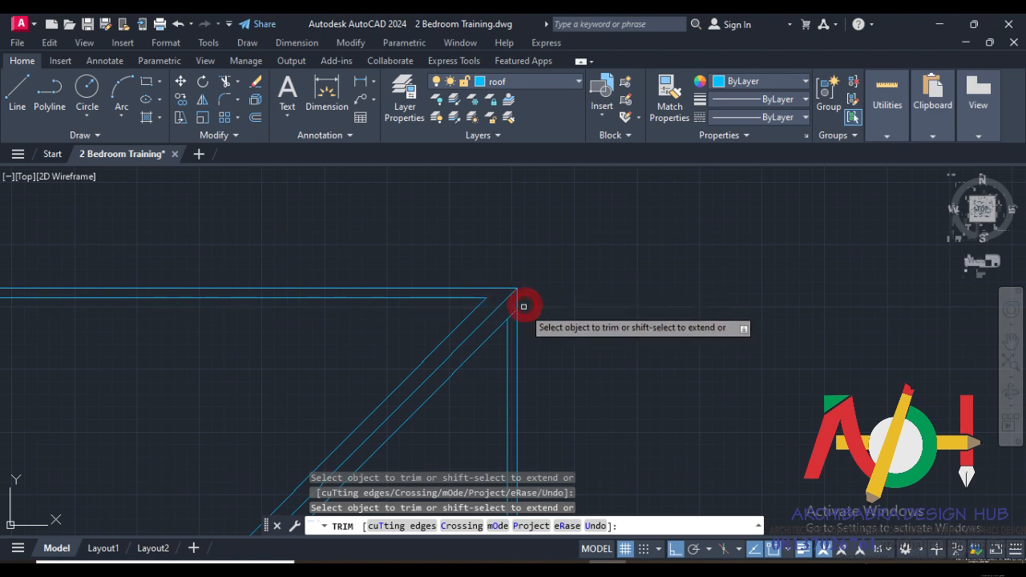
{"action": "left_click", "coordinate": [513, 310]}
Step: Trim the hip offset overhangs and the enclosed inner outline pieces at the roof's lower-right corner
{"action": "scroll", "coordinate": [410, 230], "scroll_direction": "down", "scroll_amount": 4}
{"action": "scroll", "coordinate": [410, 257], "scroll_direction": "down", "scroll_amount": 4}
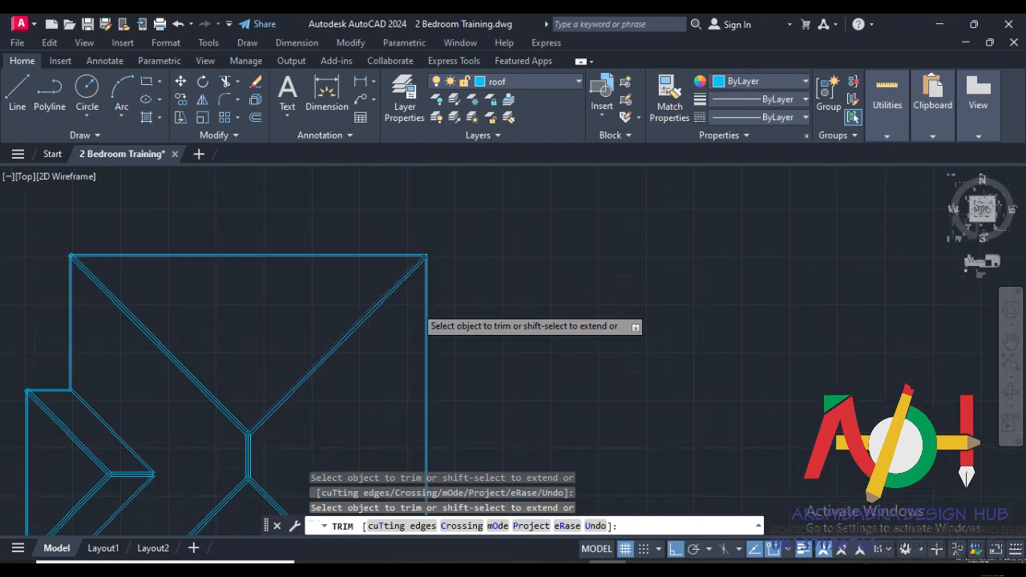
{"action": "scroll", "coordinate": [416, 305], "scroll_direction": "down", "scroll_amount": 4}
{"action": "middle_click_drag", "start_coordinate": [407, 443], "coordinate": [371, 250]}
{"action": "scroll", "coordinate": [383, 269], "scroll_direction": "up", "scroll_amount": 2}
{"action": "scroll", "coordinate": [408, 331], "scroll_direction": "up", "scroll_amount": 8}
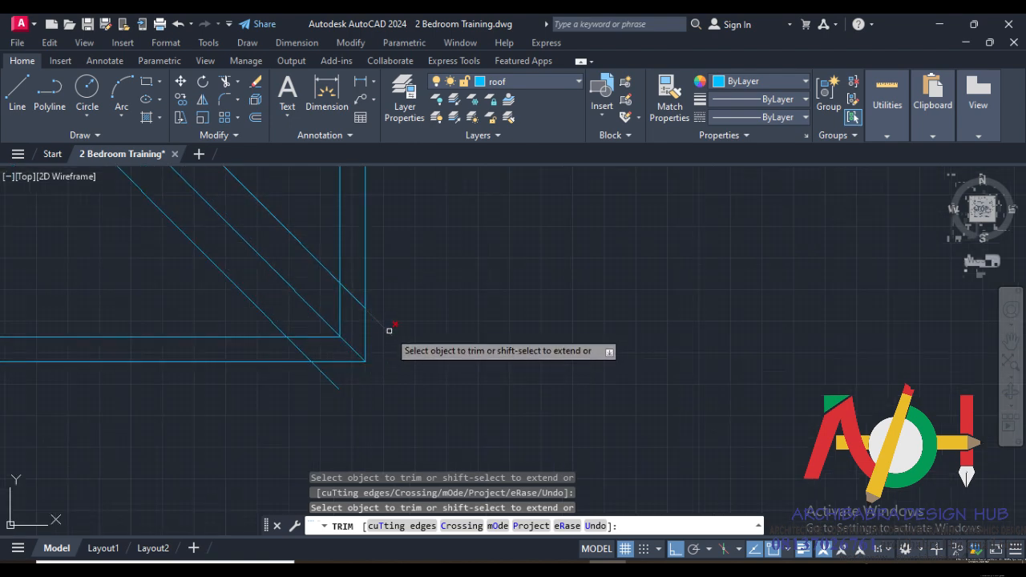
{"action": "left_click", "coordinate": [355, 297]}
{"action": "left_click_drag", "start_coordinate": [341, 307], "coordinate": [326, 333]}
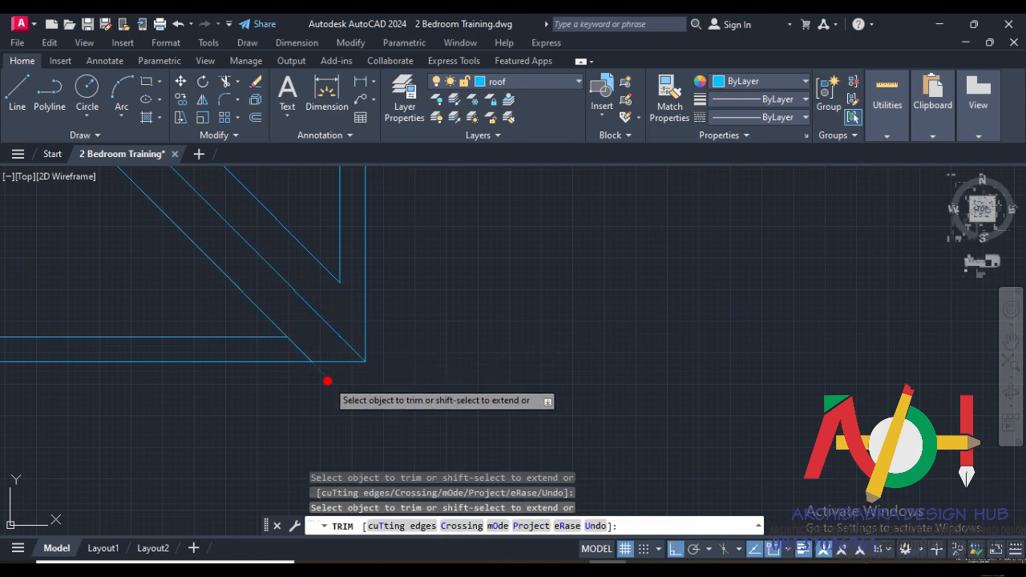
{"action": "left_click", "coordinate": [302, 351]}
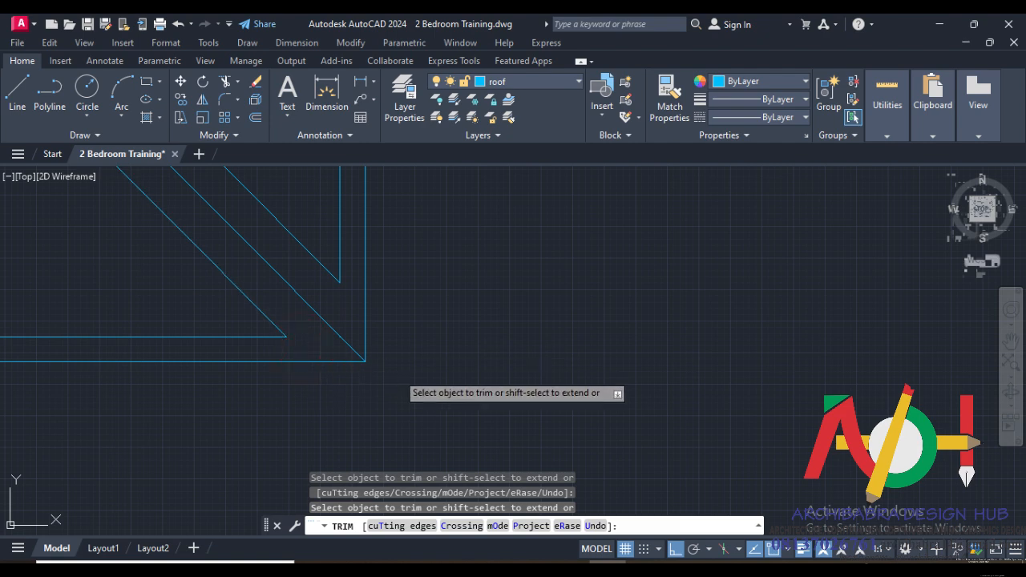
Step: Trim the hip offset overhangs and the enclosed inner outline pieces at the lower wing's bottom-left corner
{"action": "scroll", "coordinate": [393, 393], "scroll_direction": "down", "scroll_amount": 4}
{"action": "middle_click_drag", "start_coordinate": [176, 381], "coordinate": [358, 378]}
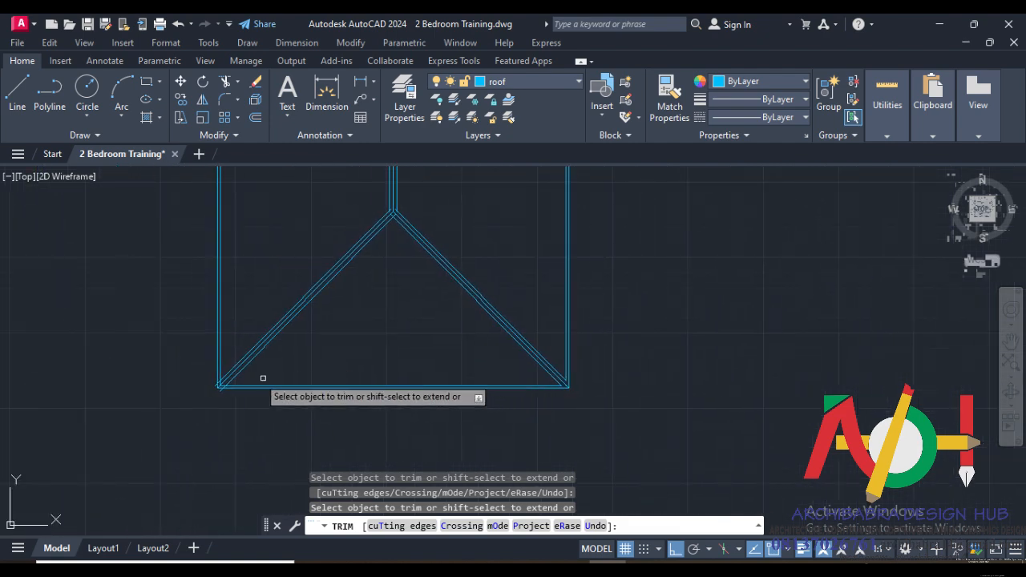
{"action": "scroll", "coordinate": [221, 383], "scroll_direction": "up", "scroll_amount": 7}
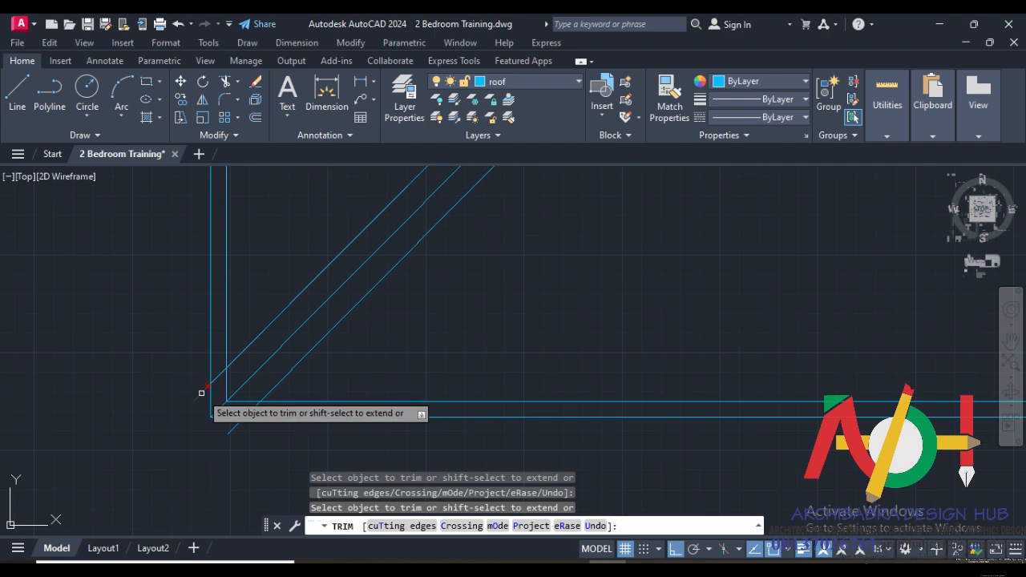
{"action": "left_click", "coordinate": [199, 389]}
{"action": "left_click", "coordinate": [219, 376]}
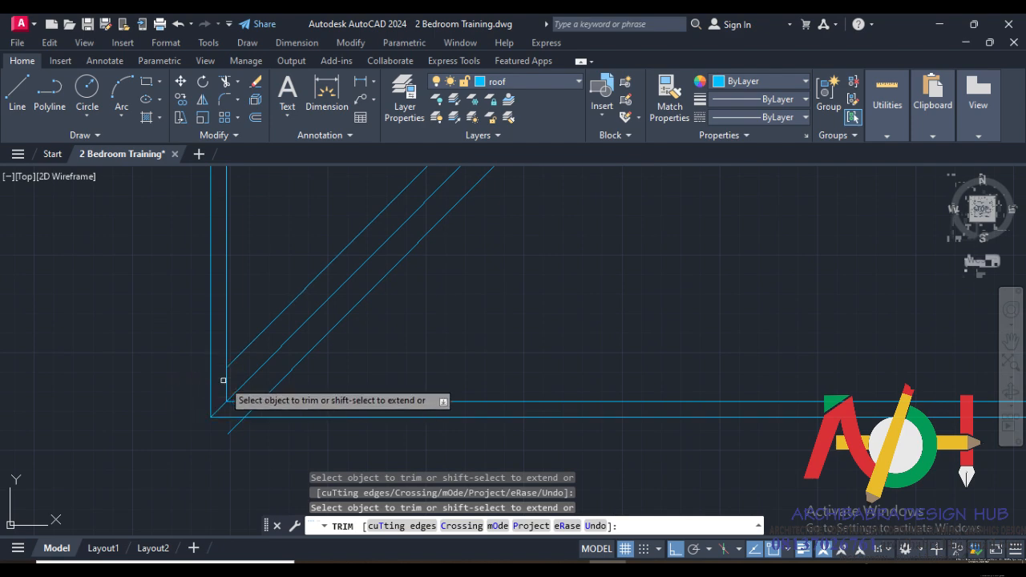
{"action": "left_click", "coordinate": [241, 403]}
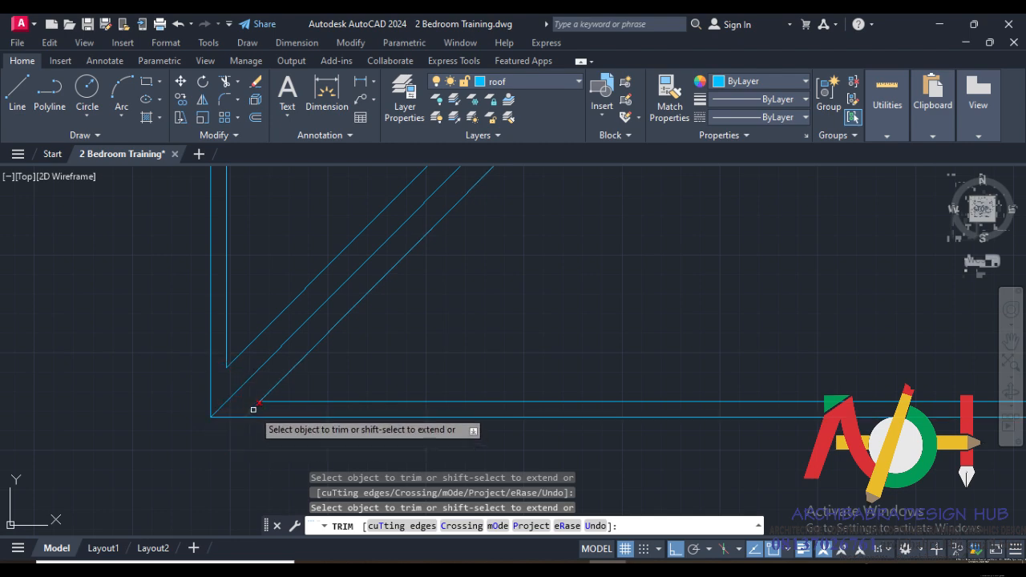
Step: Try to extend the offset valley line to the outer outline at the inner corner between the lower wing and main roof
{"action": "scroll", "coordinate": [252, 428], "scroll_direction": "down", "scroll_amount": 4}
{"action": "middle_click_drag", "start_coordinate": [277, 364], "coordinate": [296, 529]}
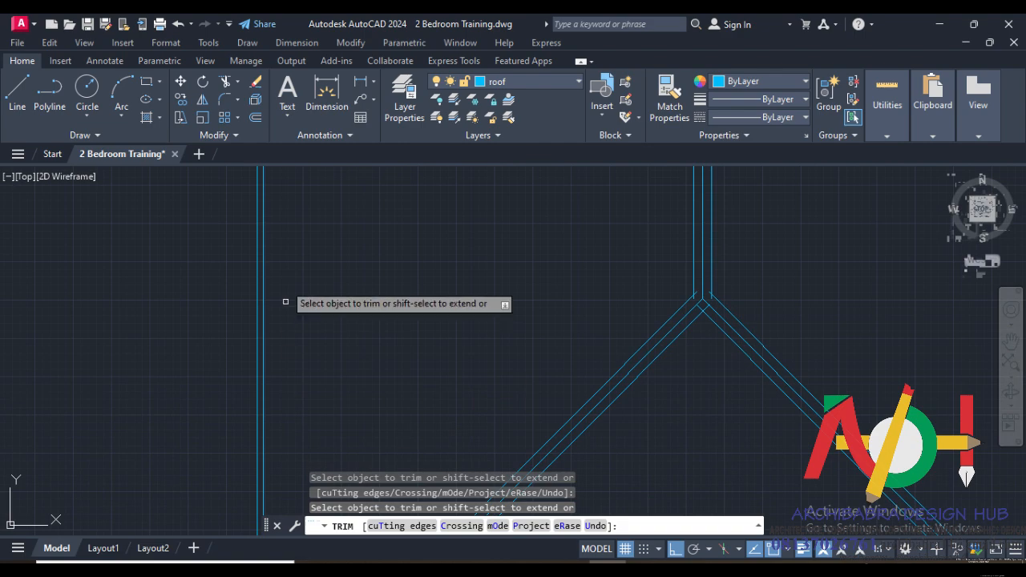
{"action": "middle_click_drag", "start_coordinate": [286, 258], "coordinate": [285, 405]}
{"action": "scroll", "coordinate": [264, 235], "scroll_direction": "up", "scroll_amount": 5}
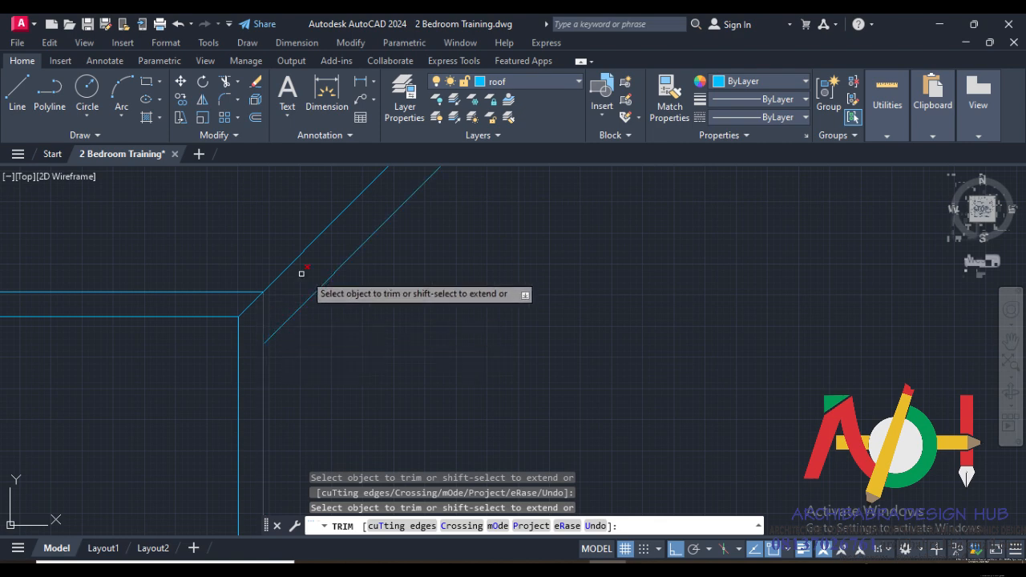
{"action": "right_click", "coordinate": [346, 283]}
{"action": "left_click", "coordinate": [353, 295]}
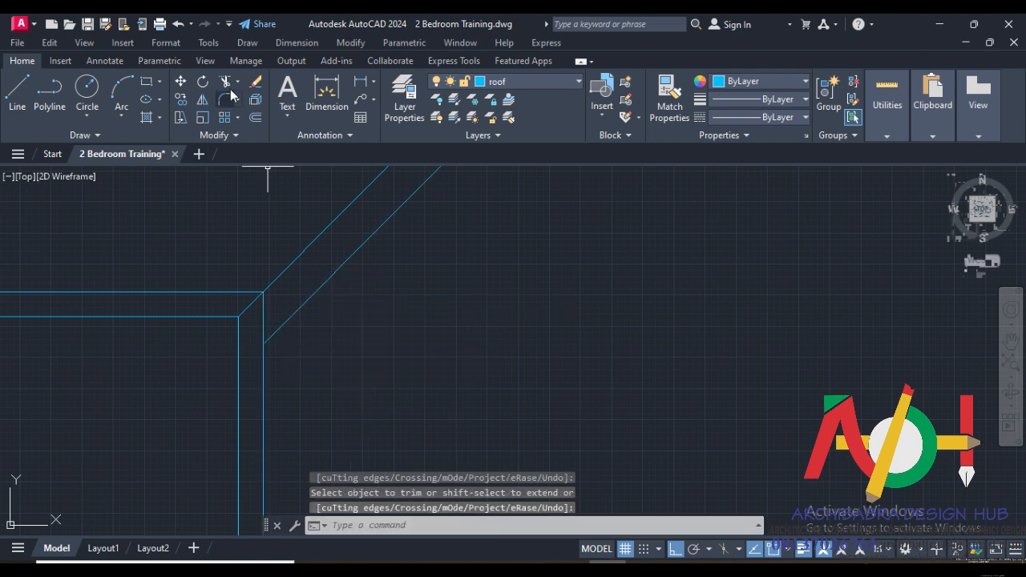
{"action": "left_click", "coordinate": [238, 83]}
{"action": "left_click", "coordinate": [240, 131]}
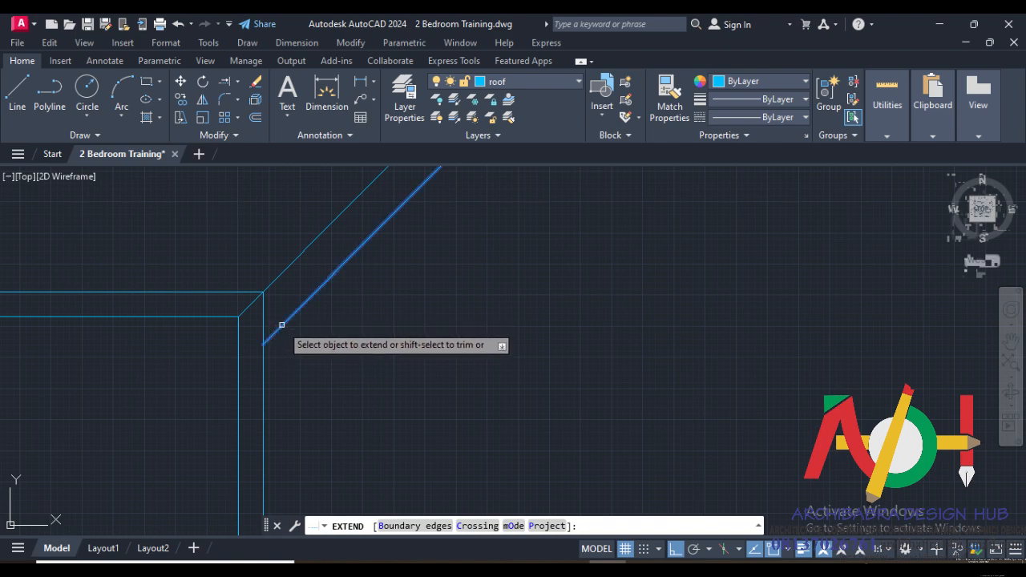
{"action": "left_click", "coordinate": [275, 328]}
{"action": "right_click", "coordinate": [302, 341]}
{"action": "left_click", "coordinate": [329, 348]}
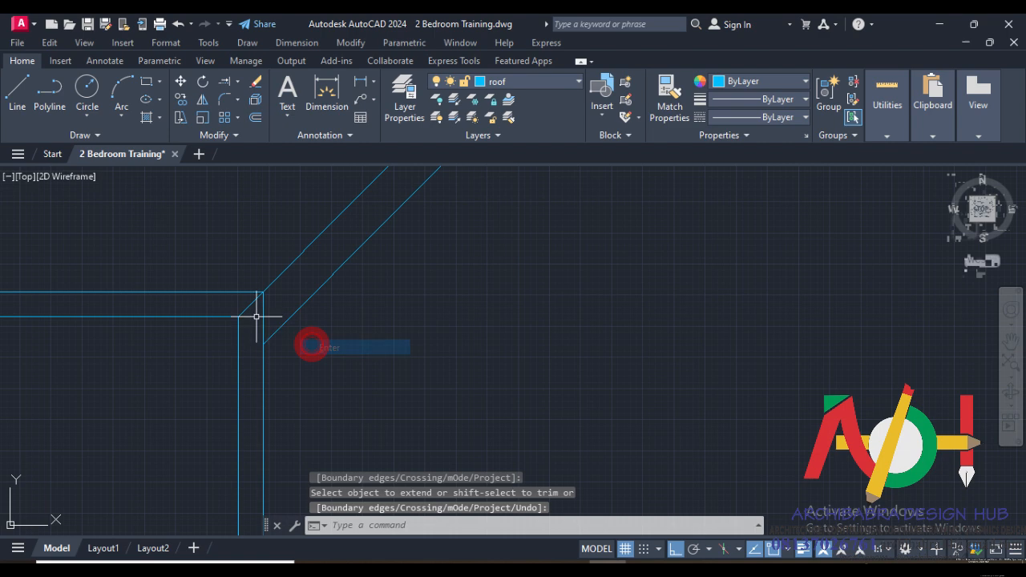
Step: Trim the excess lines at the lower wing's inner valley corner and at the main roof's lower-left hip corner
{"action": "left_click", "coordinate": [241, 109]}
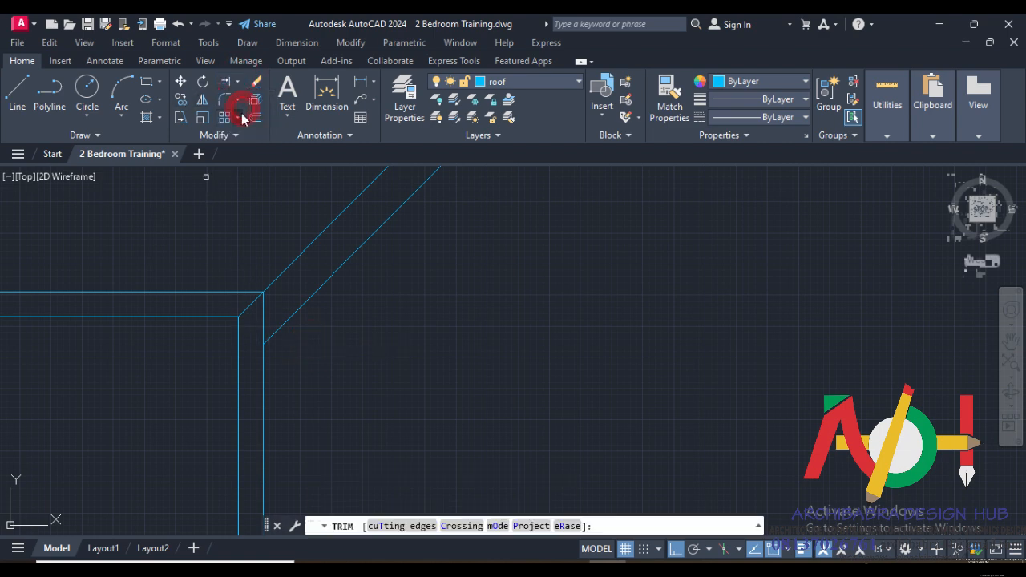
{"action": "left_click", "coordinate": [264, 316]}
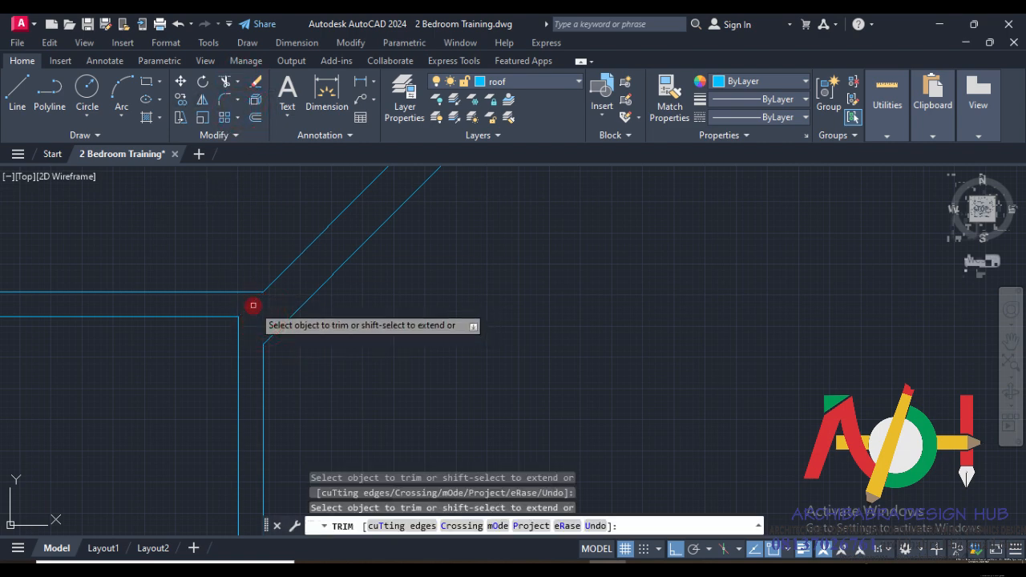
{"action": "scroll", "coordinate": [253, 306], "scroll_direction": "down", "scroll_amount": 5}
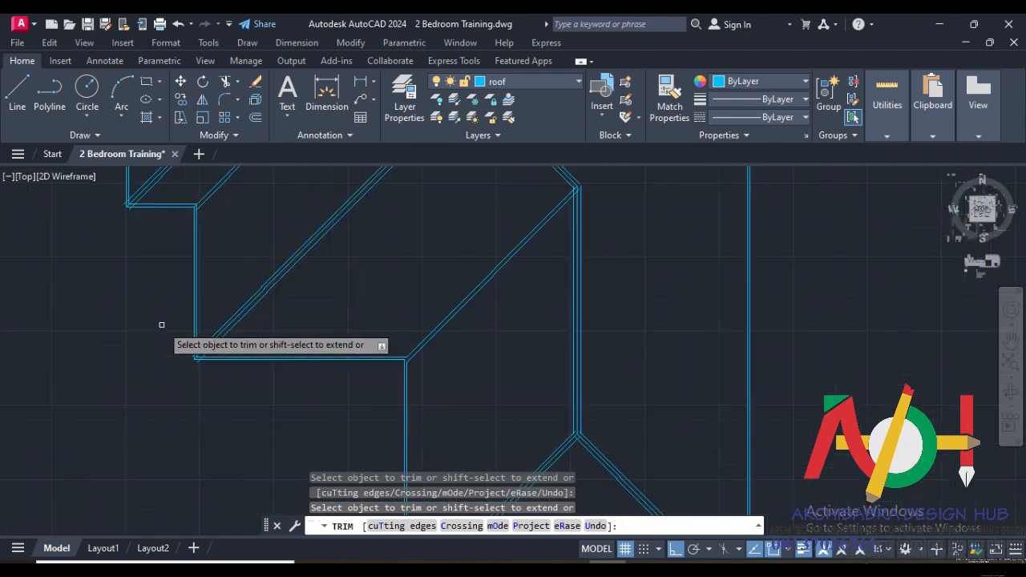
{"action": "scroll", "coordinate": [200, 353], "scroll_direction": "up", "scroll_amount": 3}
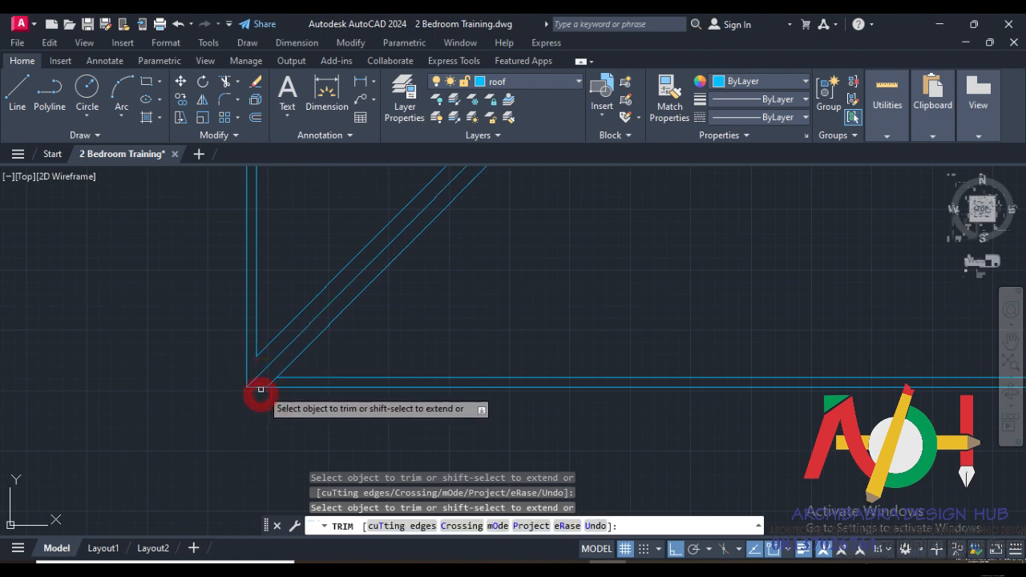
Step: Trim the valley line piece between the double outlines at the small left wing's lower inner corner
{"action": "scroll", "coordinate": [268, 393], "scroll_direction": "down", "scroll_amount": 3}
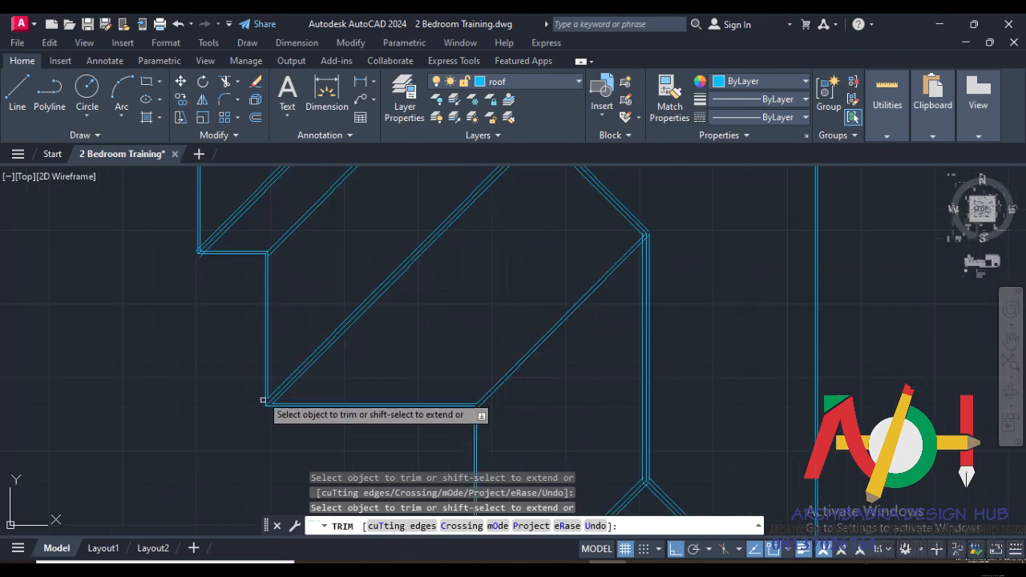
{"action": "scroll", "coordinate": [265, 405], "scroll_direction": "up", "scroll_amount": 4}
{"action": "scroll", "coordinate": [267, 397], "scroll_direction": "up", "scroll_amount": 2}
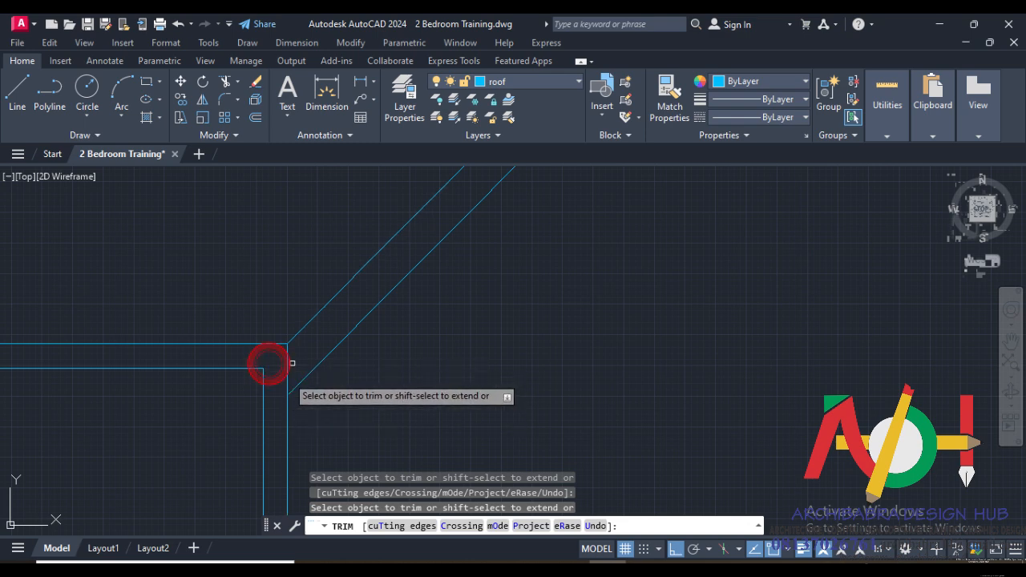
Step: Trim the hip offset overhangs and the enclosed inner outline pieces at the small left wing's lower-left corner
{"action": "scroll", "coordinate": [319, 390], "scroll_direction": "down", "scroll_amount": 3}
{"action": "scroll", "coordinate": [113, 376], "scroll_direction": "up", "scroll_amount": 2}
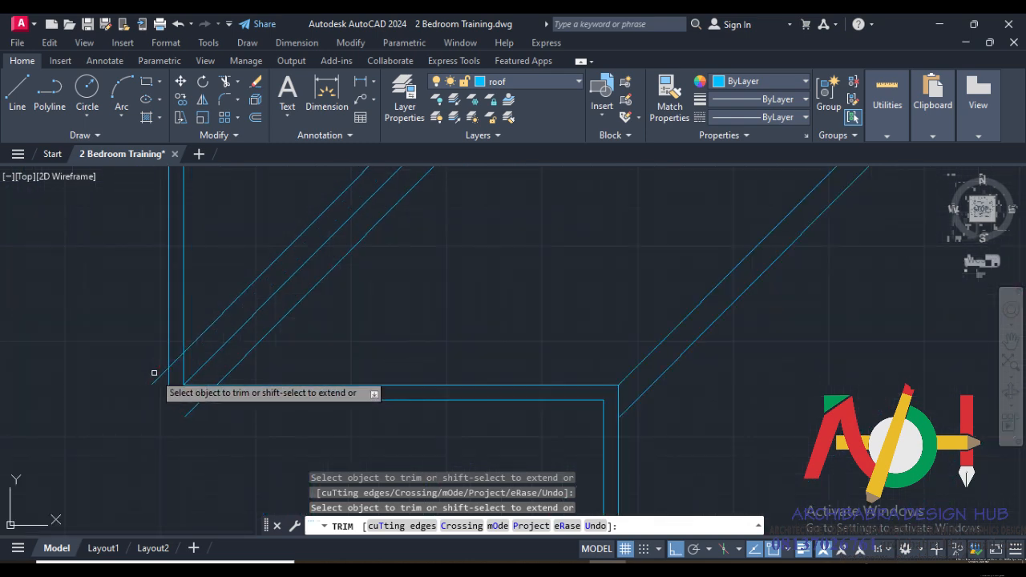
{"action": "left_click_drag", "start_coordinate": [154, 372], "coordinate": [166, 364]}
{"action": "left_click", "coordinate": [176, 361]}
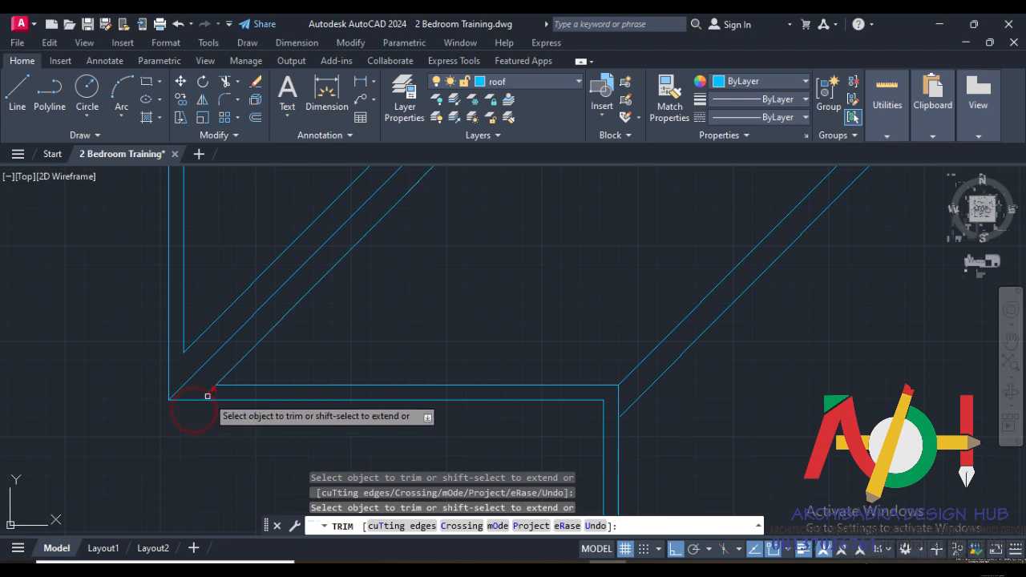
Step: Trim the hip offset overhangs and the enclosed inner outline pieces at the small left wing's upper-left corner
{"action": "scroll", "coordinate": [210, 394], "scroll_direction": "down", "scroll_amount": 3}
{"action": "scroll", "coordinate": [192, 289], "scroll_direction": "up", "scroll_amount": 4}
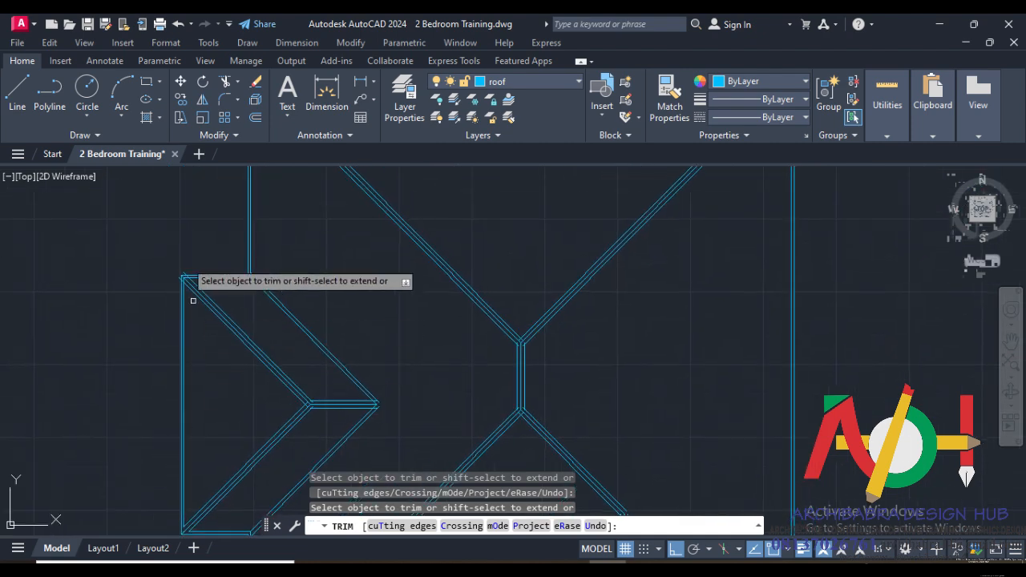
{"action": "scroll", "coordinate": [180, 303], "scroll_direction": "up", "scroll_amount": 2}
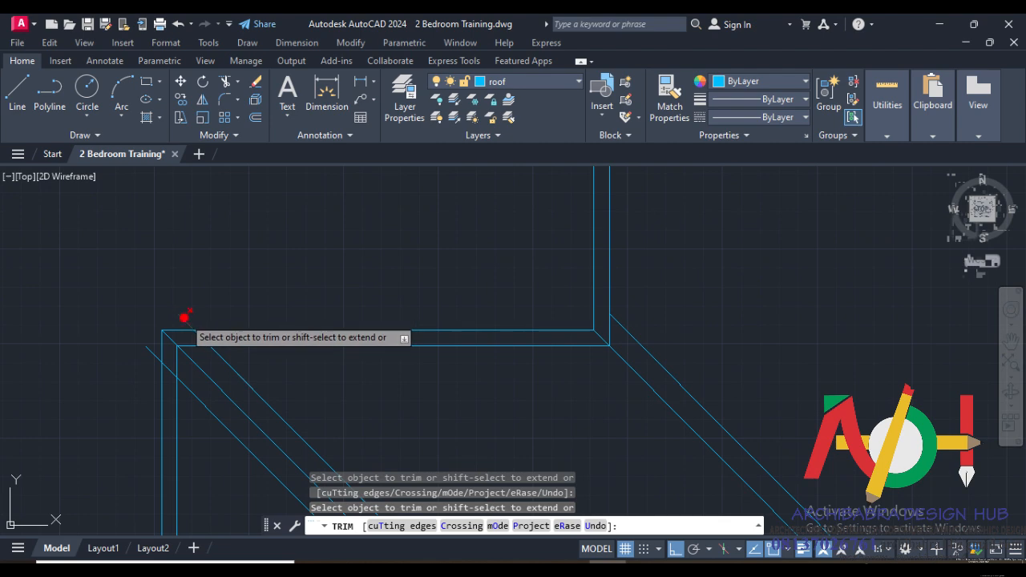
{"action": "left_click", "coordinate": [185, 317]}
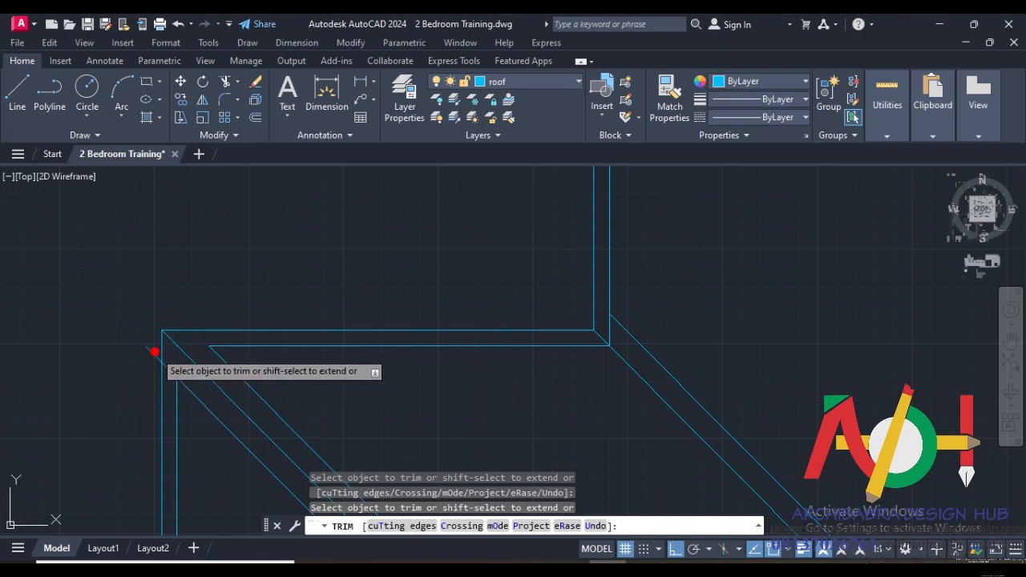
{"action": "left_click_drag", "start_coordinate": [154, 352], "coordinate": [146, 358]}
{"action": "left_click", "coordinate": [171, 373]}
Step: Trim the valley line piece between the double outlines at the small left wing's upper inner corner
{"action": "scroll", "coordinate": [170, 377], "scroll_direction": "down", "scroll_amount": 4}
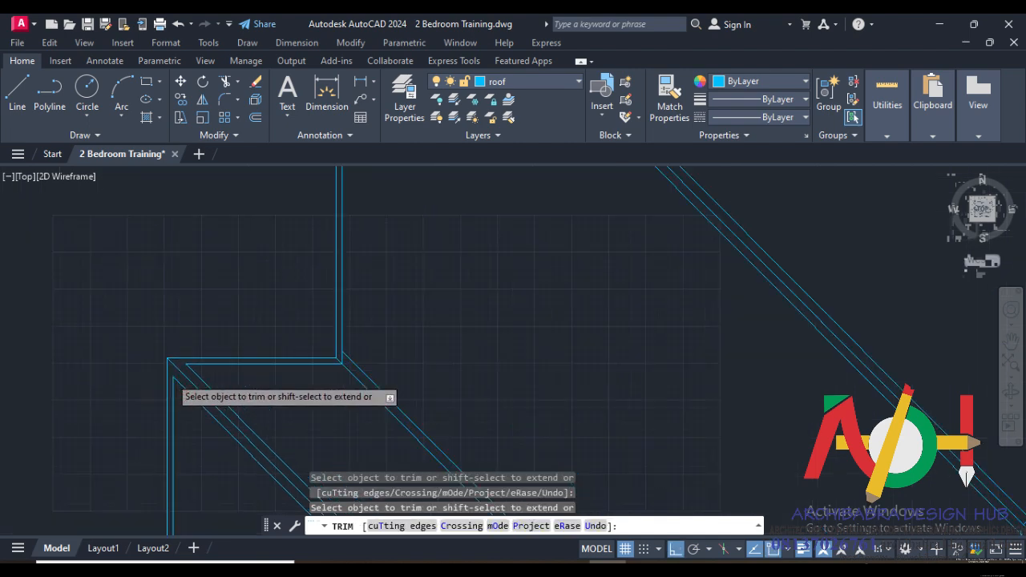
{"action": "scroll", "coordinate": [275, 362], "scroll_direction": "up", "scroll_amount": 5}
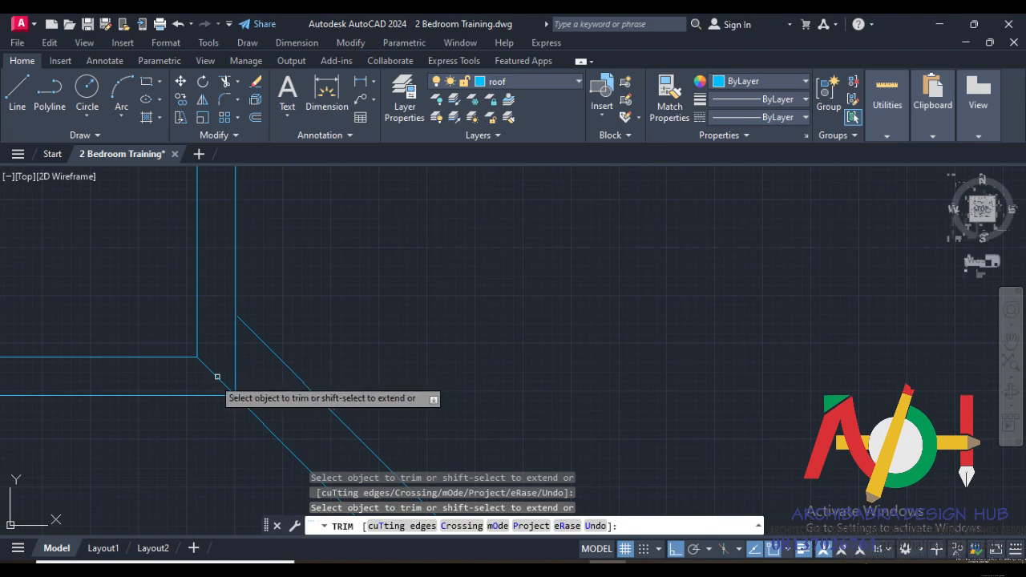
{"action": "left_click", "coordinate": [215, 373]}
Step: Trim the hip offset overhangs and the enclosed inner outline pieces at the main roof's upper-left corner
{"action": "scroll", "coordinate": [229, 413], "scroll_direction": "down", "scroll_amount": 3}
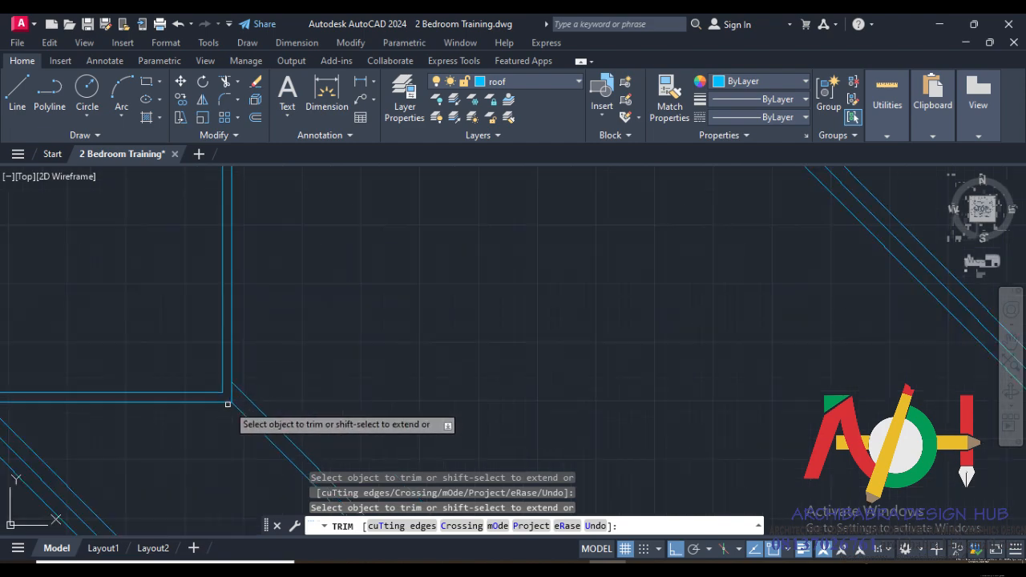
{"action": "scroll", "coordinate": [224, 200], "scroll_direction": "up", "scroll_amount": 5}
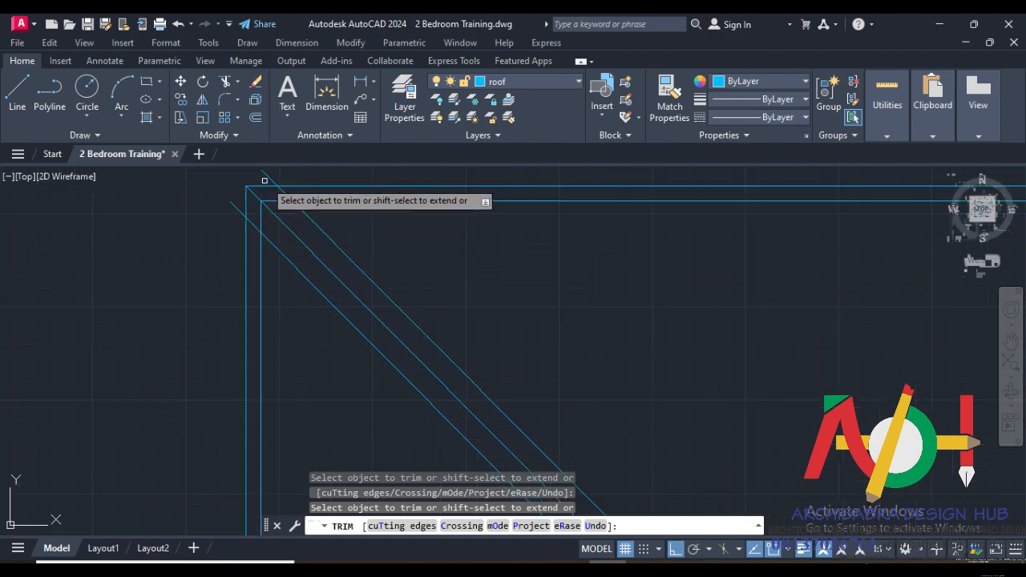
{"action": "left_click", "coordinate": [269, 176]}
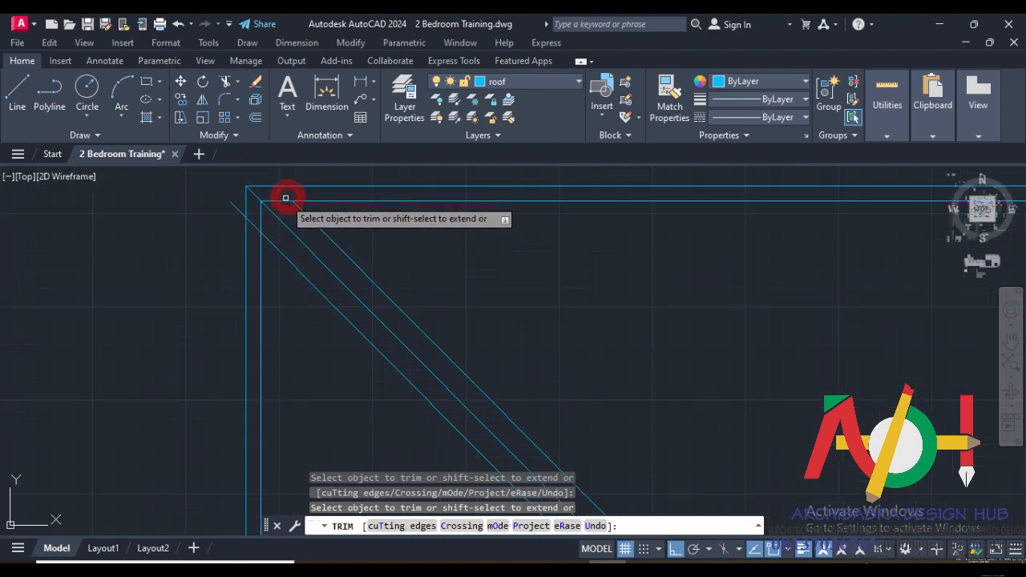
{"action": "left_click", "coordinate": [281, 199]}
{"action": "left_click", "coordinate": [259, 208]}
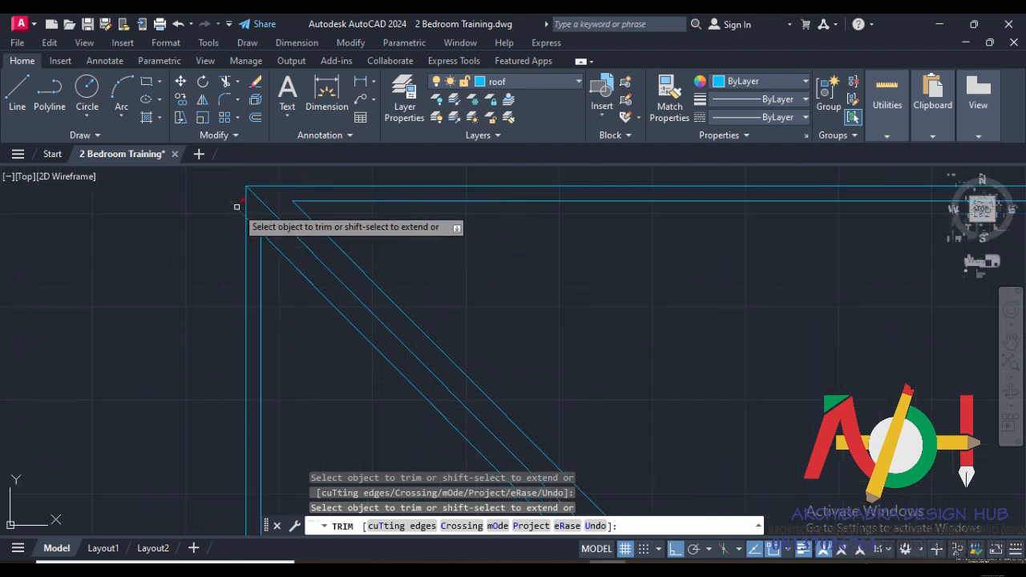
{"action": "left_click", "coordinate": [236, 205]}
{"action": "scroll", "coordinate": [223, 221], "scroll_direction": "down", "scroll_amount": 5}
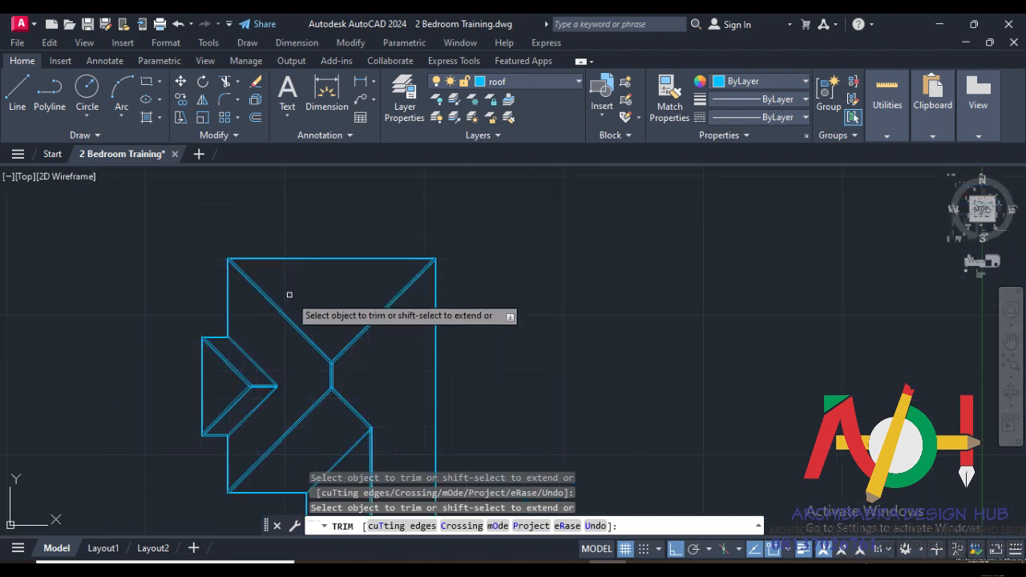
Step: Extend the short valley line to meet the main roof outline at the small left wing's upper inner corner
{"action": "scroll", "coordinate": [313, 378], "scroll_direction": "up", "scroll_amount": 2}
{"action": "scroll", "coordinate": [240, 410], "scroll_direction": "up", "scroll_amount": 2}
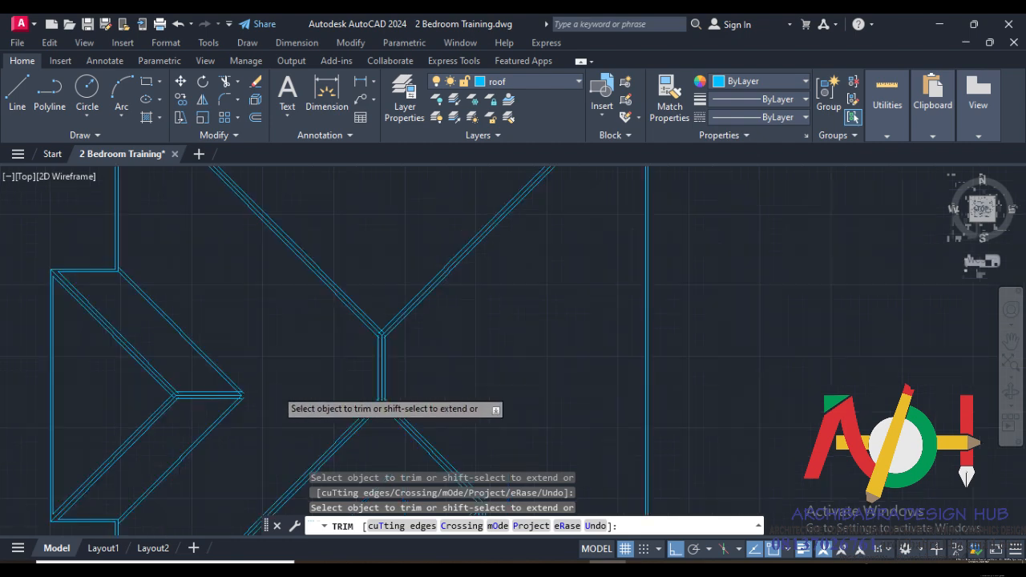
{"action": "scroll", "coordinate": [275, 388], "scroll_direction": "up", "scroll_amount": 2}
{"action": "middle_click_drag", "start_coordinate": [244, 375], "coordinate": [345, 491]}
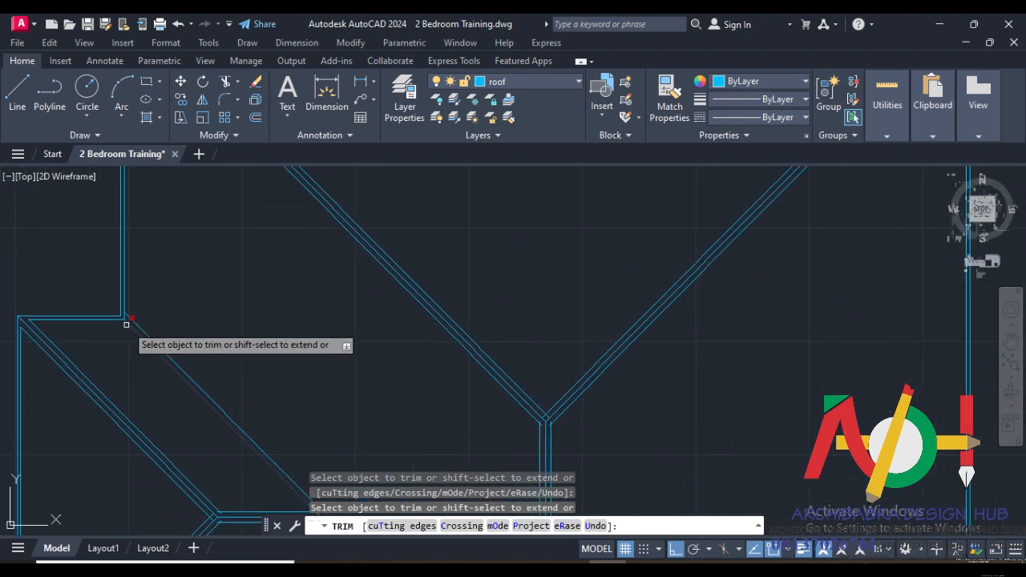
{"action": "left_click", "coordinate": [236, 82]}
{"action": "left_click", "coordinate": [239, 147]}
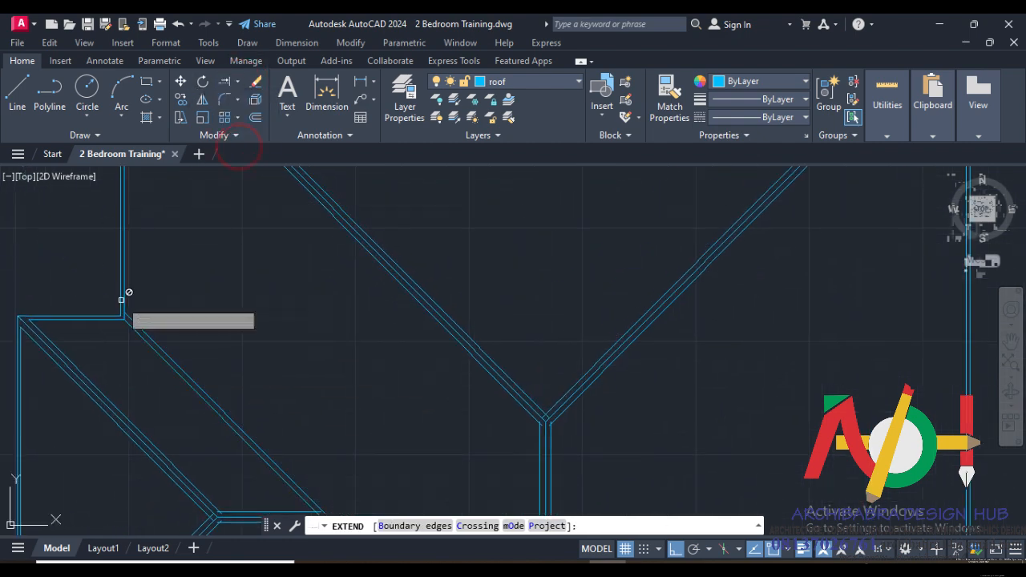
{"action": "scroll", "coordinate": [121, 300], "scroll_direction": "up", "scroll_amount": 3}
{"action": "left_click", "coordinate": [142, 356]}
{"action": "scroll", "coordinate": [153, 312], "scroll_direction": "down", "scroll_amount": 5}
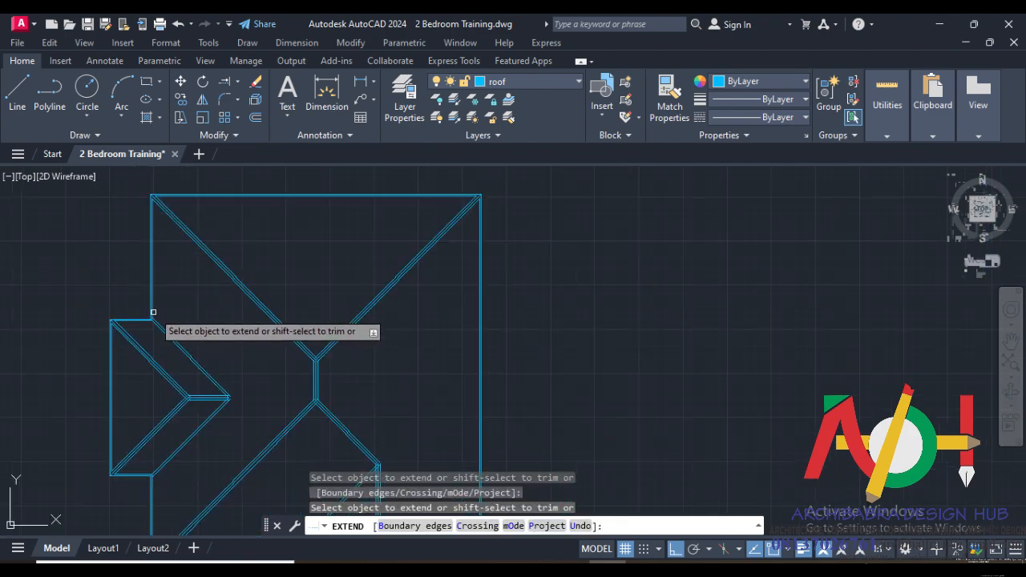
Step: Trim the outline piece between the double valley lines at the small left wing's lower inner corner
{"action": "scroll", "coordinate": [151, 433], "scroll_direction": "up", "scroll_amount": 9}
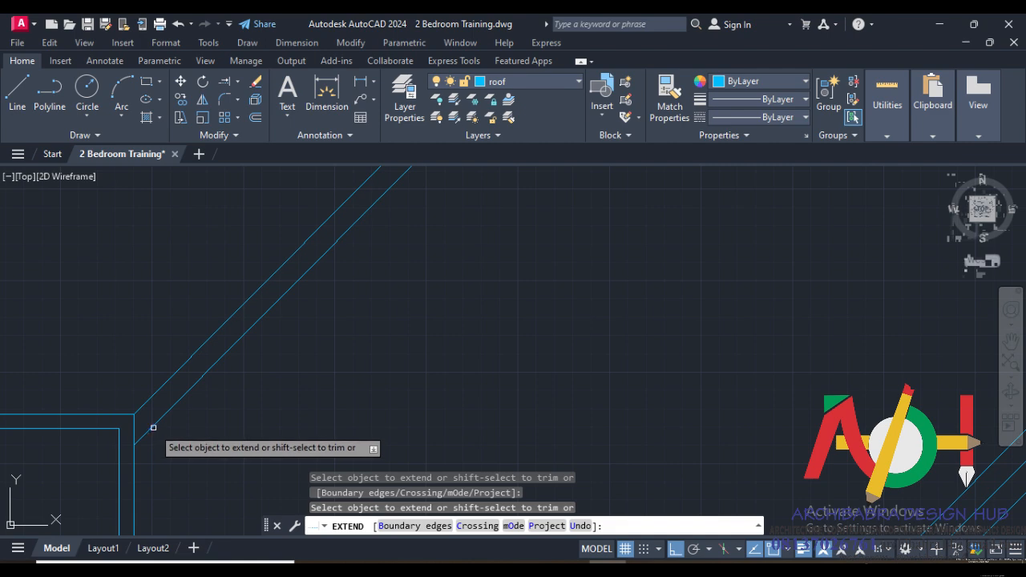
{"action": "scroll", "coordinate": [143, 436], "scroll_direction": "down", "scroll_amount": 8}
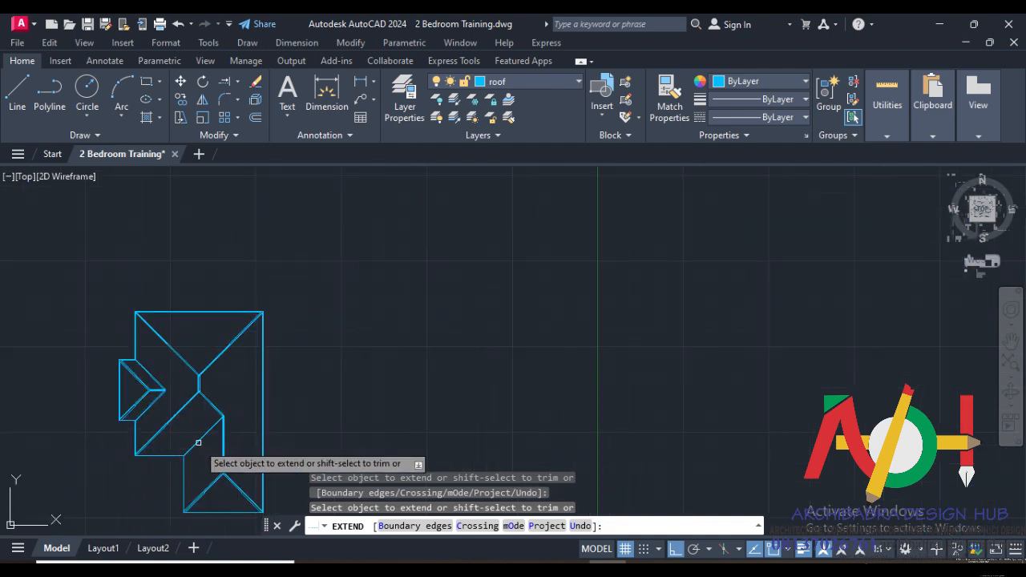
{"action": "scroll", "coordinate": [198, 441], "scroll_direction": "up", "scroll_amount": 5}
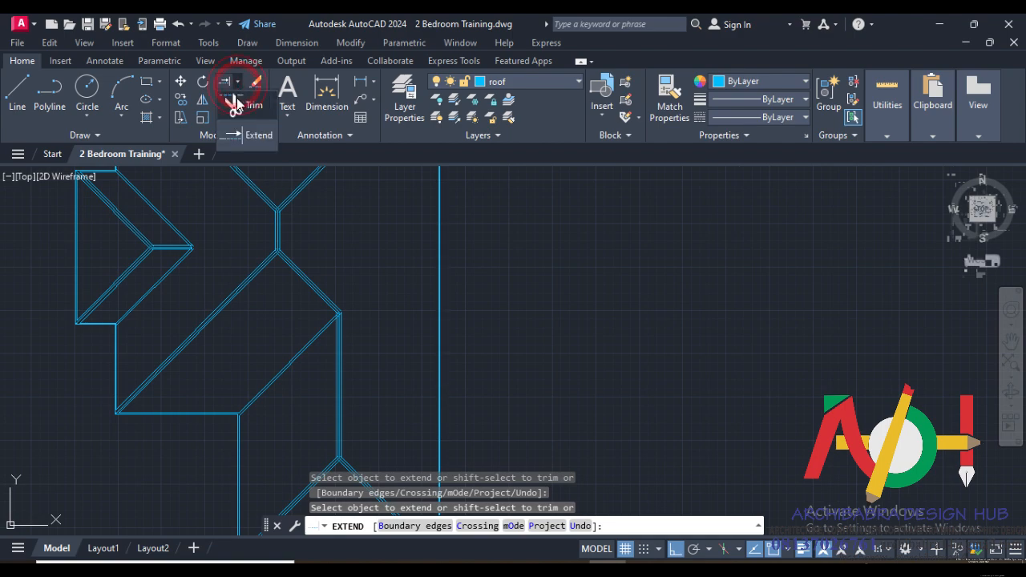
{"action": "left_click", "coordinate": [236, 100]}
{"action": "scroll", "coordinate": [128, 331], "scroll_direction": "up", "scroll_amount": 5}
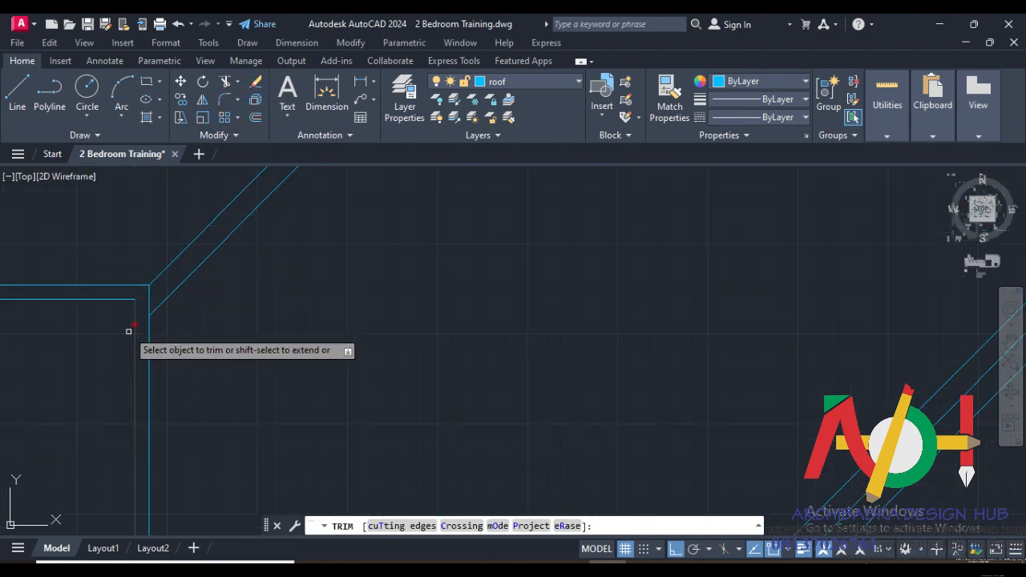
{"action": "left_click", "coordinate": [150, 298]}
{"action": "scroll", "coordinate": [149, 297], "scroll_direction": "down", "scroll_amount": 5}
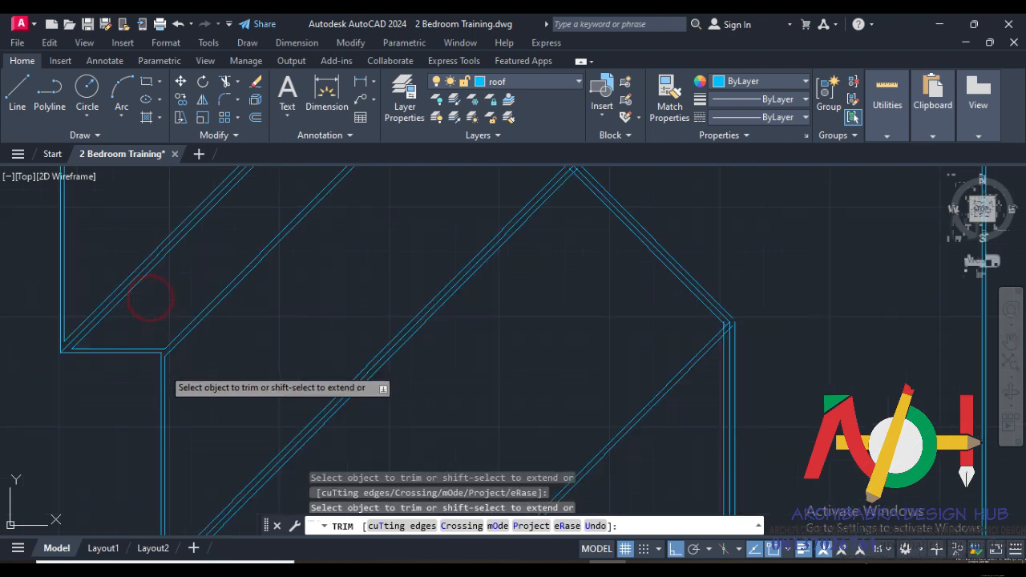
Step: Trim the outline piece between the double valley lines at the small left wing's upper inner corner
{"action": "scroll", "coordinate": [164, 321], "scroll_direction": "up", "scroll_amount": 5}
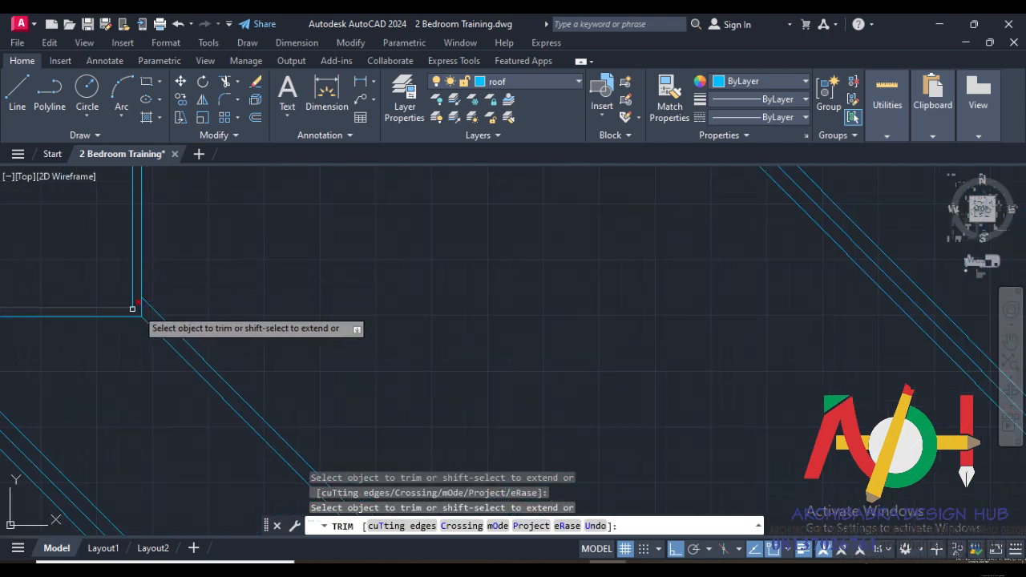
{"action": "left_click", "coordinate": [142, 308]}
{"action": "scroll", "coordinate": [153, 280], "scroll_direction": "down", "scroll_amount": 5}
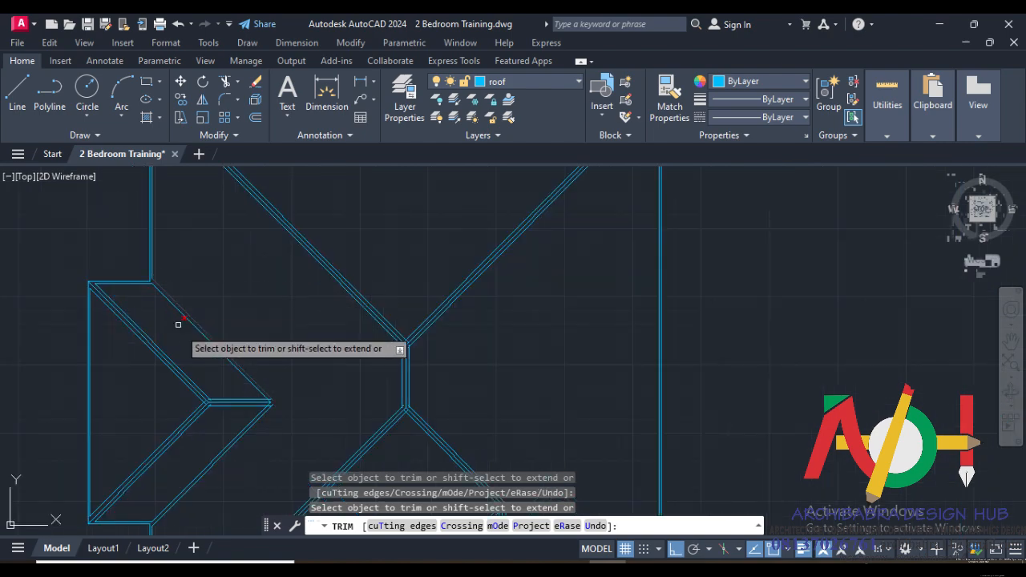
Step: Fillet the two outer valley lines into a closed corner beyond the inner end of the small left wing's ridge
{"action": "scroll", "coordinate": [290, 415], "scroll_direction": "up", "scroll_amount": 4}
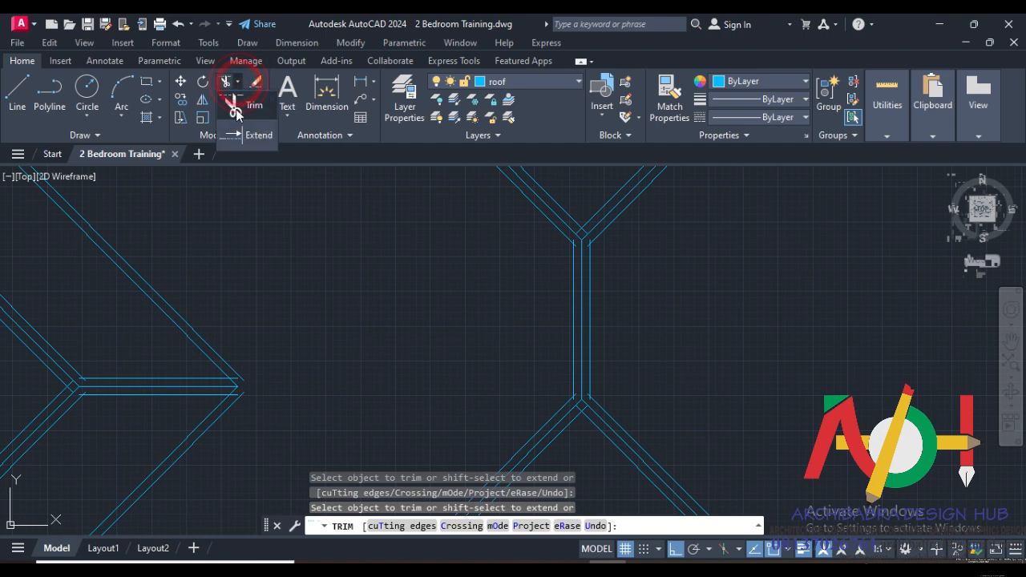
{"action": "left_click", "coordinate": [242, 135]}
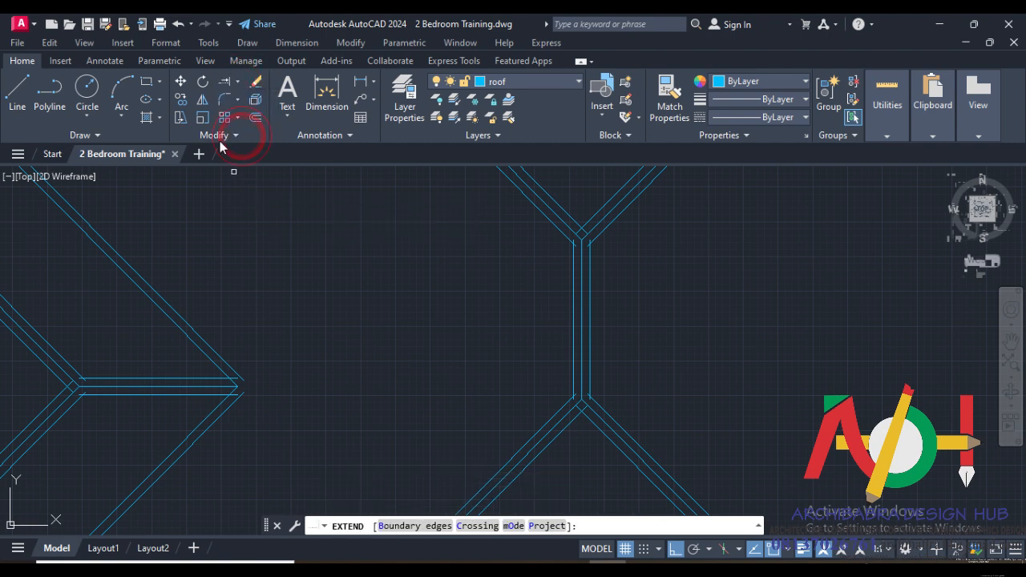
{"action": "left_click", "coordinate": [225, 100]}
{"action": "left_click", "coordinate": [237, 401]}
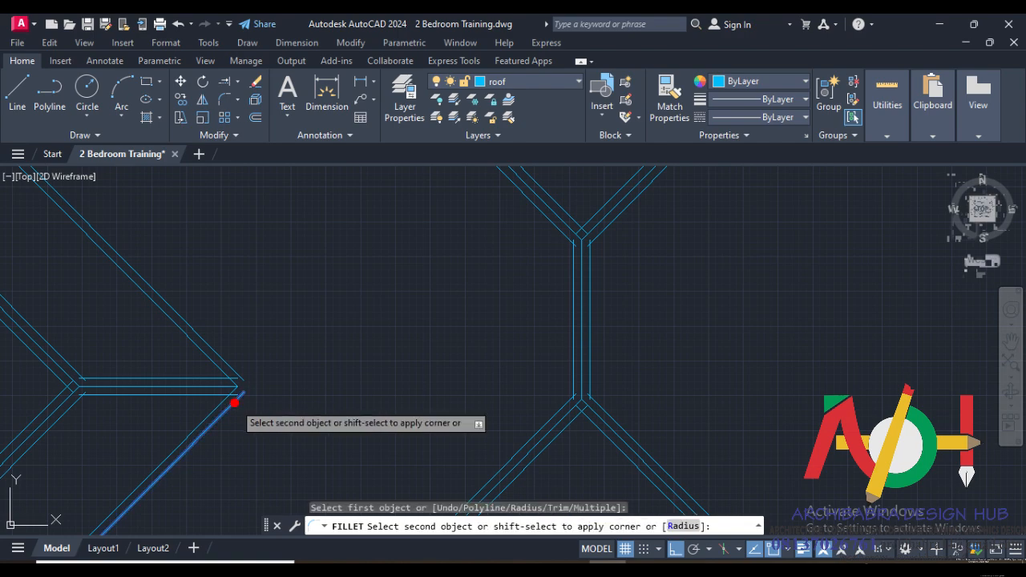
{"action": "left_click", "coordinate": [230, 364]}
{"action": "scroll", "coordinate": [258, 351], "scroll_direction": "down", "scroll_amount": 5}
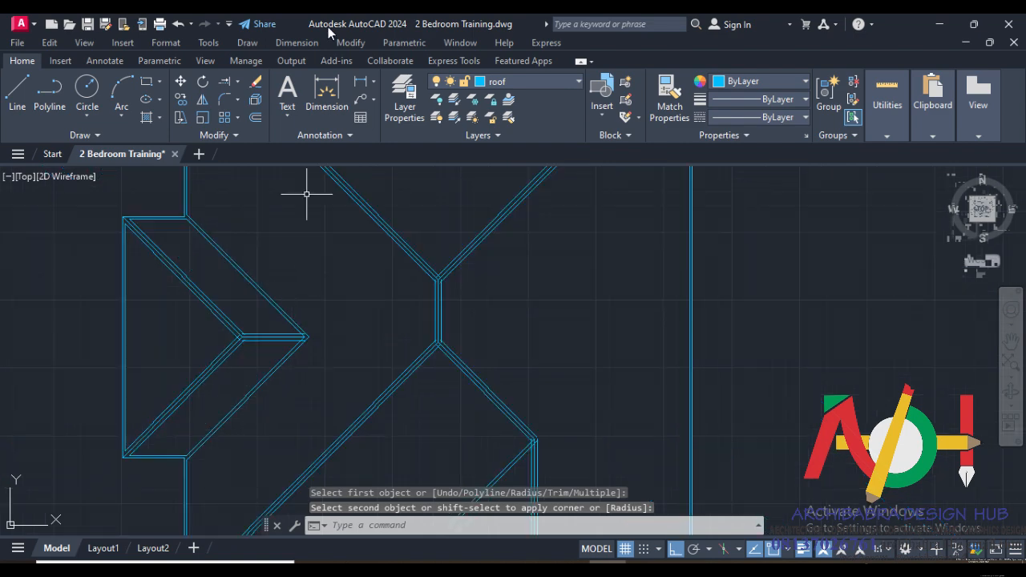
Step: Trim the crossing hip and ridge offset overhangs where the small left wing's two hips meet its ridge
{"action": "left_click", "coordinate": [237, 84]}
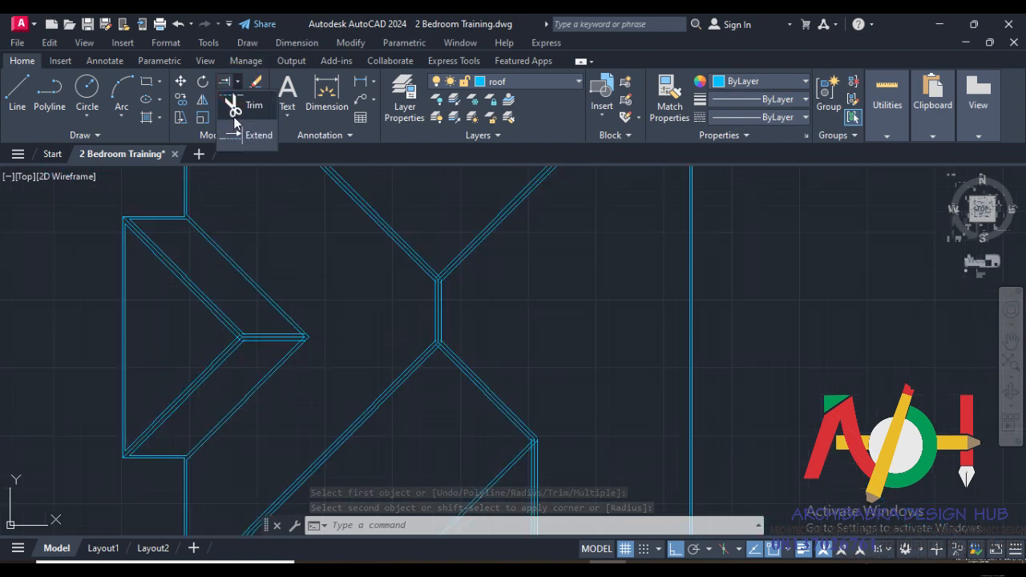
{"action": "left_click", "coordinate": [240, 112]}
{"action": "scroll", "coordinate": [241, 349], "scroll_direction": "up", "scroll_amount": 5}
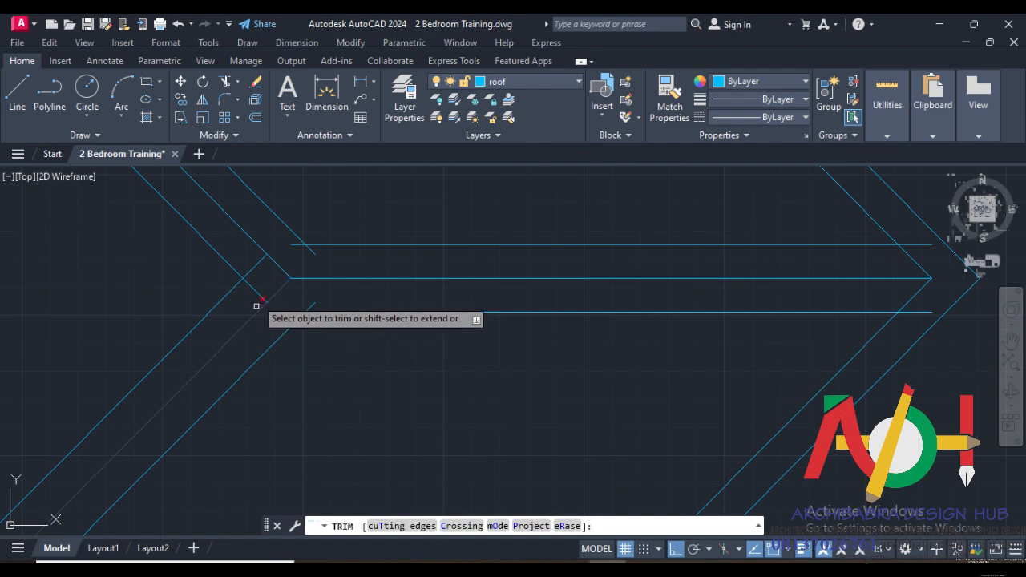
{"action": "left_click", "coordinate": [253, 286]}
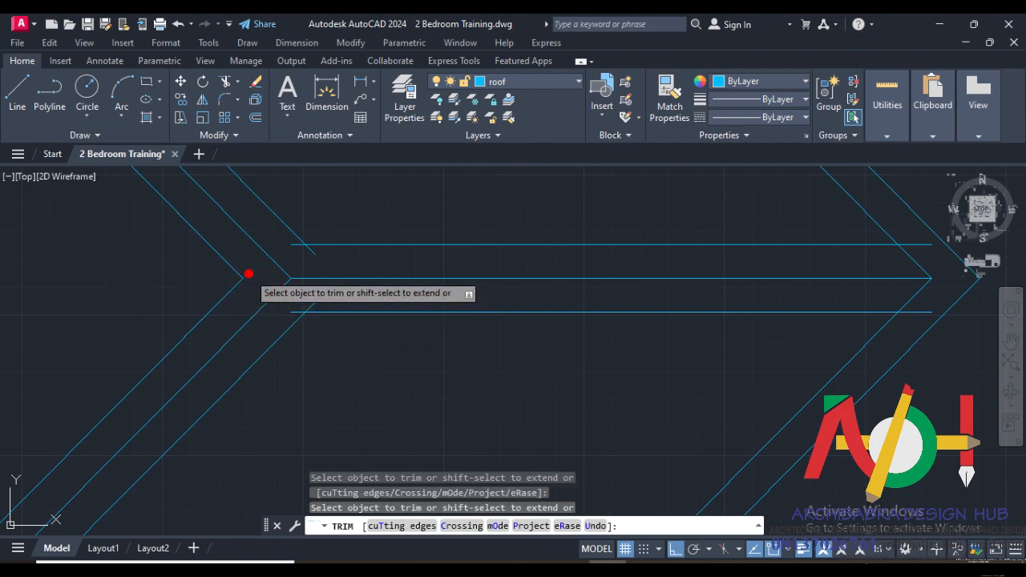
{"action": "left_click", "coordinate": [248, 275]}
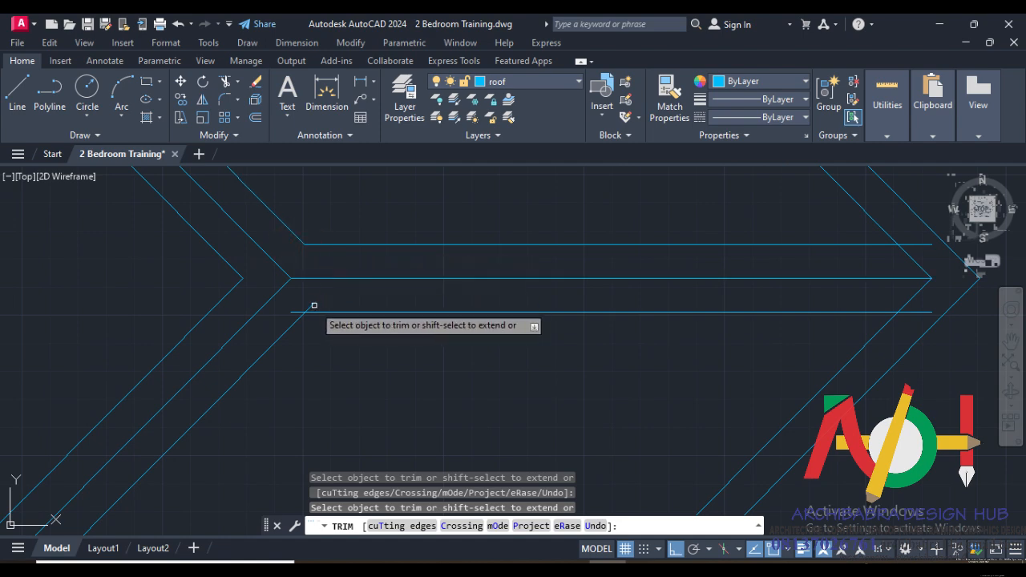
{"action": "scroll", "coordinate": [278, 311], "scroll_direction": "down", "scroll_amount": 6}
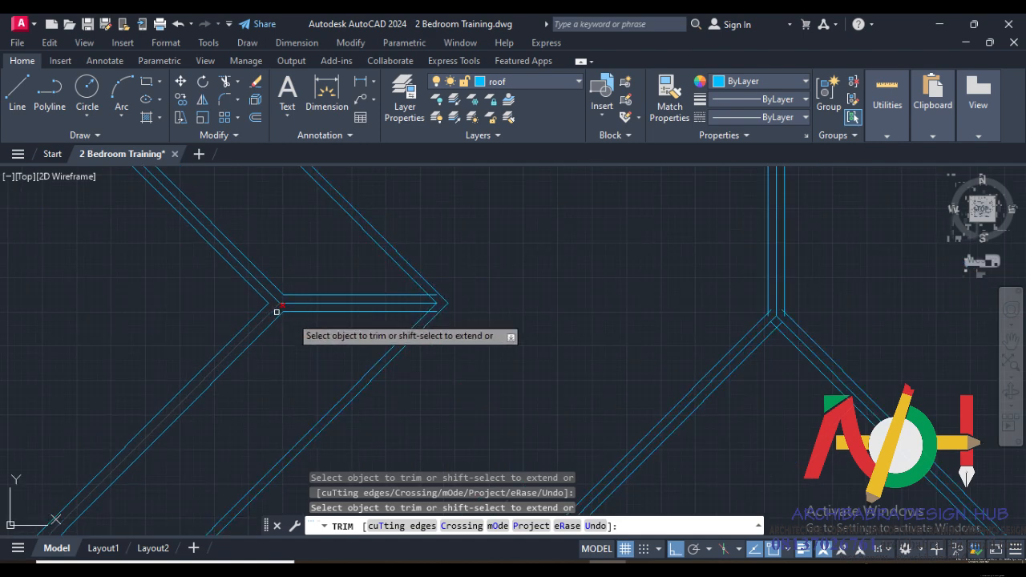
Step: Trim the ridge offset overhangs and the inner valley line ends at the inner end of the small left wing's ridge
{"action": "scroll", "coordinate": [479, 302], "scroll_direction": "up", "scroll_amount": 4}
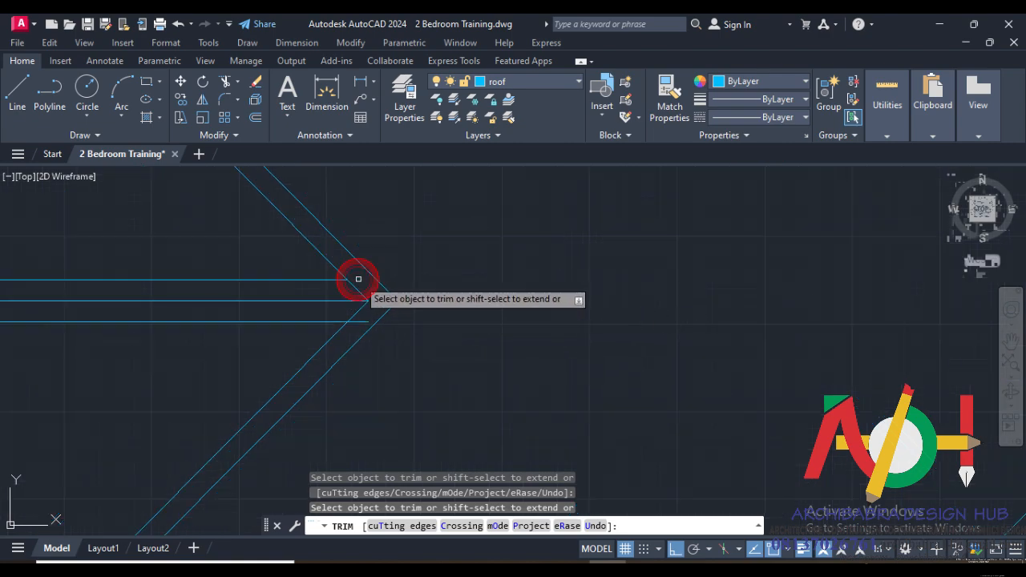
{"action": "left_click", "coordinate": [358, 279]}
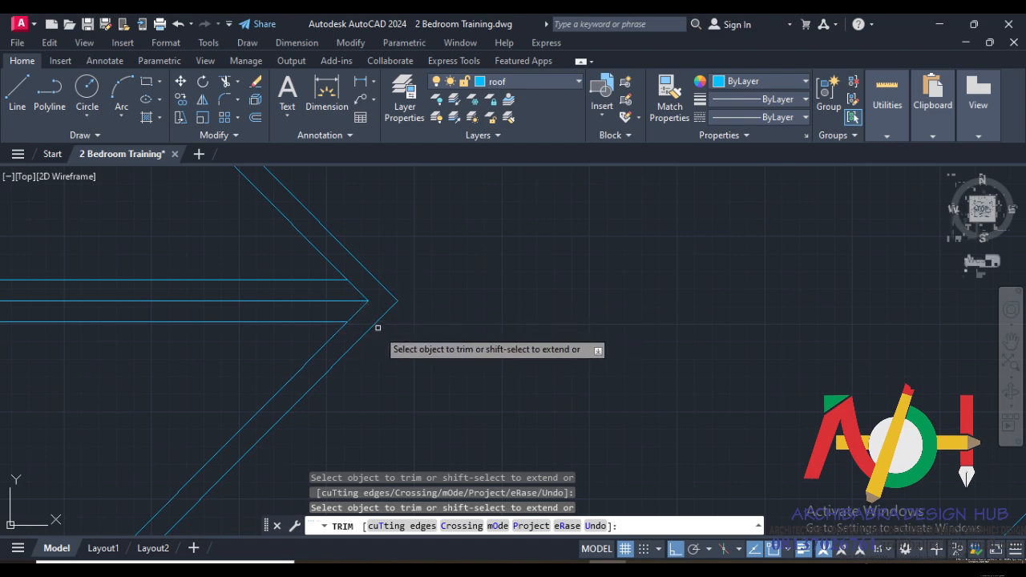
{"action": "left_click", "coordinate": [357, 292]}
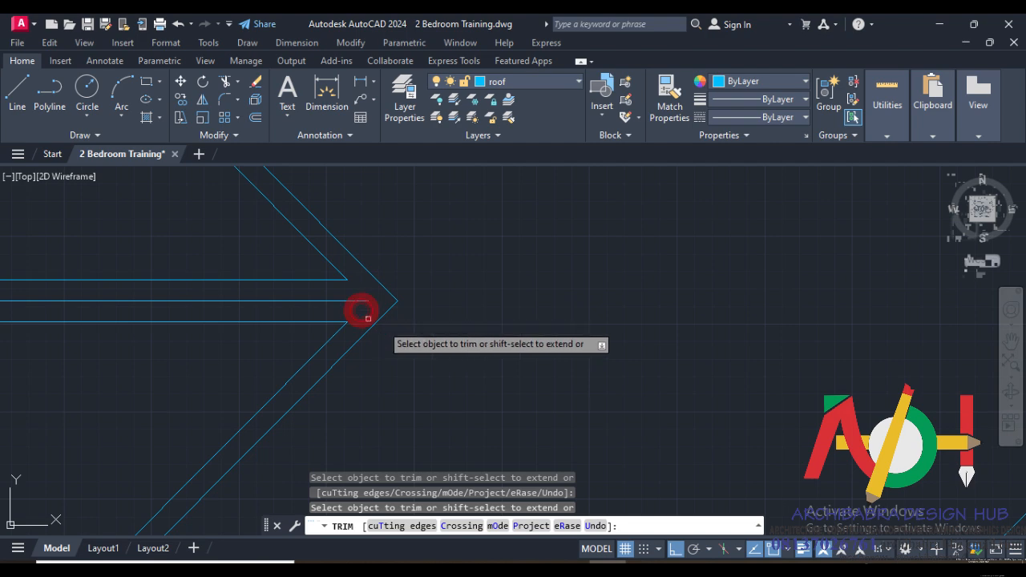
{"action": "left_click", "coordinate": [360, 310]}
Step: Extend the small left wing's central ridge line to the corner of the outer valley lines
{"action": "left_click", "coordinate": [238, 81]}
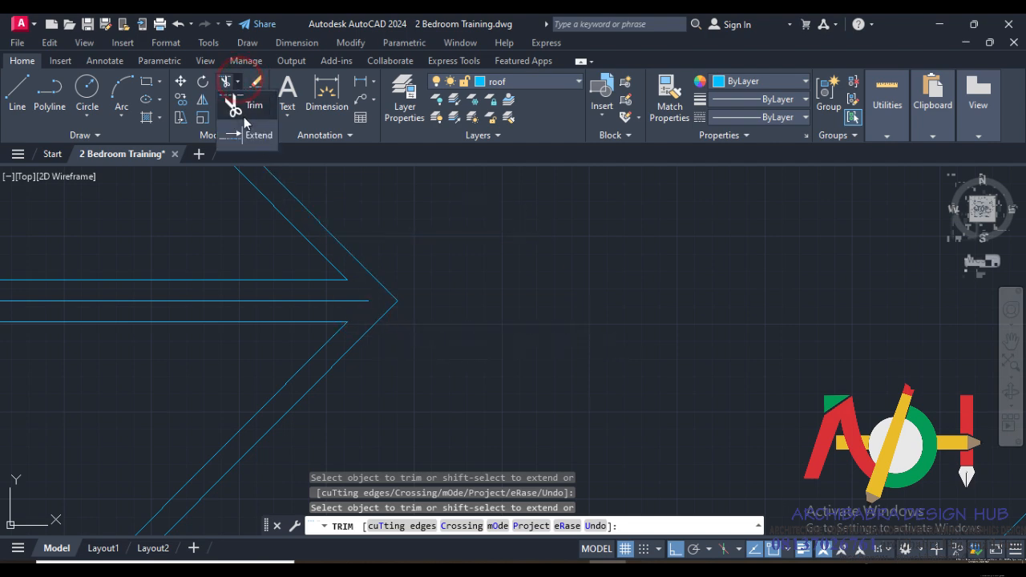
{"action": "left_click", "coordinate": [252, 148]}
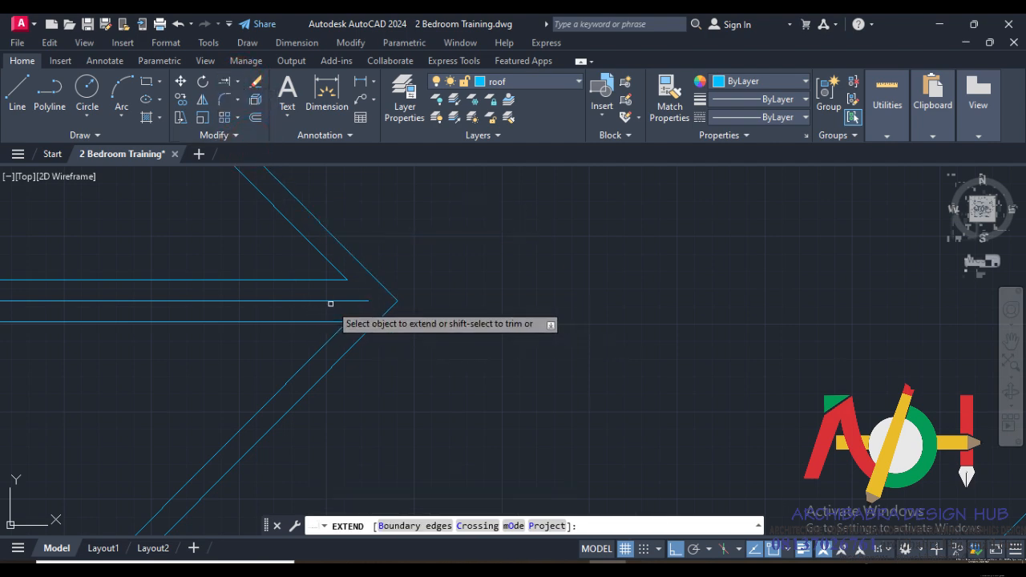
{"action": "left_click", "coordinate": [328, 304]}
{"action": "scroll", "coordinate": [320, 308], "scroll_direction": "down", "scroll_amount": 5}
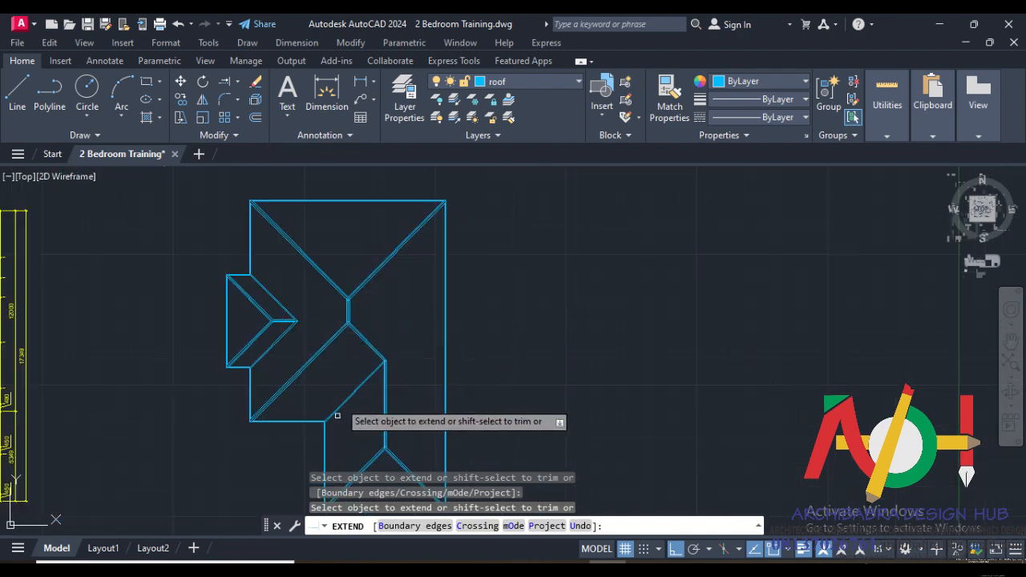
Step: Trim the crossing hip offsets and the ridge offset overhangs at the lower end of the main roof's short vertical ridge
{"action": "scroll", "coordinate": [337, 323], "scroll_direction": "up", "scroll_amount": 5}
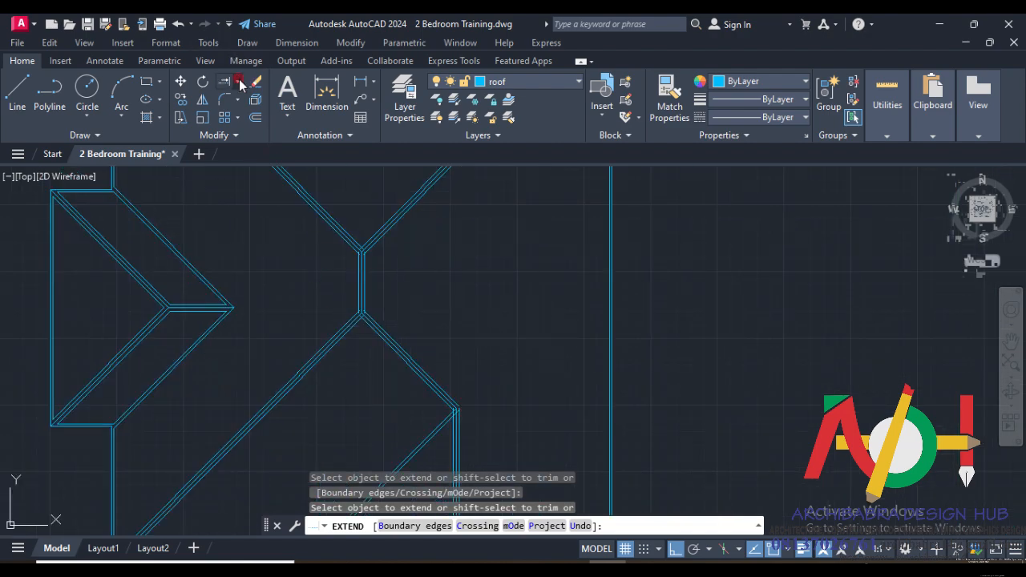
{"action": "left_click", "coordinate": [235, 105]}
{"action": "scroll", "coordinate": [360, 256], "scroll_direction": "up", "scroll_amount": 5}
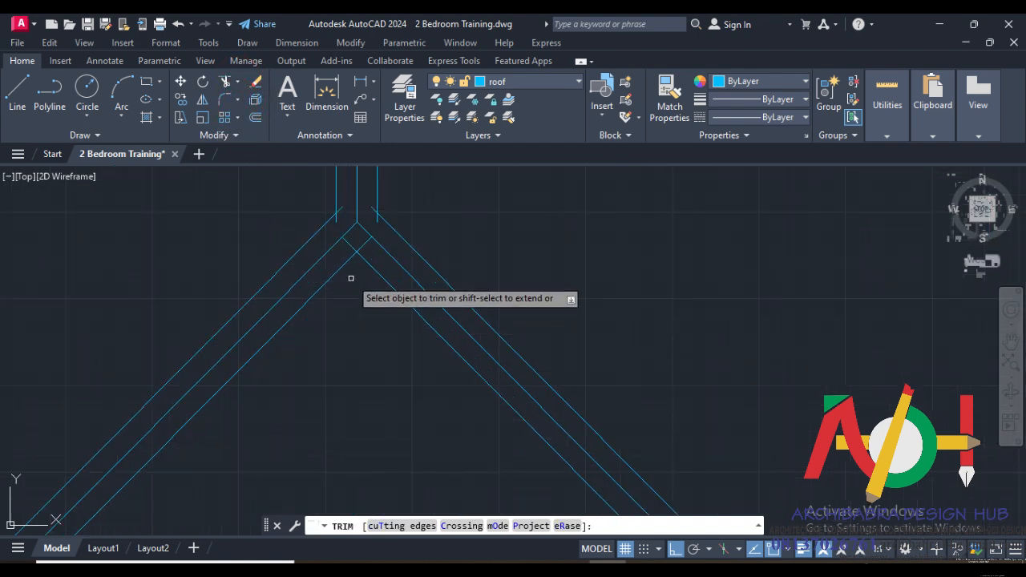
{"action": "left_click", "coordinate": [360, 246]}
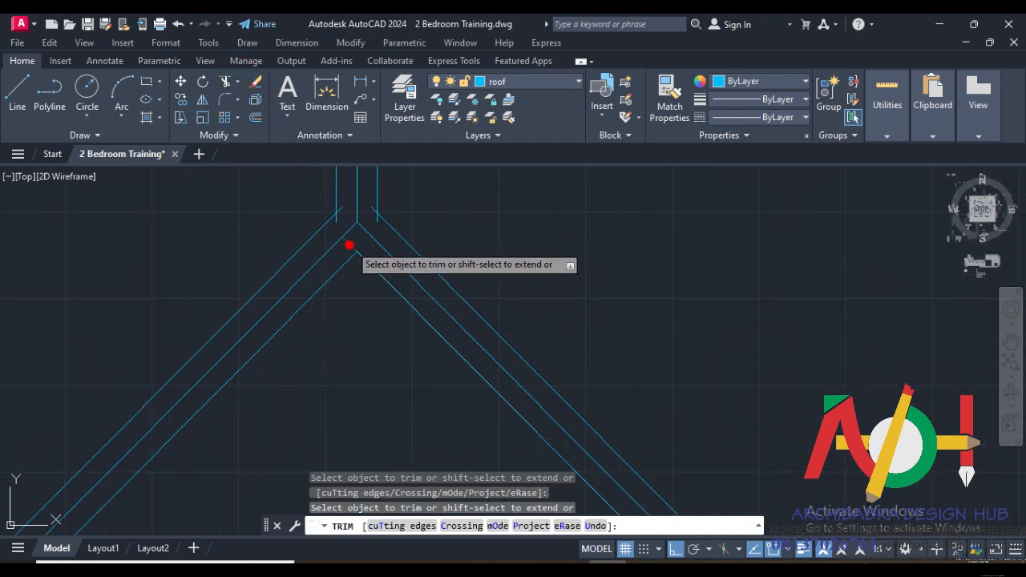
{"action": "left_click", "coordinate": [349, 246]}
{"action": "scroll", "coordinate": [342, 202], "scroll_direction": "up", "scroll_amount": 5}
{"action": "left_click", "coordinate": [340, 216]}
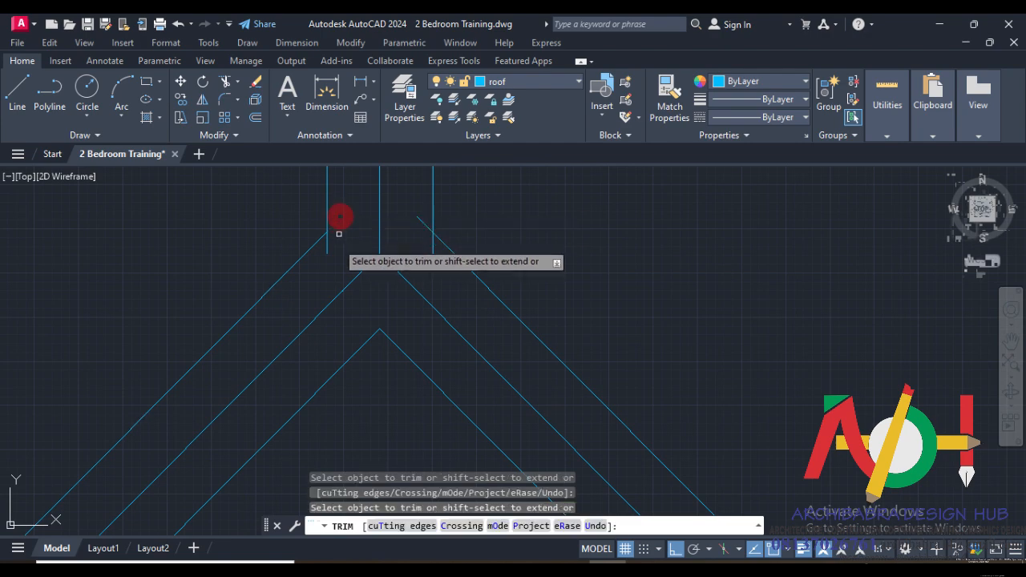
{"action": "left_click", "coordinate": [327, 247]}
{"action": "left_click", "coordinate": [429, 216]}
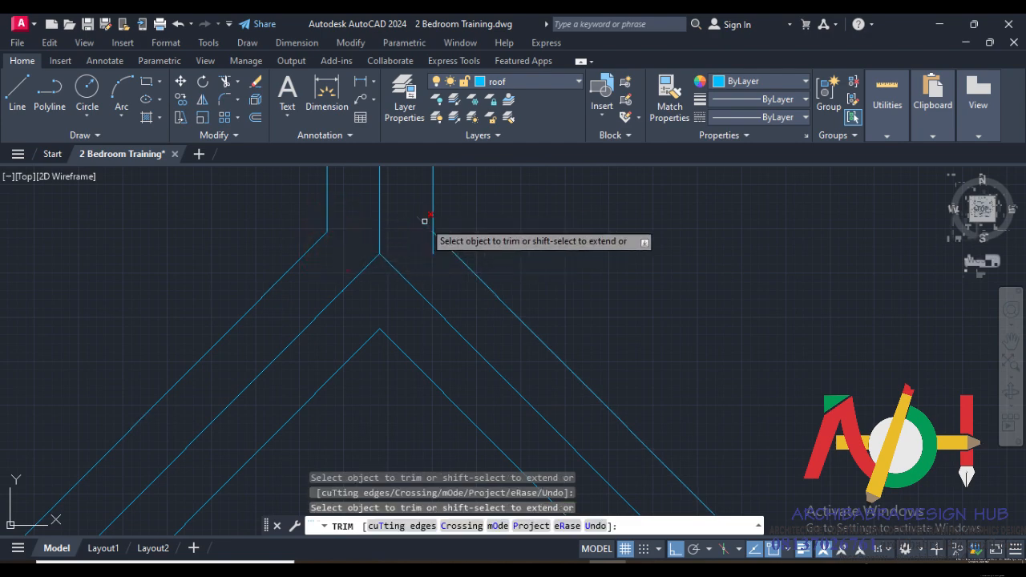
{"action": "scroll", "coordinate": [377, 227], "scroll_direction": "down", "scroll_amount": 3}
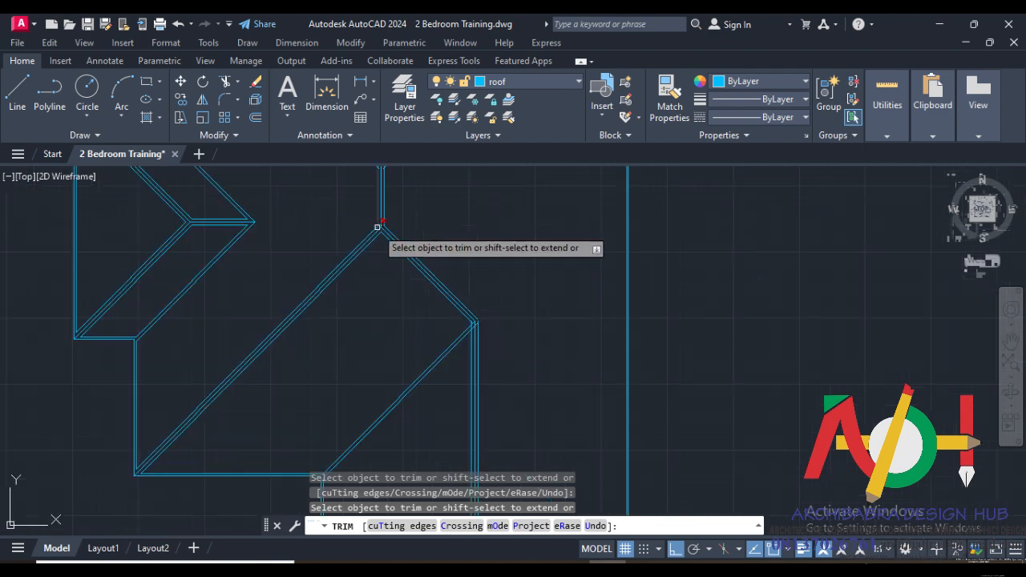
Step: Trim the crossing valley and ridge offset overhangs where the short diagonal hip meets the upper end of the lower wing's ridge
{"action": "scroll", "coordinate": [473, 345], "scroll_direction": "up", "scroll_amount": 5}
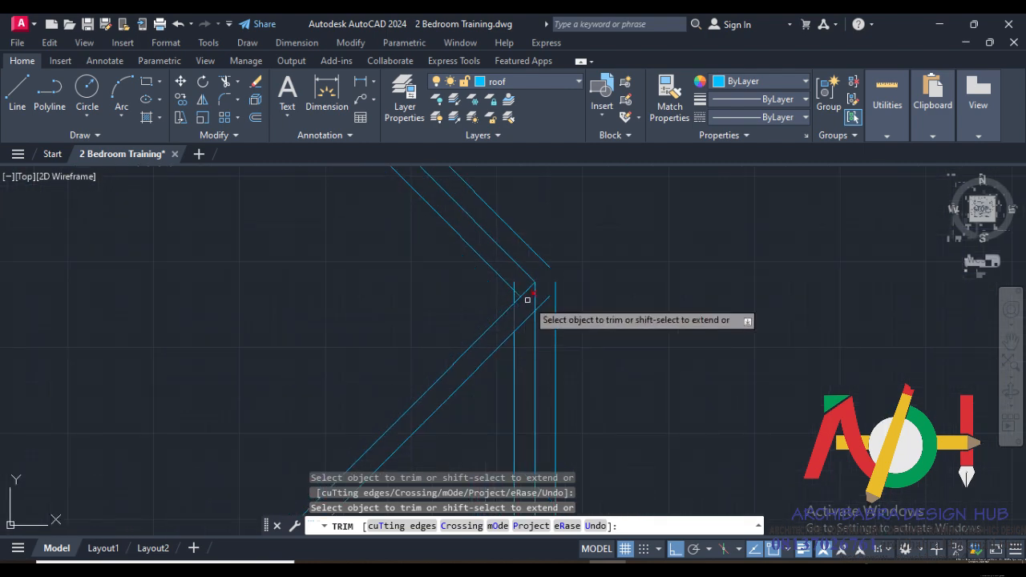
{"action": "scroll", "coordinate": [517, 320], "scroll_direction": "up", "scroll_amount": 2}
{"action": "left_click", "coordinate": [560, 293]}
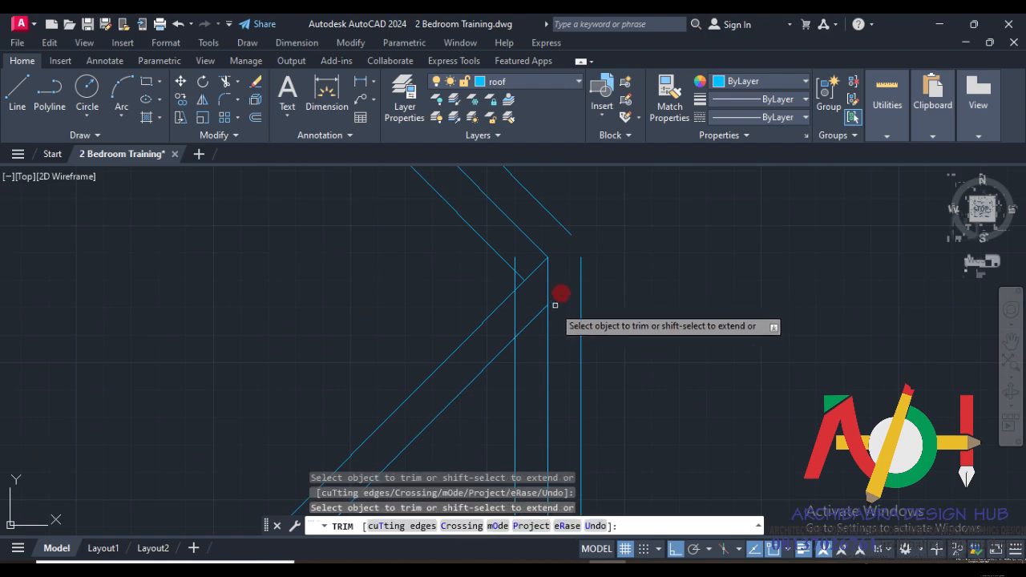
{"action": "left_click", "coordinate": [516, 265]}
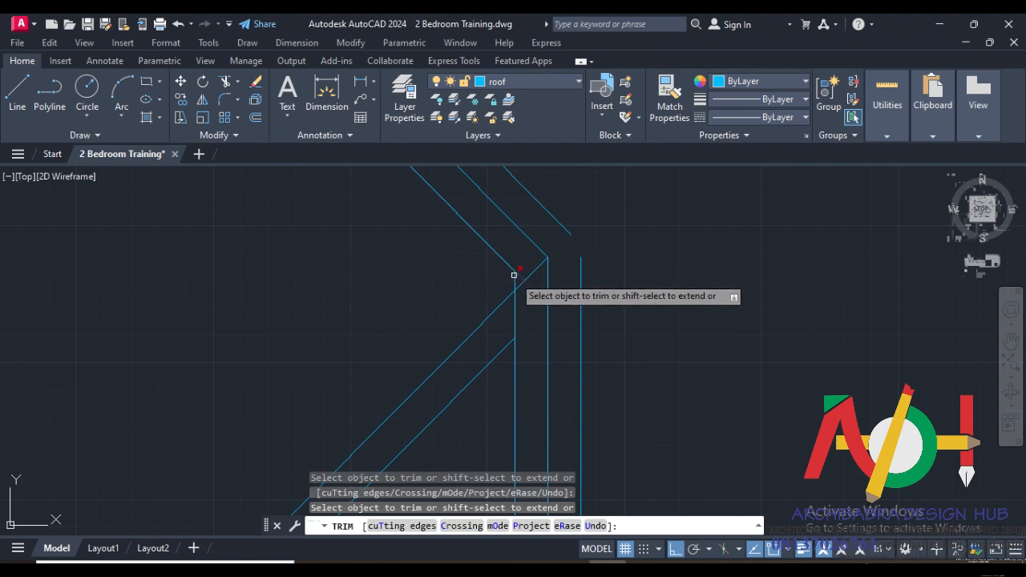
{"action": "left_click", "coordinate": [513, 302]}
{"action": "scroll", "coordinate": [501, 313], "scroll_direction": "down", "scroll_amount": 4}
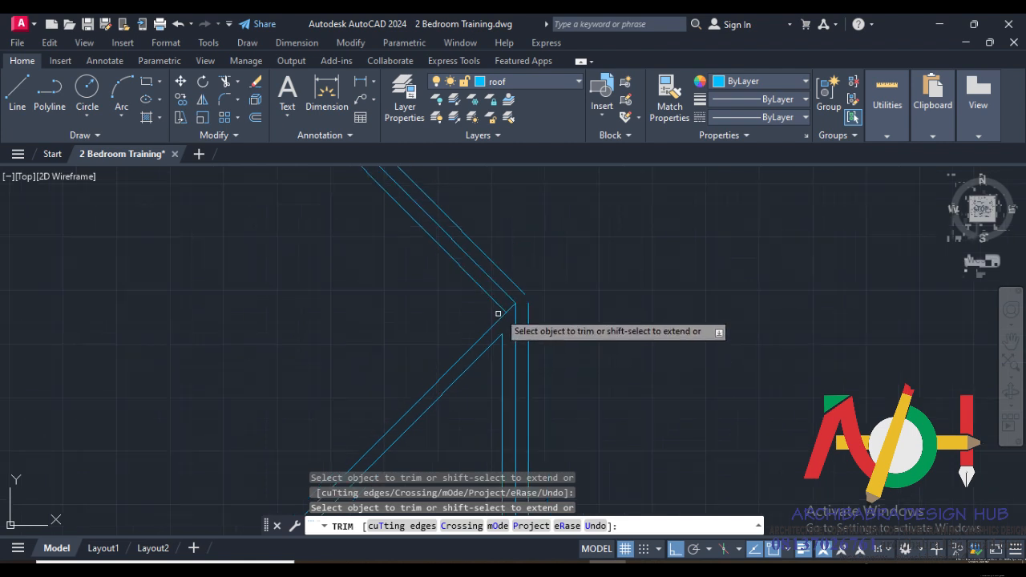
Step: Fillet the short diagonal hip's outer offset with the outer offset of the lower wing's ridge to close their corner
{"action": "scroll", "coordinate": [505, 309], "scroll_direction": "up", "scroll_amount": 4}
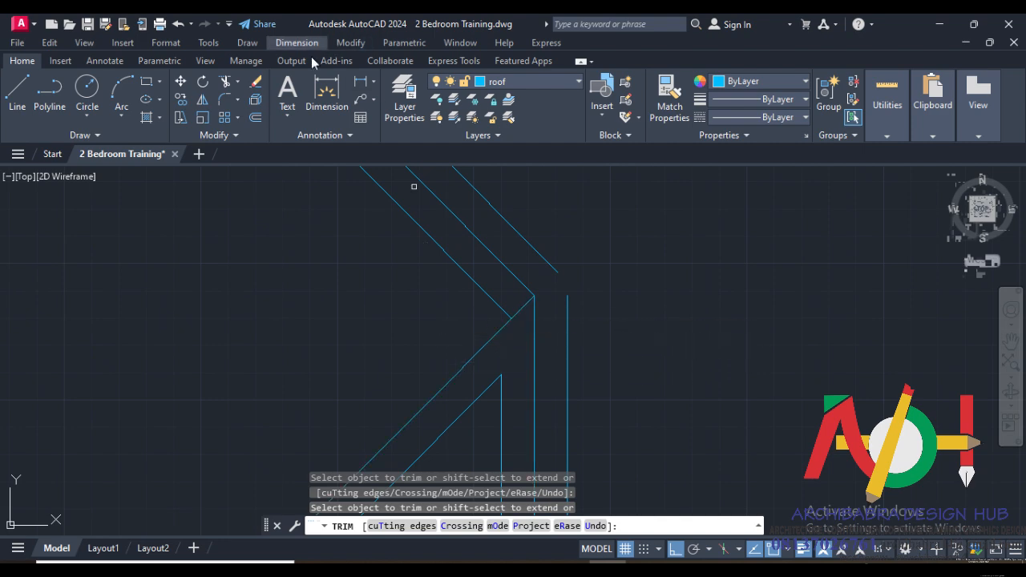
{"action": "left_click", "coordinate": [542, 258]}
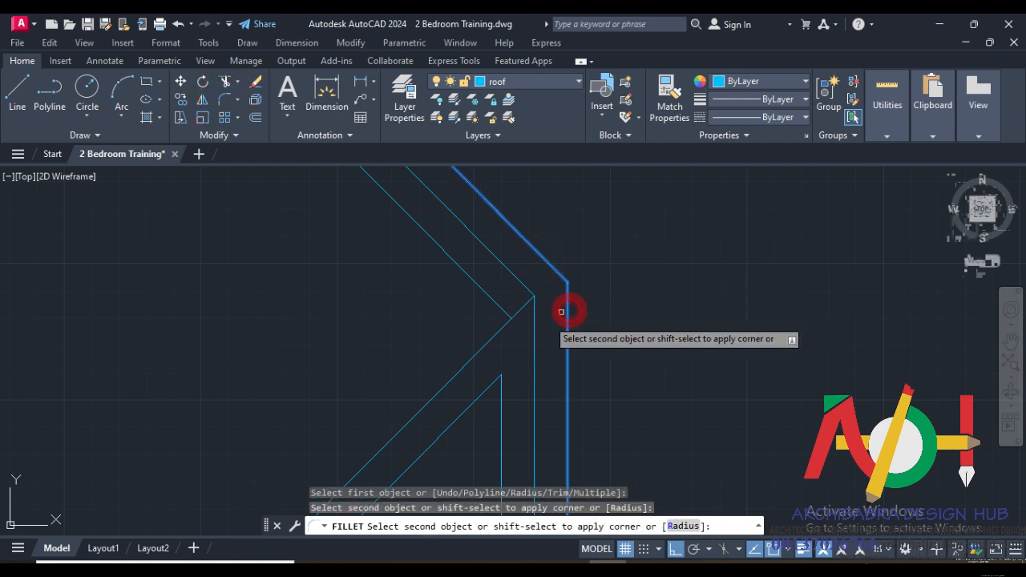
{"action": "left_click", "coordinate": [563, 315]}
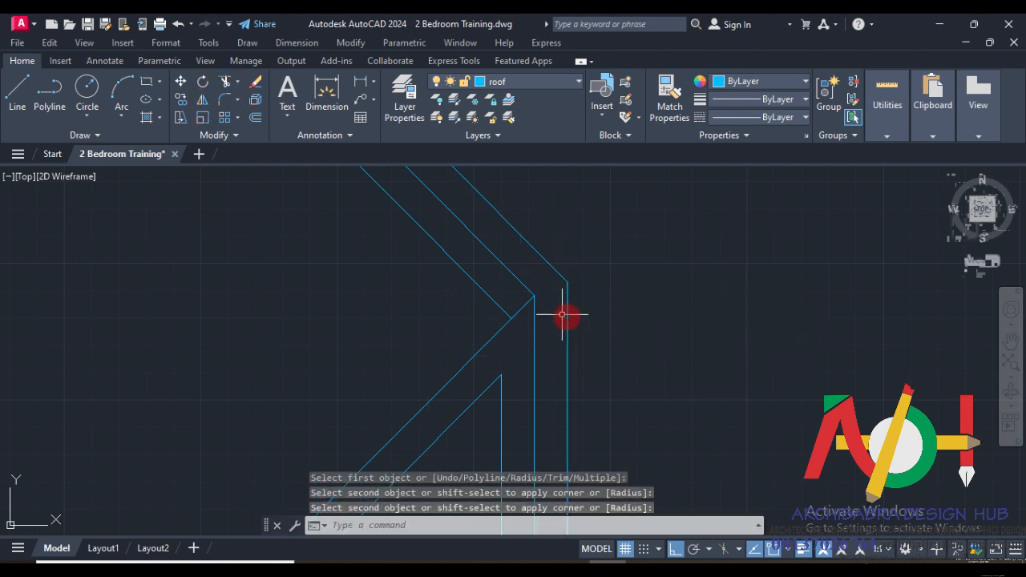
{"action": "middle_click_drag", "start_coordinate": [505, 354], "coordinate": [468, 331]}
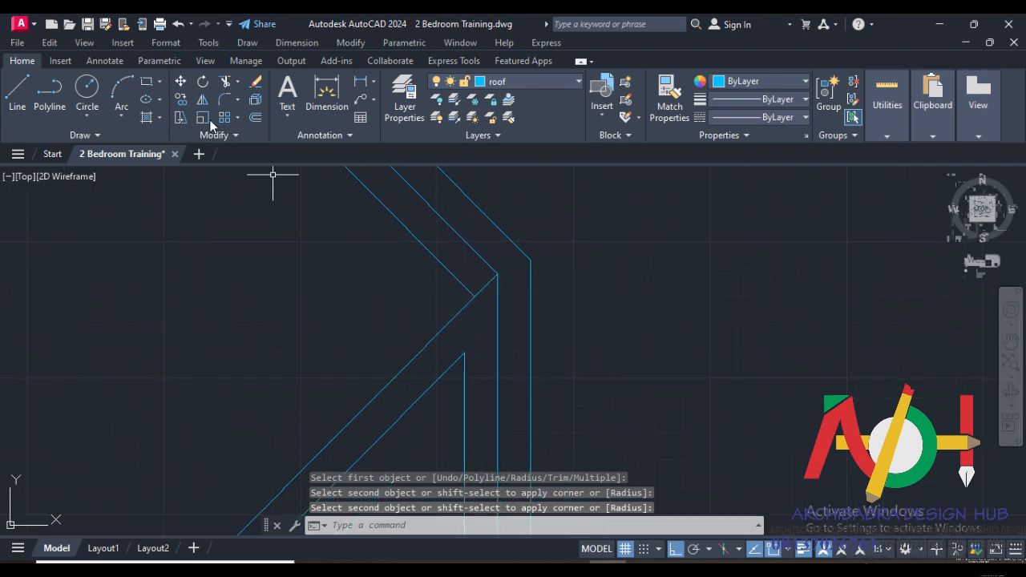
Step: Try to extend the valley line and the inner hip offset at the upper end of the lower wing's ridge
{"action": "left_click", "coordinate": [227, 83]}
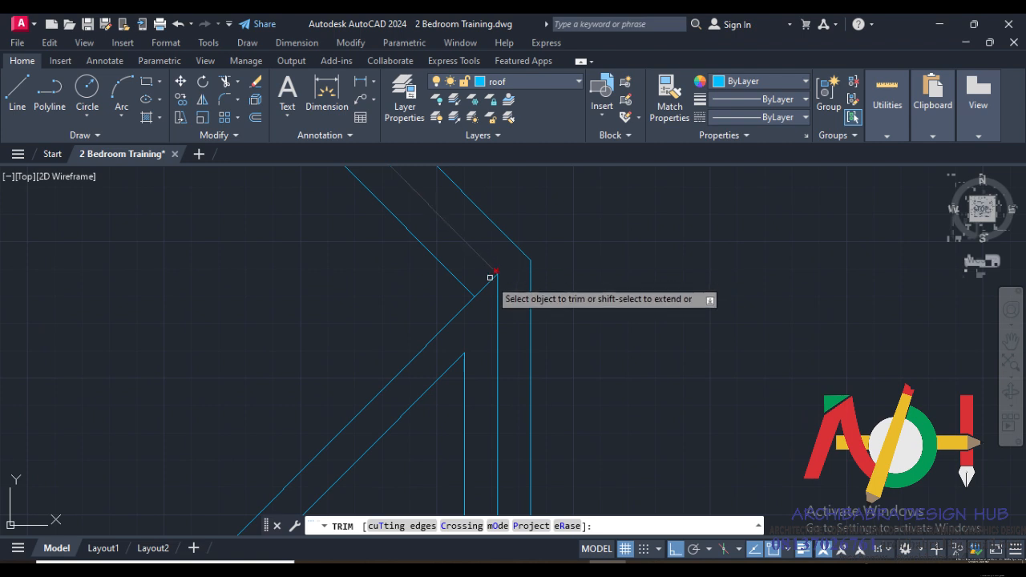
{"action": "left_click", "coordinate": [238, 99]}
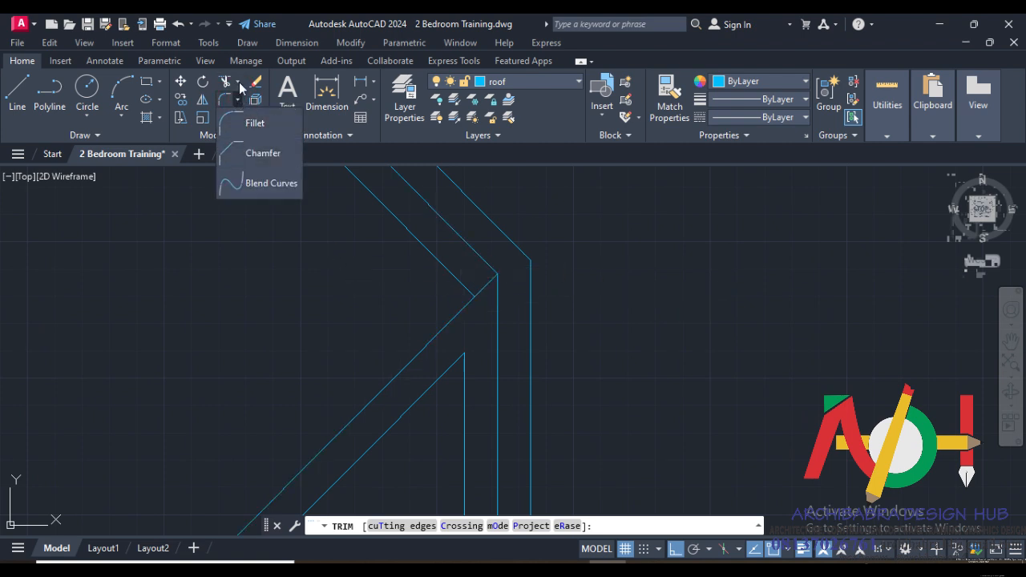
{"action": "left_click", "coordinate": [238, 83]}
{"action": "left_click", "coordinate": [251, 135]}
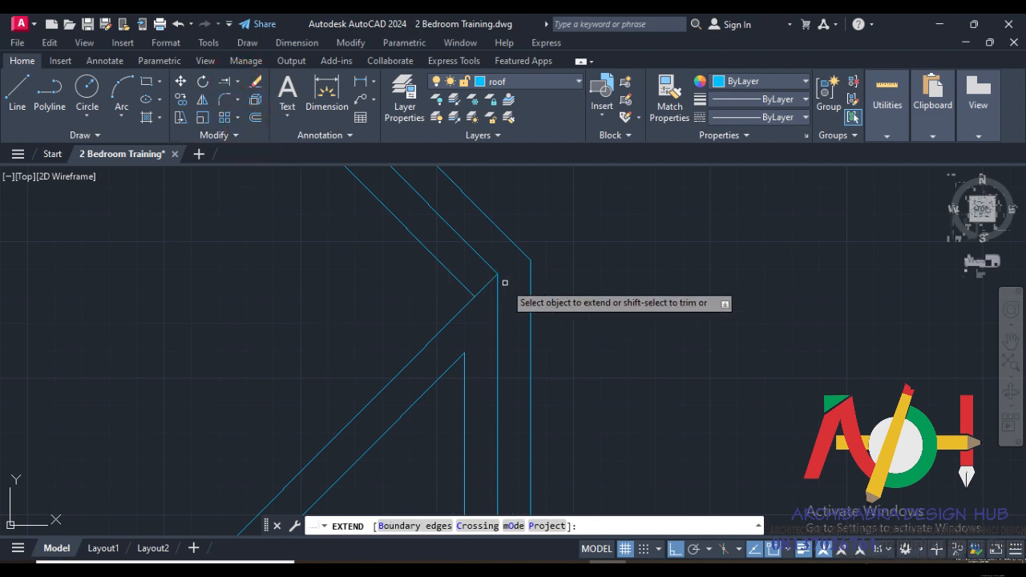
{"action": "left_click", "coordinate": [488, 282]}
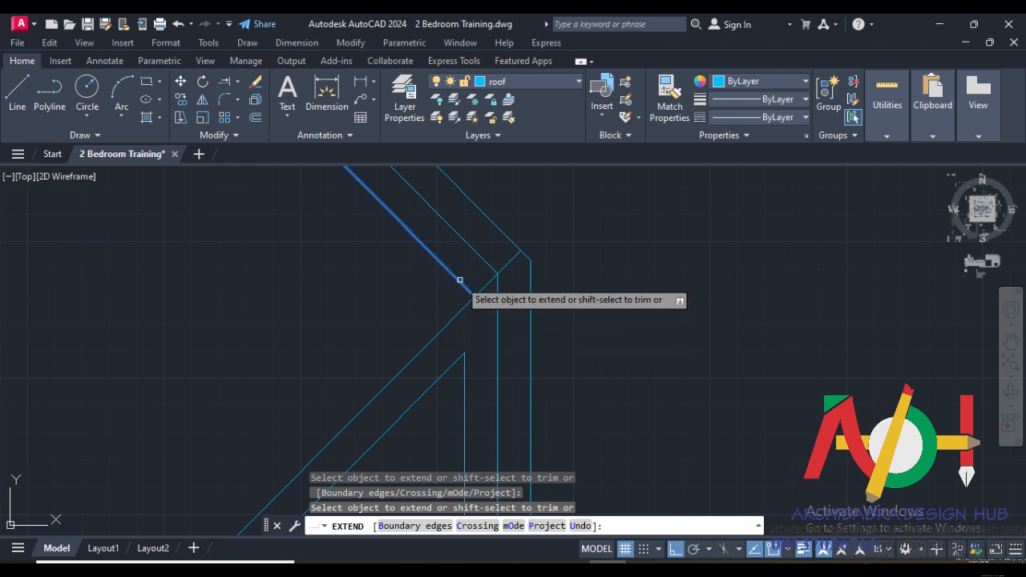
{"action": "left_click", "coordinate": [458, 282]}
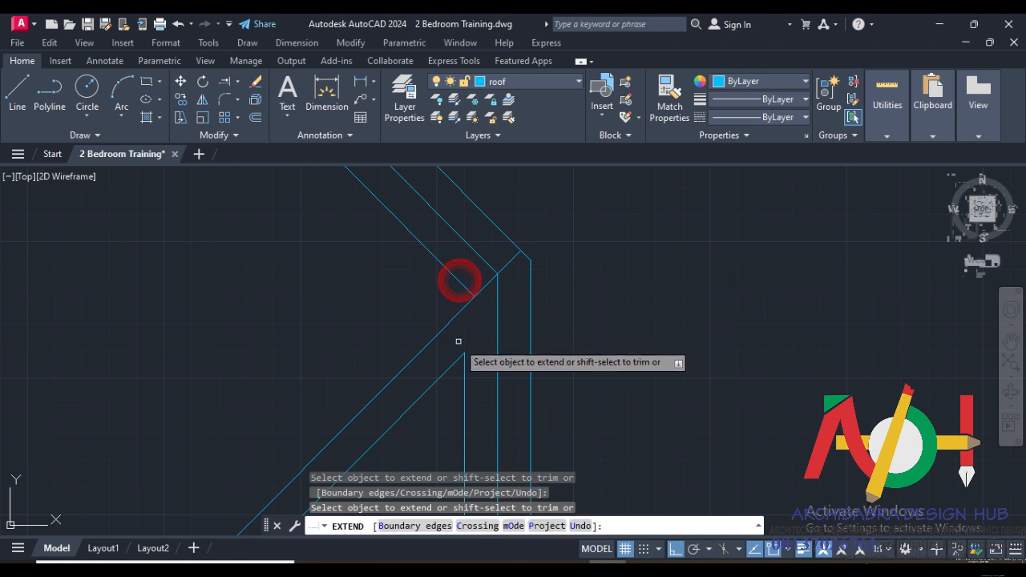
Step: Trim the valley line back to the short diagonal hip's inner offset at the upper end of the lower wing's ridge
{"action": "left_click", "coordinate": [236, 83]}
{"action": "left_click", "coordinate": [243, 116]}
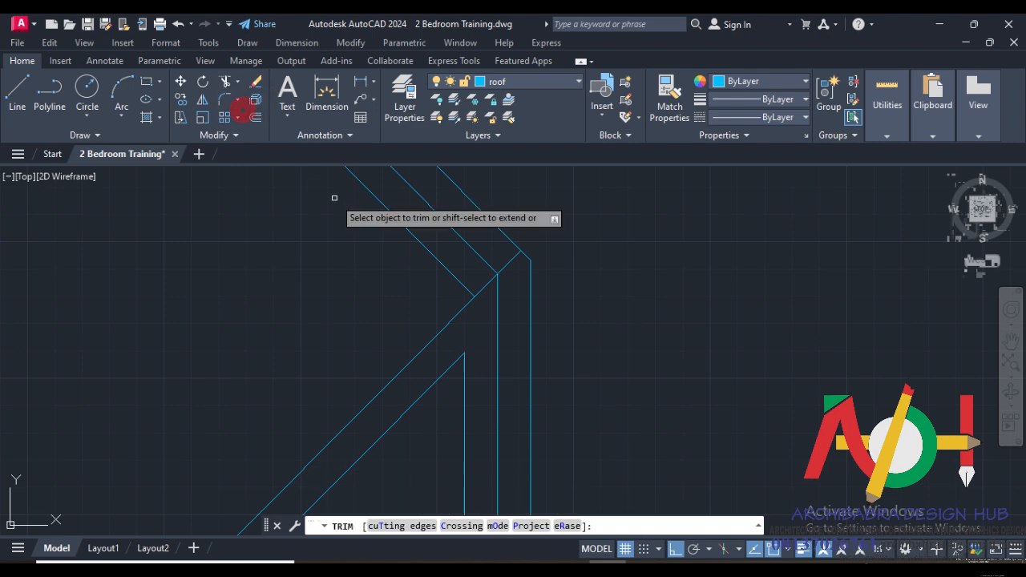
{"action": "left_click", "coordinate": [513, 261]}
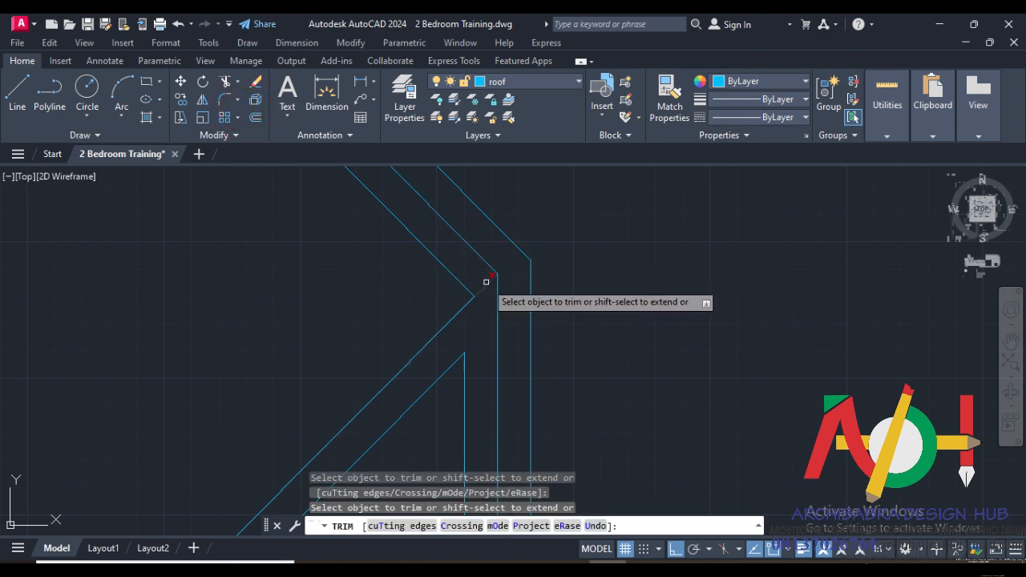
{"action": "left_click", "coordinate": [486, 283]}
Step: Trim the crossing hip offsets and the ridge offset overhangs at the upper end of the main roof's short vertical ridge
{"action": "scroll", "coordinate": [421, 420], "scroll_direction": "down", "scroll_amount": 3}
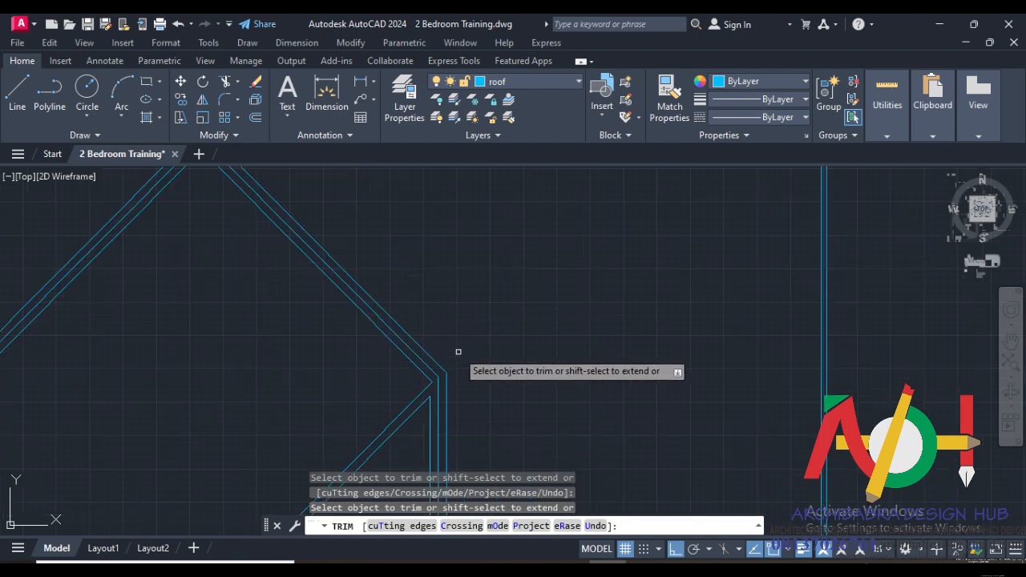
{"action": "scroll", "coordinate": [396, 251], "scroll_direction": "down", "scroll_amount": 2}
{"action": "scroll", "coordinate": [396, 352], "scroll_direction": "up", "scroll_amount": 5}
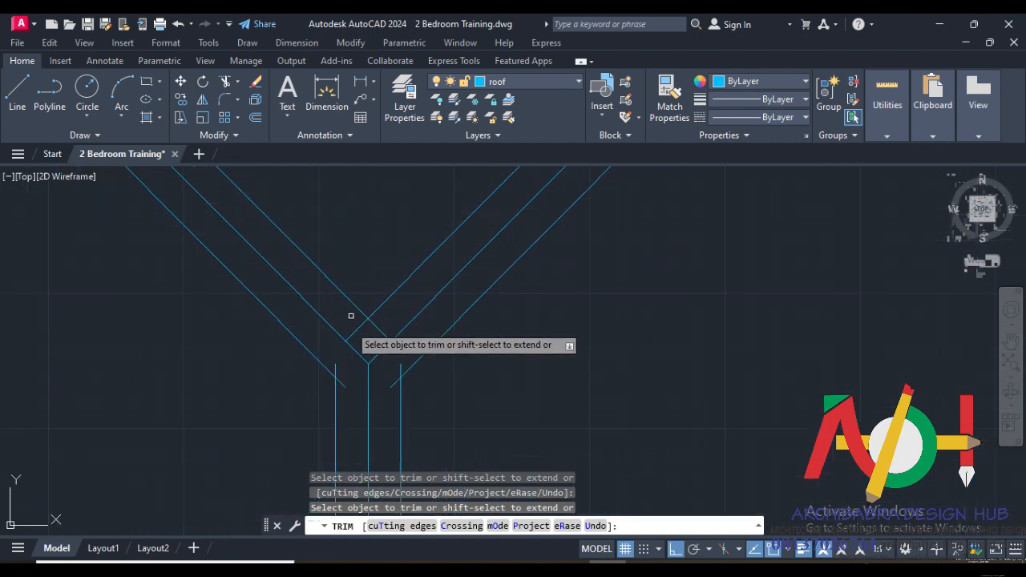
{"action": "left_click", "coordinate": [334, 368]}
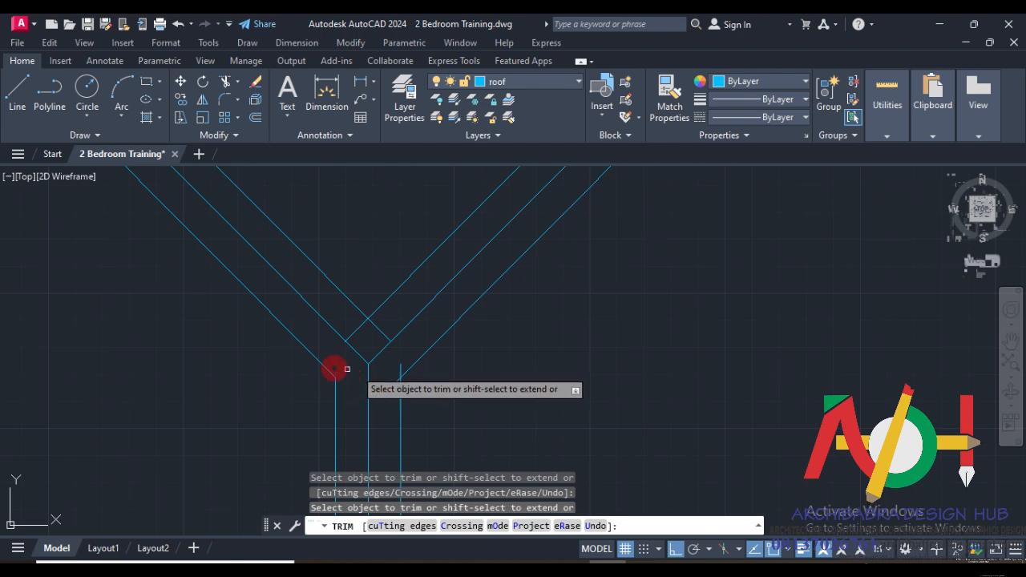
{"action": "left_click", "coordinate": [401, 367]}
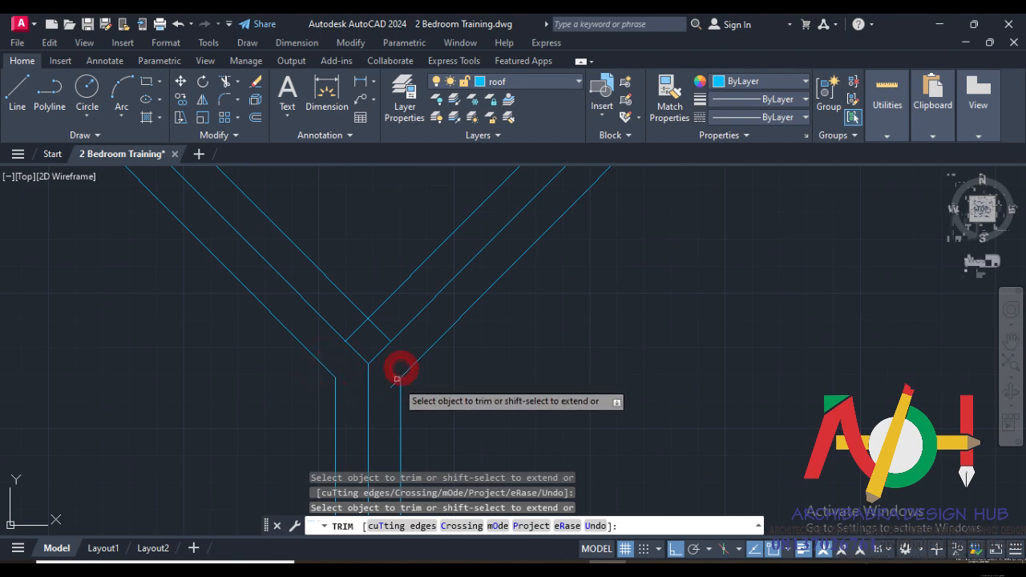
{"action": "left_click", "coordinate": [382, 328]}
Step: Examine the roof plan's outer corners, hips, valleys and ridge junctions for lines that still need trimming
{"action": "scroll", "coordinate": [365, 353], "scroll_direction": "down", "scroll_amount": 4}
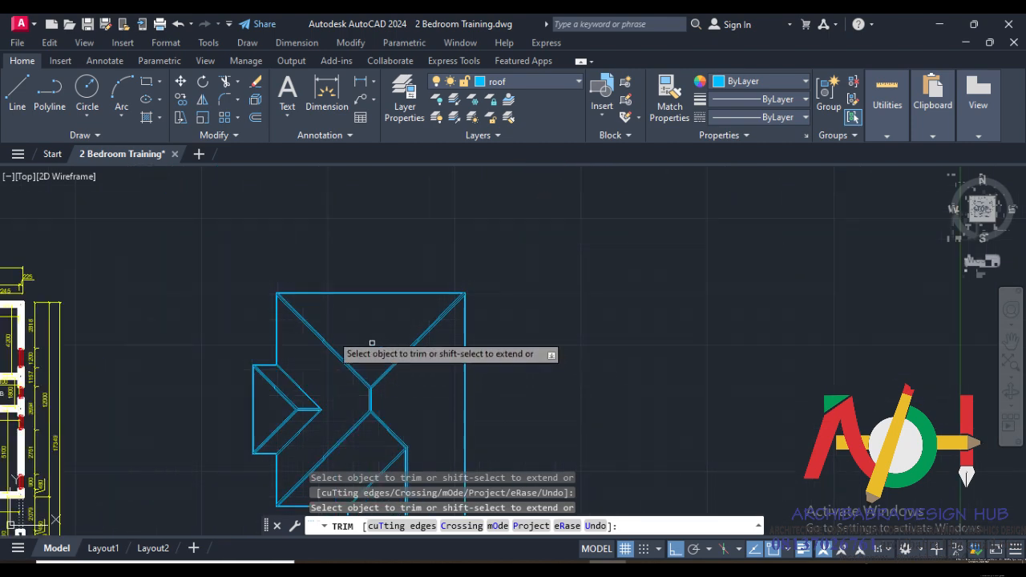
{"action": "scroll", "coordinate": [290, 280], "scroll_direction": "up", "scroll_amount": 2}
{"action": "scroll", "coordinate": [249, 284], "scroll_direction": "up", "scroll_amount": 2}
{"action": "scroll", "coordinate": [245, 287], "scroll_direction": "down", "scroll_amount": 3}
{"action": "scroll", "coordinate": [542, 301], "scroll_direction": "up", "scroll_amount": 2}
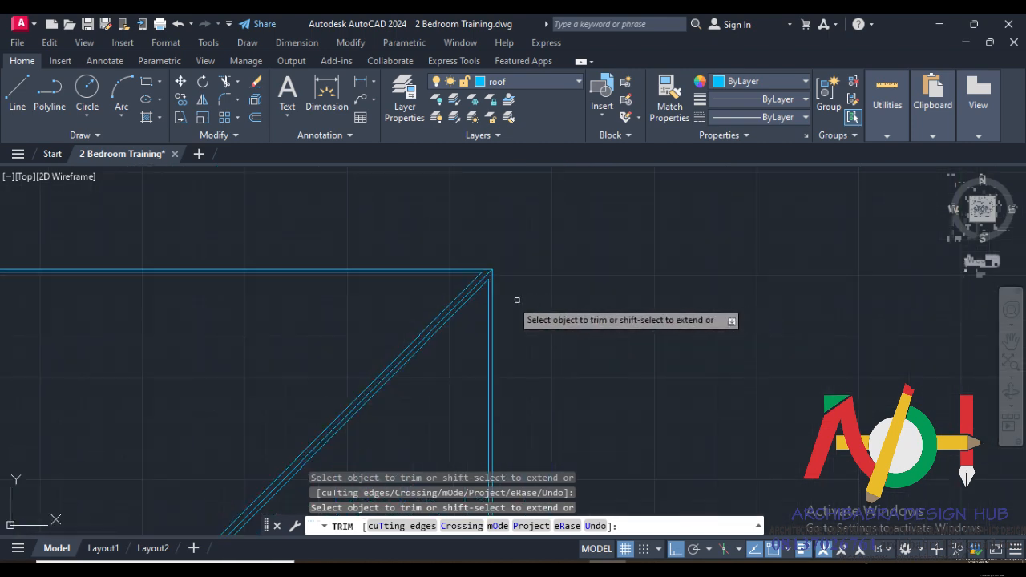
{"action": "scroll", "coordinate": [415, 264], "scroll_direction": "down", "scroll_amount": 3}
{"action": "scroll", "coordinate": [298, 360], "scroll_direction": "up", "scroll_amount": 3}
{"action": "scroll", "coordinate": [238, 307], "scroll_direction": "down", "scroll_amount": 1}
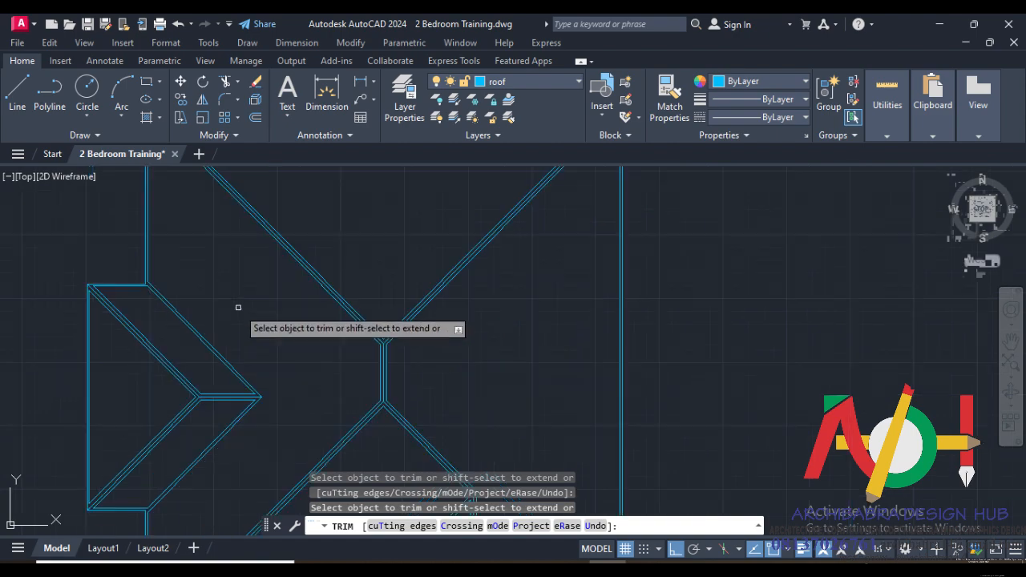
{"action": "scroll", "coordinate": [209, 393], "scroll_direction": "up", "scroll_amount": 1}
{"action": "scroll", "coordinate": [268, 259], "scroll_direction": "down", "scroll_amount": 2}
{"action": "scroll", "coordinate": [216, 366], "scroll_direction": "up", "scroll_amount": 2}
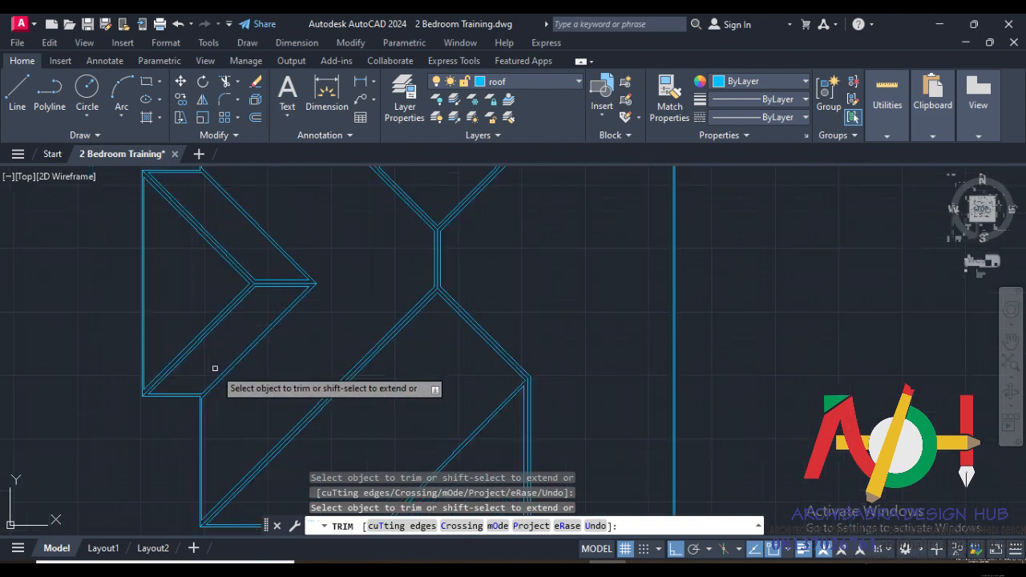
{"action": "scroll", "coordinate": [242, 299], "scroll_direction": "down", "scroll_amount": 1}
{"action": "scroll", "coordinate": [243, 337], "scroll_direction": "down", "scroll_amount": 2}
{"action": "scroll", "coordinate": [225, 408], "scroll_direction": "up", "scroll_amount": 3}
{"action": "scroll", "coordinate": [199, 318], "scroll_direction": "down", "scroll_amount": 2}
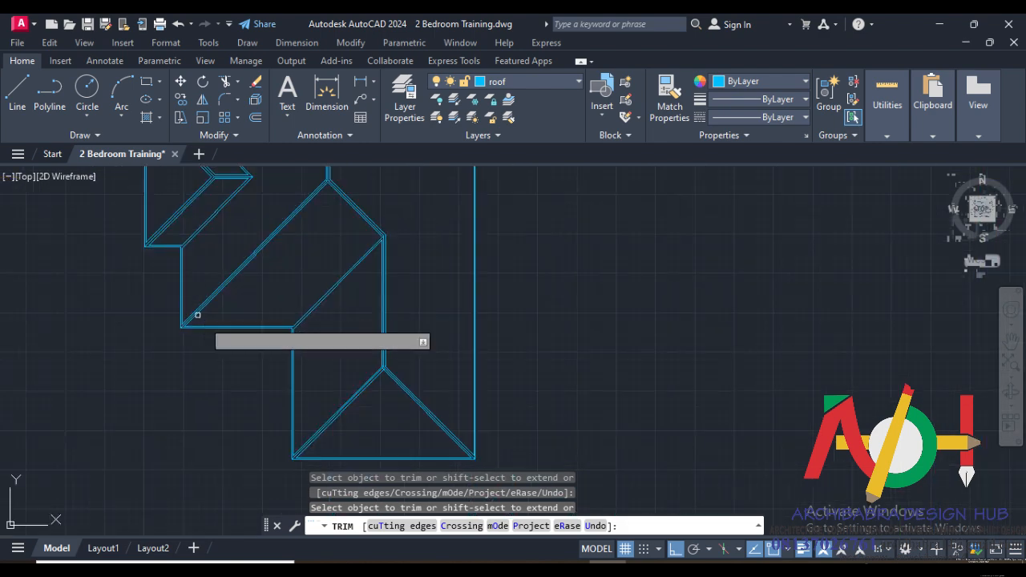
{"action": "scroll", "coordinate": [305, 368], "scroll_direction": "up", "scroll_amount": 2}
{"action": "scroll", "coordinate": [268, 232], "scroll_direction": "down", "scroll_amount": 2}
{"action": "scroll", "coordinate": [272, 328], "scroll_direction": "up", "scroll_amount": 2}
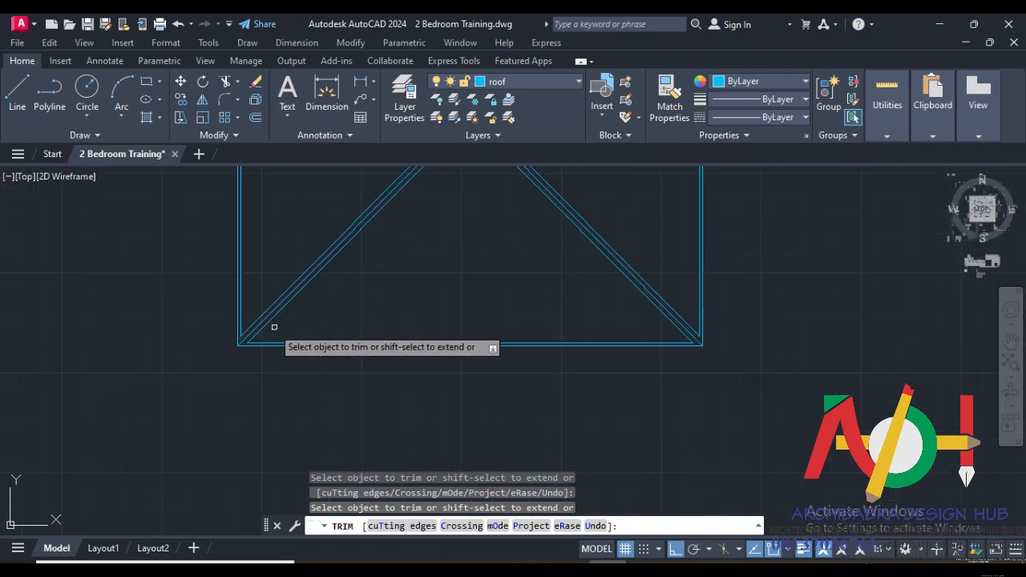
{"action": "scroll", "coordinate": [402, 333], "scroll_direction": "down", "scroll_amount": 2}
{"action": "scroll", "coordinate": [481, 353], "scroll_direction": "up", "scroll_amount": 3}
{"action": "scroll", "coordinate": [435, 406], "scroll_direction": "down", "scroll_amount": 3}
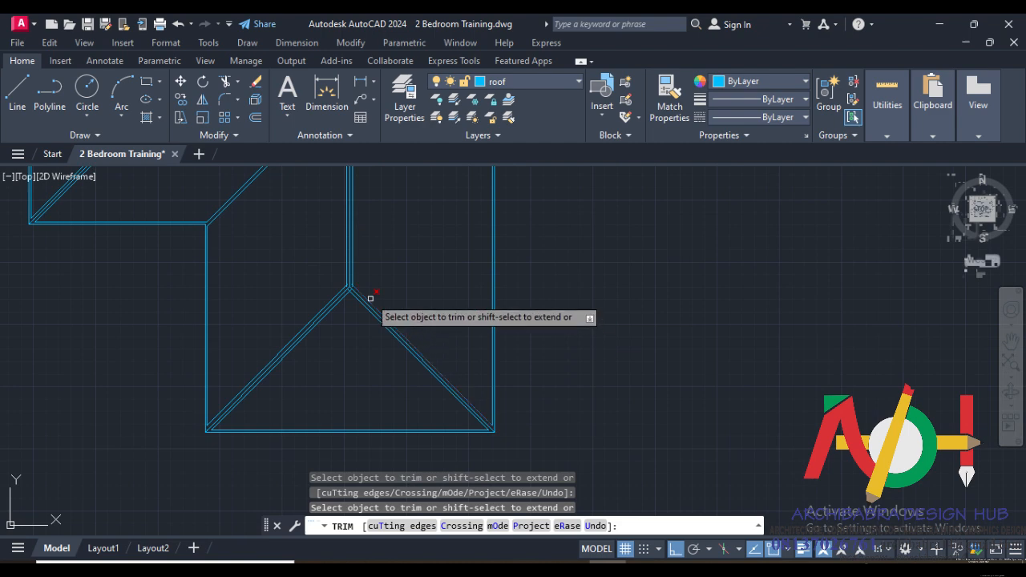
Step: Trim the crossing hip offsets and the ridge offset overhangs at the lower end of the lower wing's ridge, and end Trim
{"action": "scroll", "coordinate": [352, 289], "scroll_direction": "up", "scroll_amount": 2}
{"action": "scroll", "coordinate": [338, 300], "scroll_direction": "up", "scroll_amount": 2}
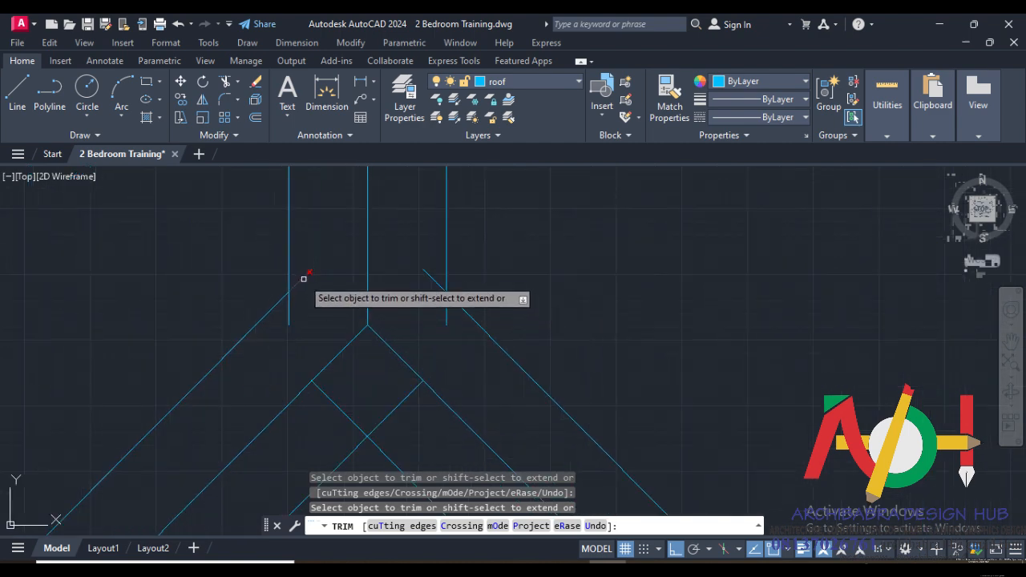
{"action": "scroll", "coordinate": [330, 340], "scroll_direction": "down", "scroll_amount": 3}
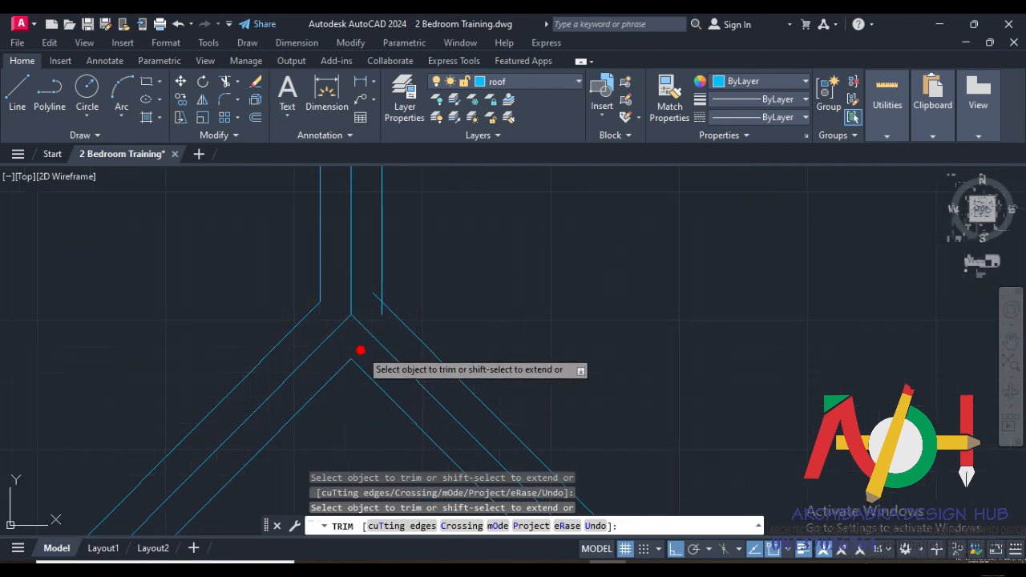
{"action": "scroll", "coordinate": [381, 299], "scroll_direction": "up", "scroll_amount": 3}
{"action": "left_click", "coordinate": [371, 284]}
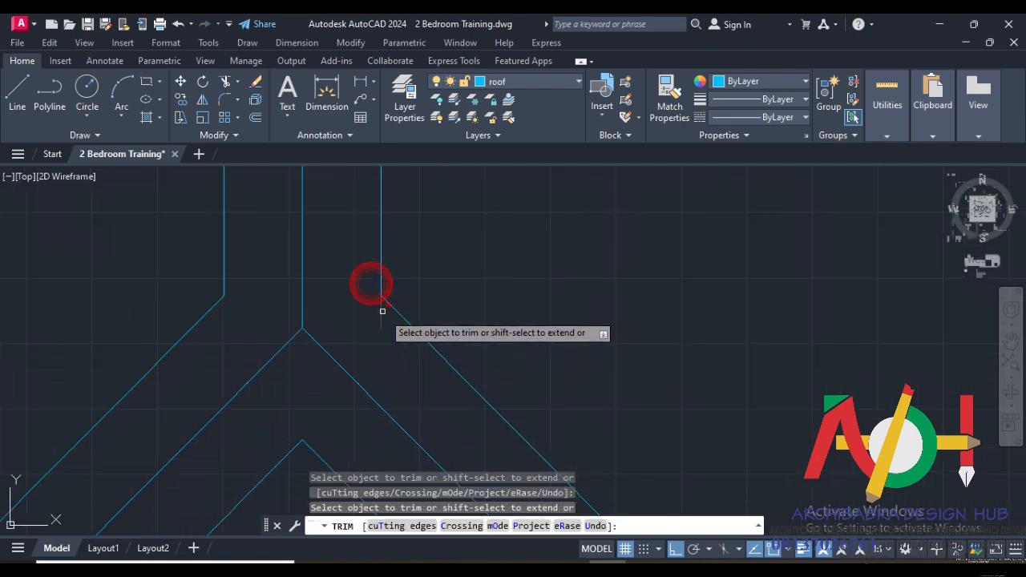
{"action": "left_click_drag", "start_coordinate": [384, 313], "coordinate": [373, 313]}
{"action": "scroll", "coordinate": [397, 387], "scroll_direction": "down", "scroll_amount": 5}
{"action": "mouse_move", "coordinate": [390, 317]}
{"action": "middle_mouse_down"}
{"action": "mouse_move", "coordinate": [387, 513]}
{"action": "mouse_move", "coordinate": [375, 473]}
{"action": "middle_mouse_up"}
{"action": "scroll", "coordinate": [374, 341], "scroll_direction": "down", "scroll_amount": 5}
{"action": "scroll", "coordinate": [377, 232], "scroll_direction": "down", "scroll_amount": 3}
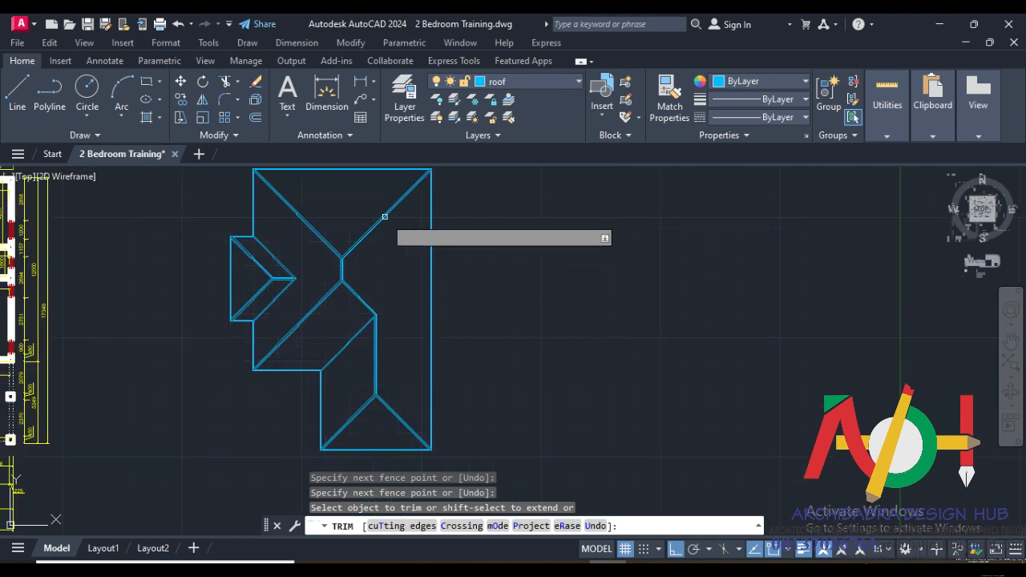
{"action": "scroll", "coordinate": [348, 281], "scroll_direction": "up", "scroll_amount": 3}
{"action": "right_click", "coordinate": [356, 286]}
{"action": "left_click", "coordinate": [366, 296]}
Step: Draw a short vertical line in the empty space east of the roof plan, level with the main roof's short ridge
{"action": "scroll", "coordinate": [354, 319], "scroll_direction": "down", "scroll_amount": 5}
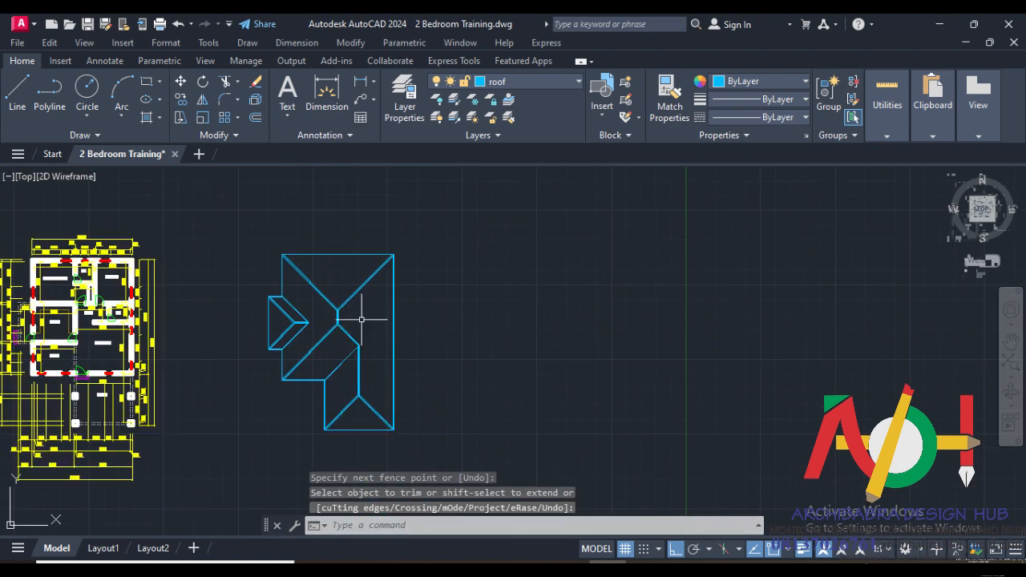
{"action": "scroll", "coordinate": [358, 316], "scroll_direction": "up", "scroll_amount": 3}
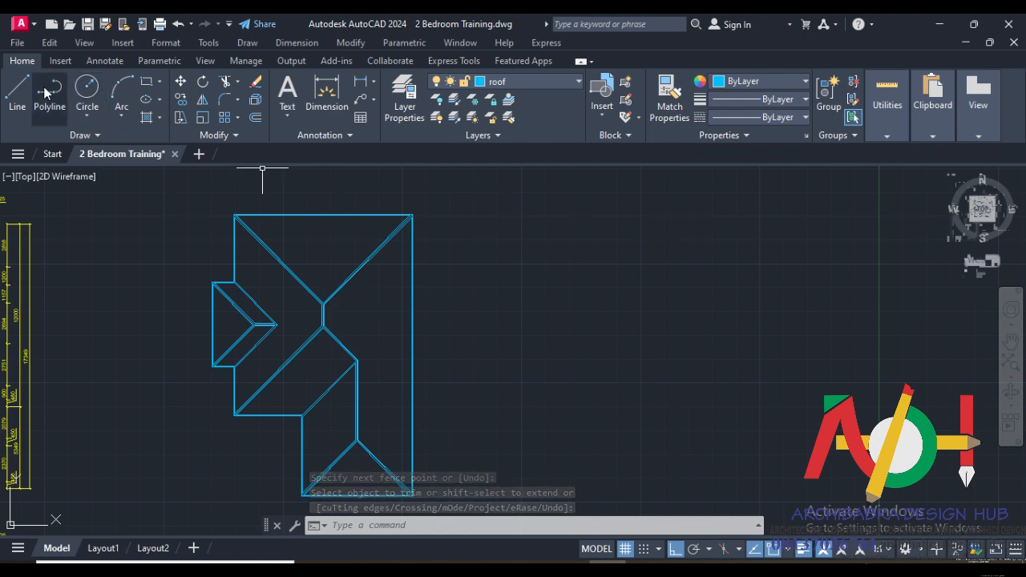
{"action": "left_click", "coordinate": [16, 92]}
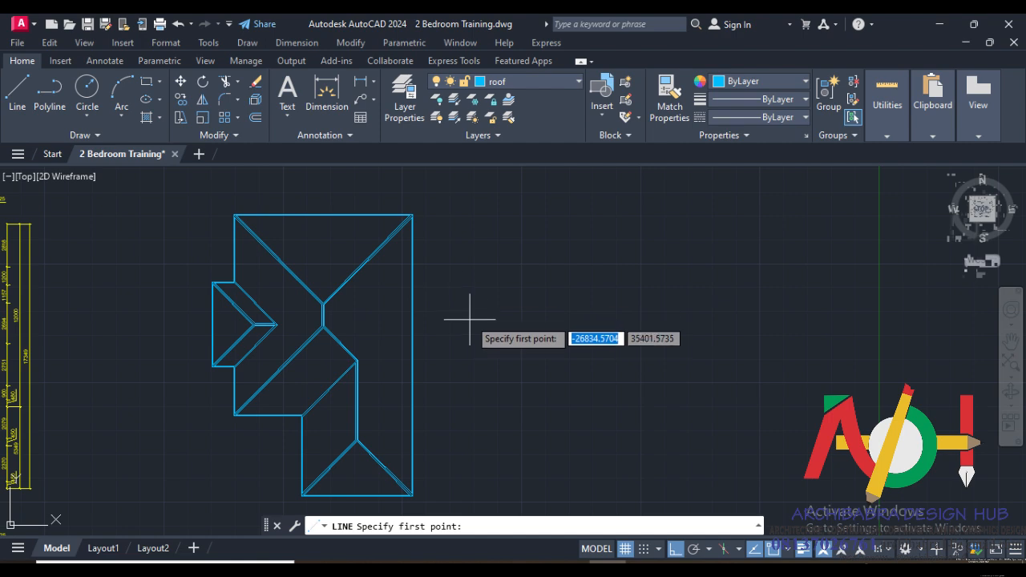
{"action": "left_click", "coordinate": [481, 312]}
{"action": "scroll", "coordinate": [489, 330], "scroll_direction": "up", "scroll_amount": 2}
{"action": "scroll", "coordinate": [485, 321], "scroll_direction": "up", "scroll_amount": 2}
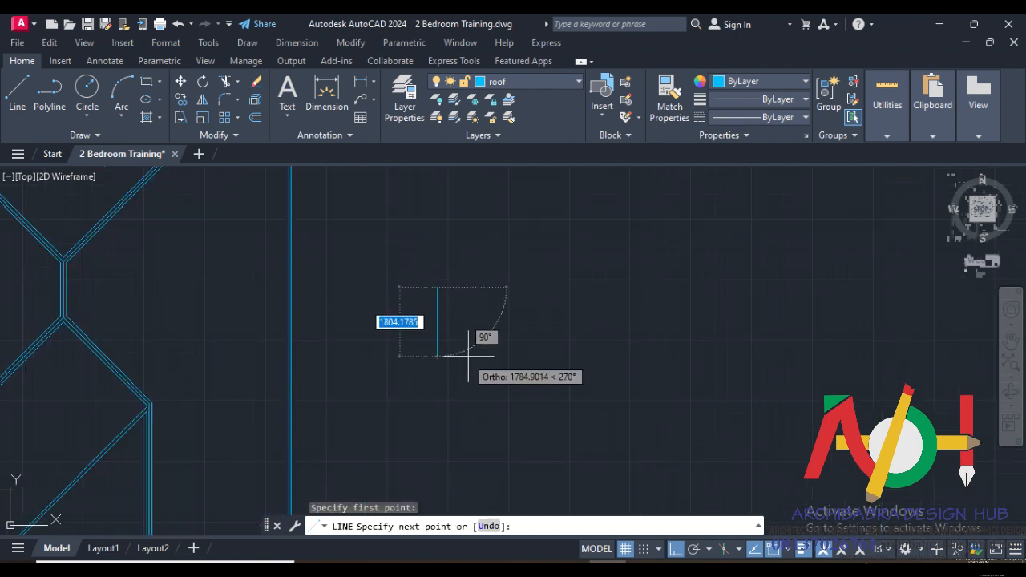
{"action": "left_click", "coordinate": [451, 338]}
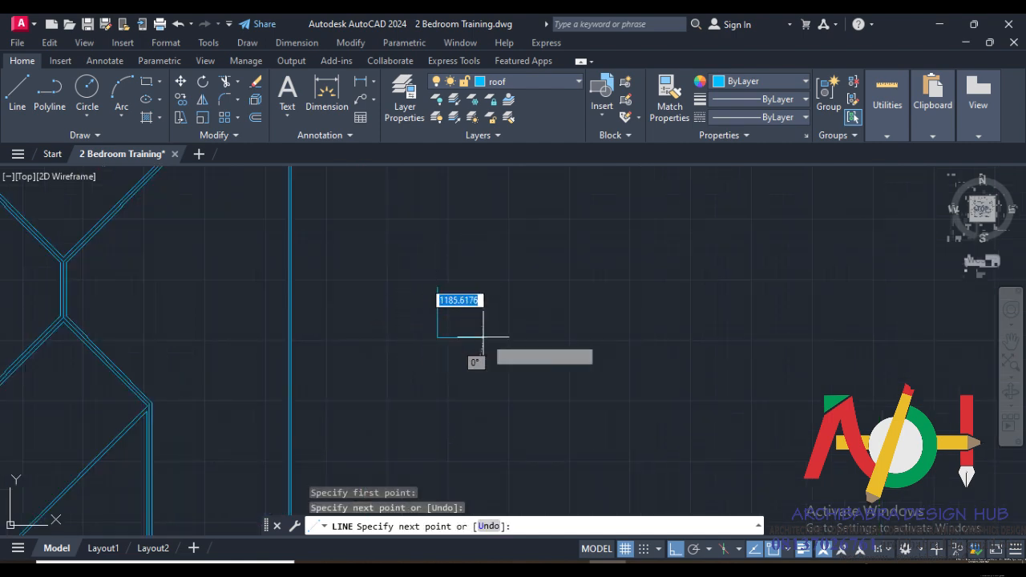
Step: Draw a horizontal line about 1380 units long eastward from the midpoint of the short vertical line
{"action": "left_click", "coordinate": [20, 91]}
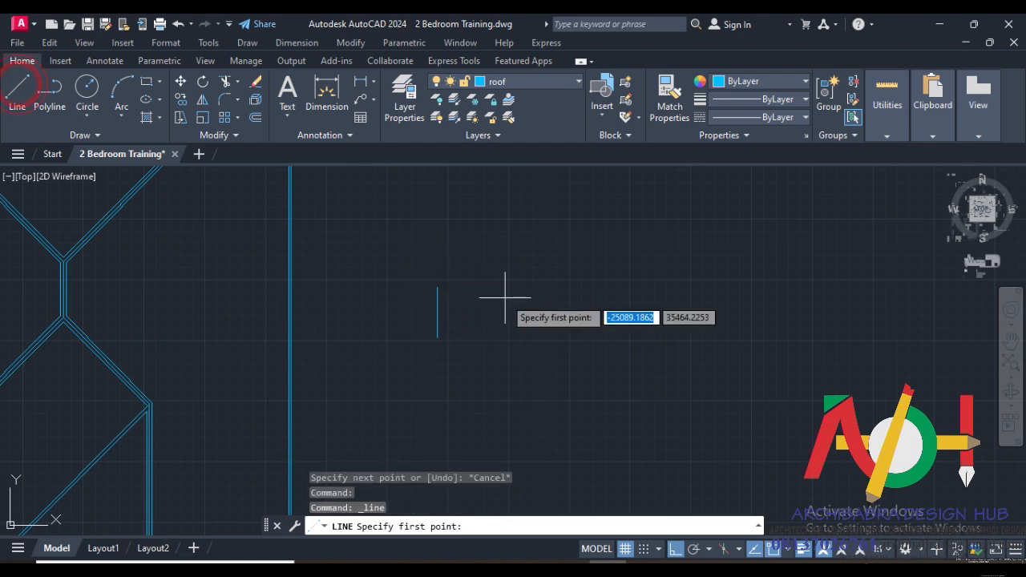
{"action": "left_click", "coordinate": [437, 314]}
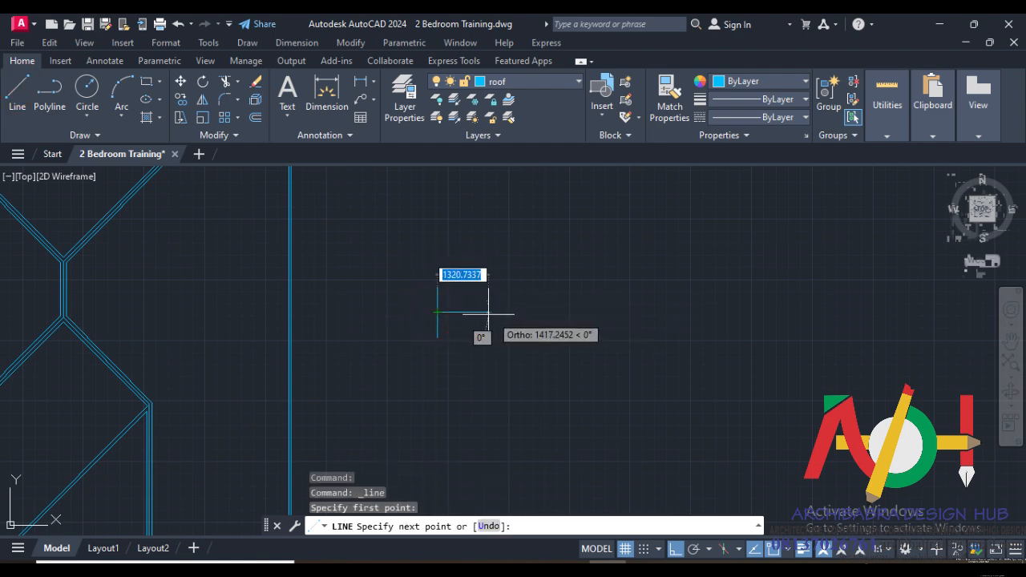
{"action": "left_click", "coordinate": [490, 312]}
{"action": "right_click", "coordinate": [491, 312]}
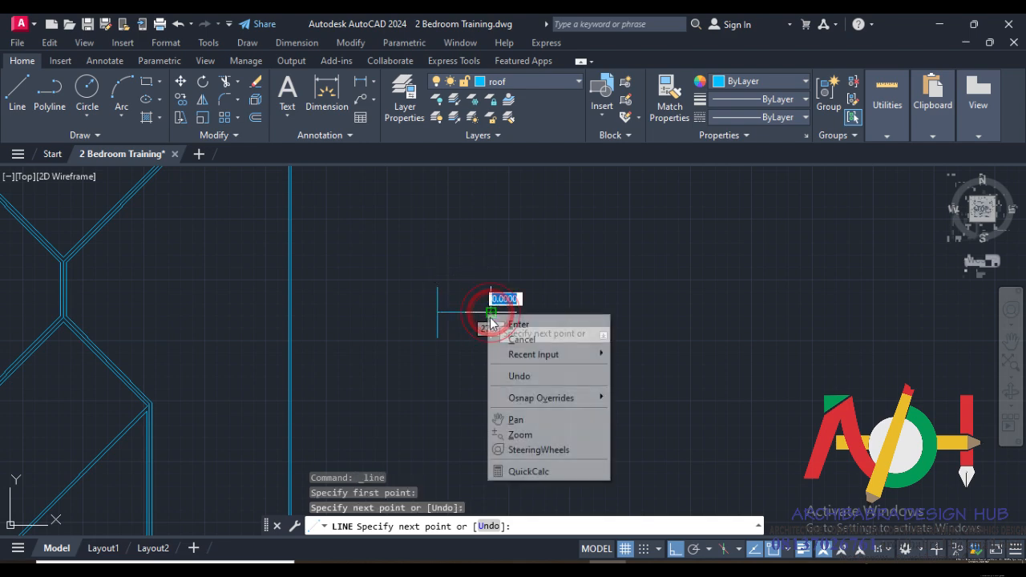
{"action": "left_click", "coordinate": [500, 323]}
Step: Draw a sloping line from the vertical line's upper end to the free end of the horizontal line
{"action": "left_click", "coordinate": [21, 105]}
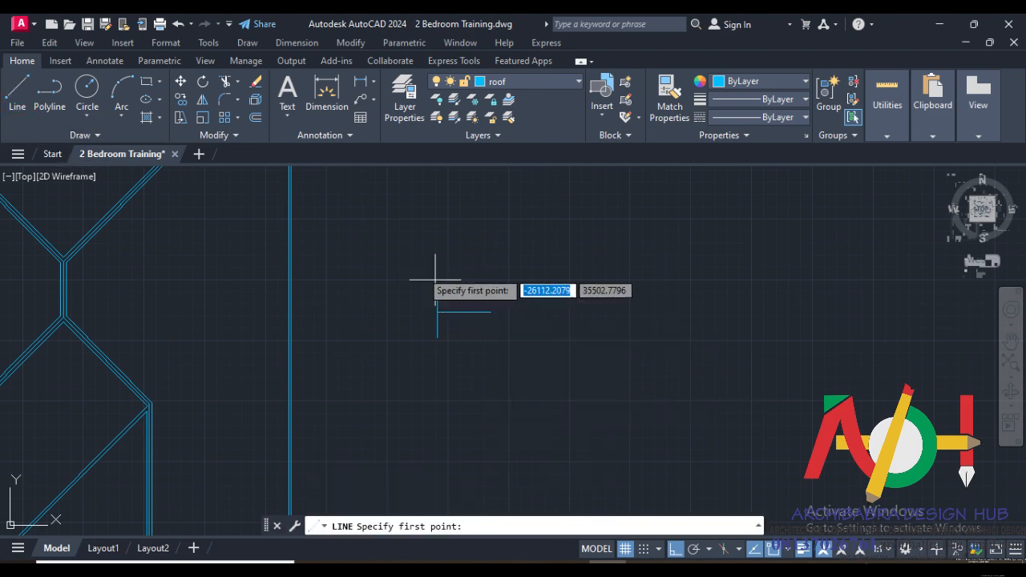
{"action": "left_click", "coordinate": [437, 287]}
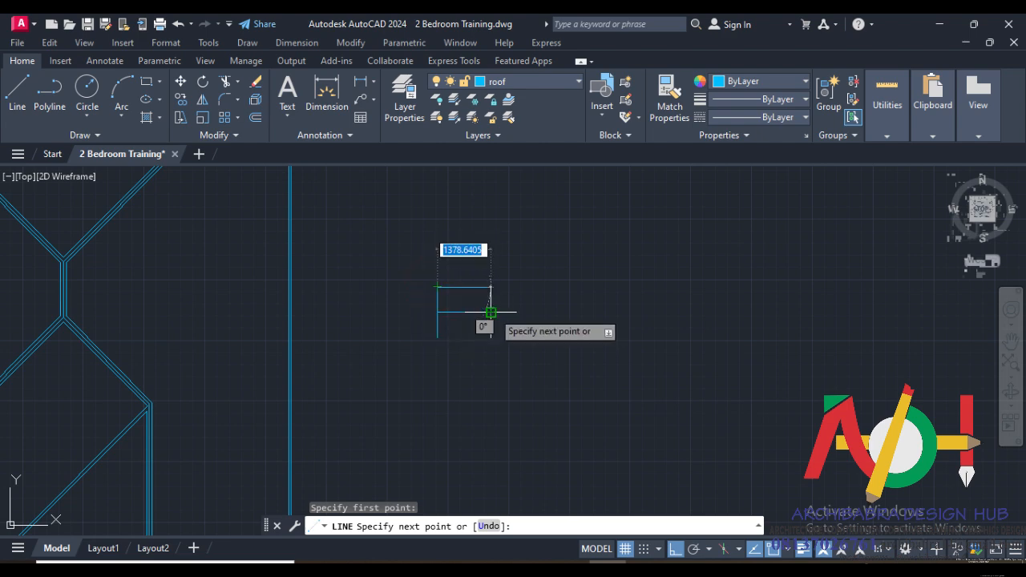
{"action": "left_click", "coordinate": [489, 311]}
{"action": "right_click", "coordinate": [523, 300]}
{"action": "left_click", "coordinate": [529, 310]}
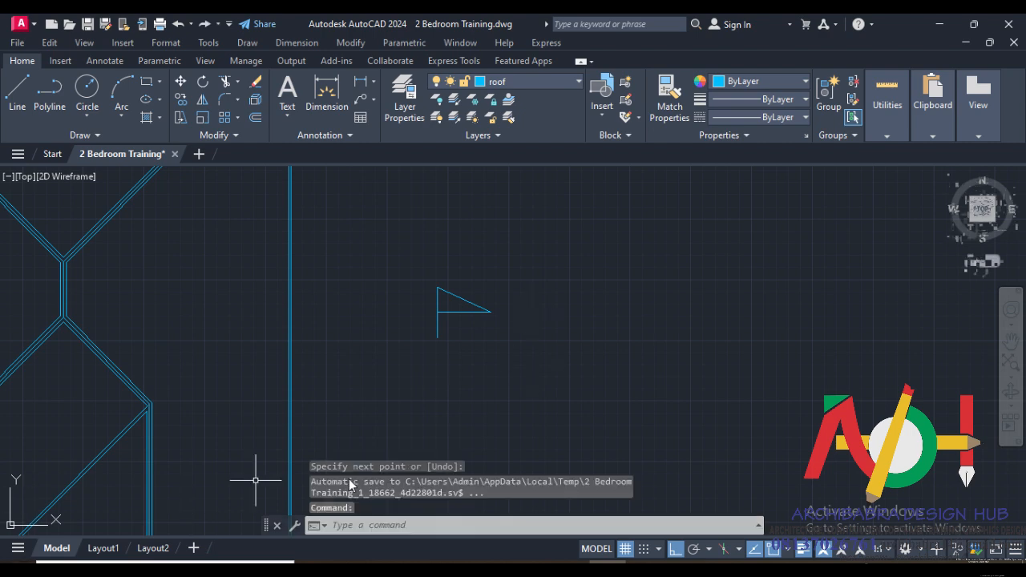
Step: Mirror the sloping line about the horizontal line, keeping the source, to close the triangle
{"action": "left_click", "coordinate": [464, 297]}
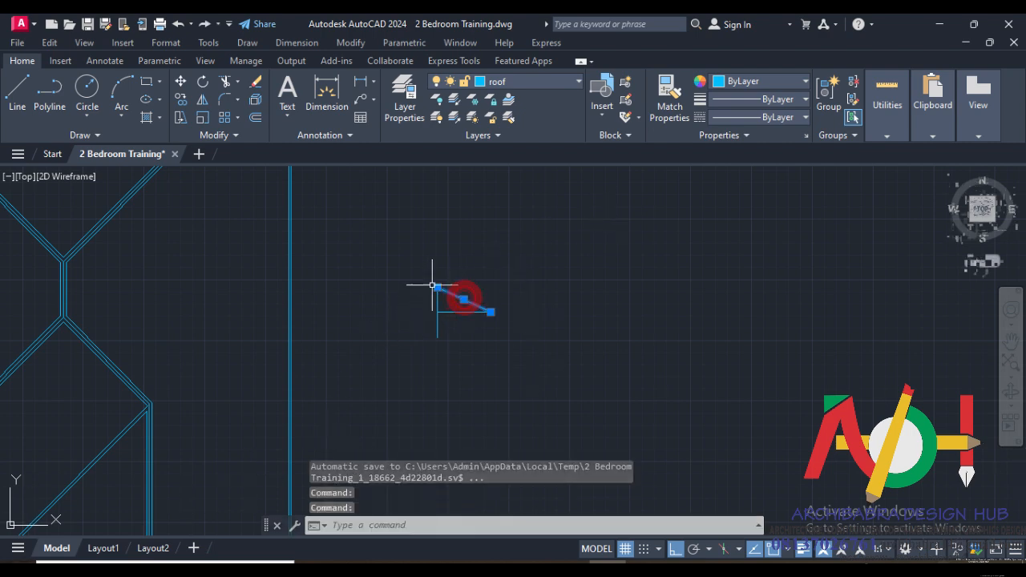
{"action": "left_click", "coordinate": [202, 100]}
{"action": "left_click", "coordinate": [437, 311]}
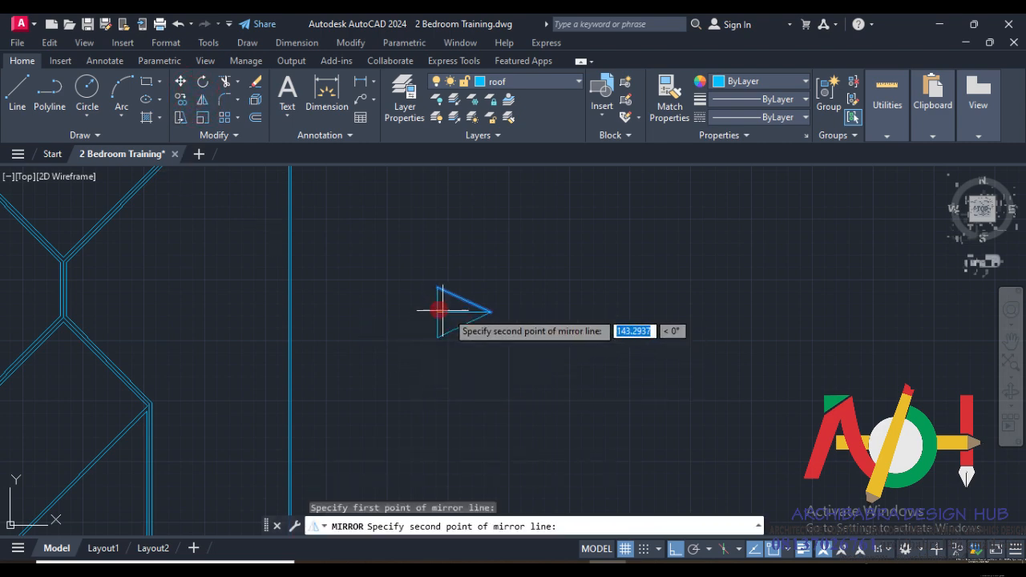
{"action": "left_click", "coordinate": [494, 314]}
{"action": "right_click", "coordinate": [502, 319]}
{"action": "left_click", "coordinate": [521, 324]}
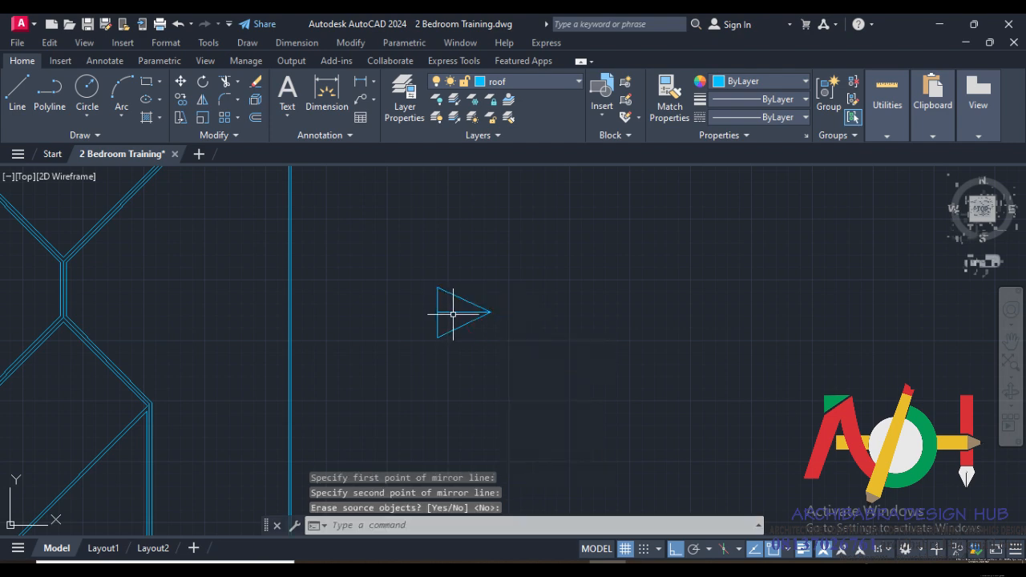
Step: Erase the horizontal centre line inside the triangle
{"action": "left_click", "coordinate": [451, 296]}
{"action": "right_click", "coordinate": [449, 301]}
{"action": "left_click", "coordinate": [490, 290]}
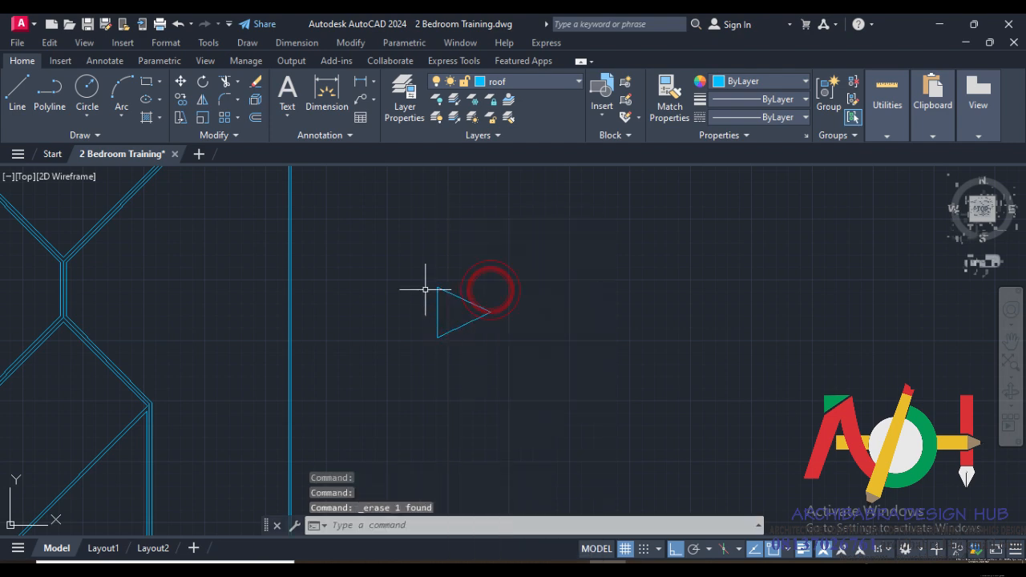
Step: Combine the triangle's three lines into one group
{"action": "left_click", "coordinate": [412, 245]}
{"action": "left_click", "coordinate": [539, 392]}
{"action": "right_click", "coordinate": [481, 313]}
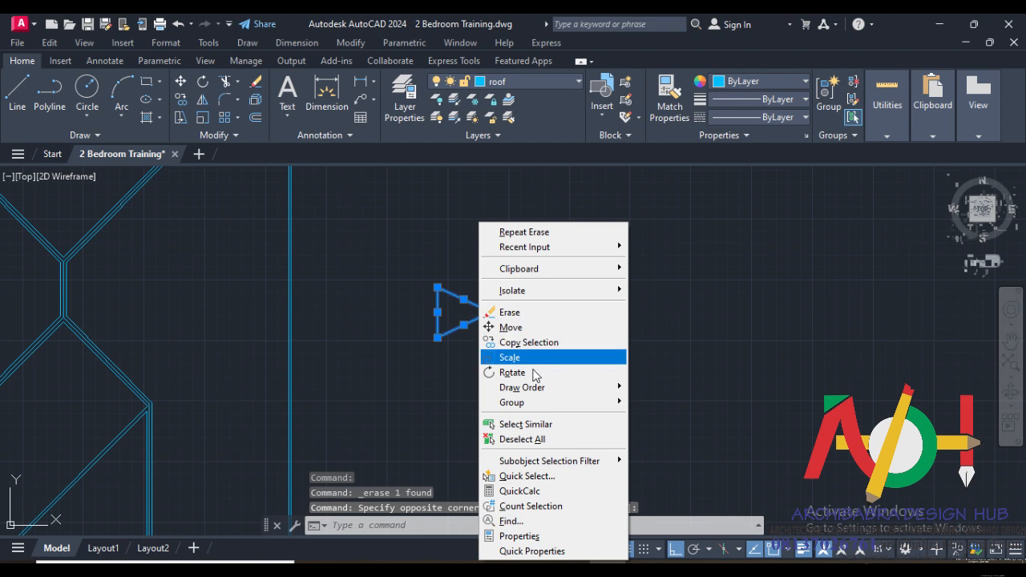
{"action": "mouse_move", "coordinate": [545, 403]}
{"action": "left_click", "coordinate": [664, 401]}
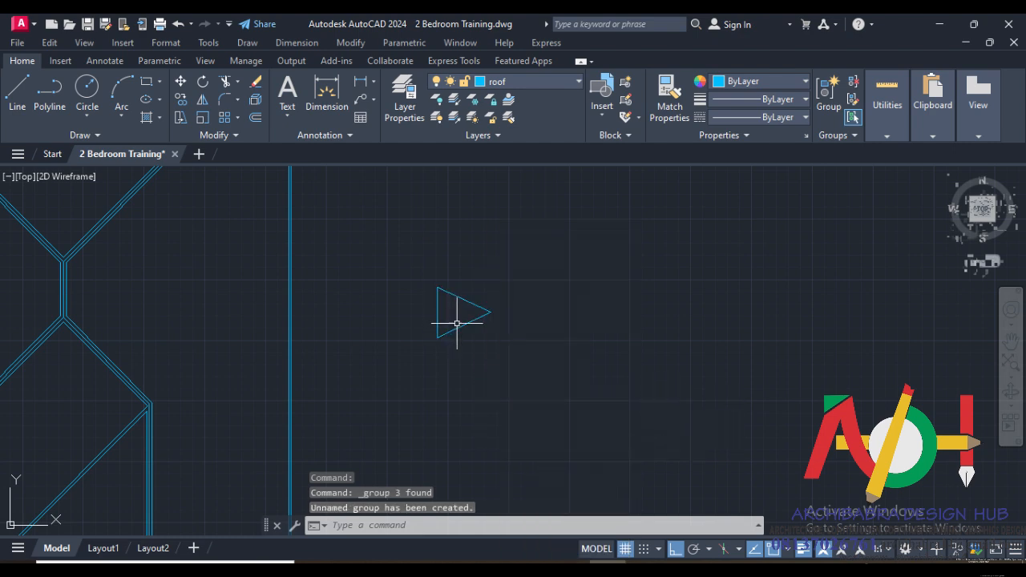
Step: Move the triangle group horizontally from its vertical side's midpoint onto the main roof's east slope, level with the short vertical ridge
{"action": "left_click", "coordinate": [457, 323]}
{"action": "scroll", "coordinate": [464, 345], "scroll_direction": "down", "scroll_amount": 5}
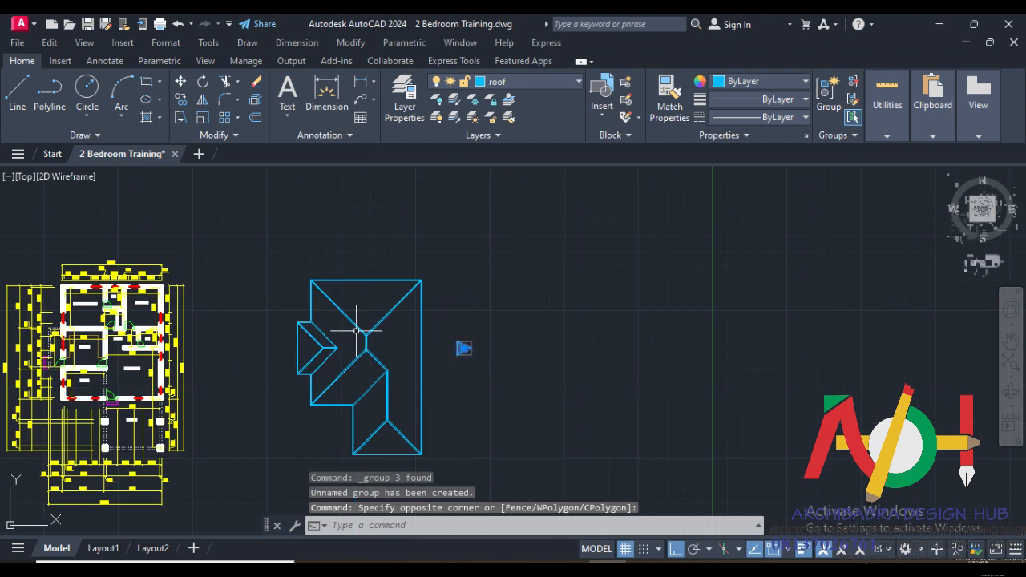
{"action": "left_click", "coordinate": [180, 81]}
{"action": "scroll", "coordinate": [417, 332], "scroll_direction": "up", "scroll_amount": 4}
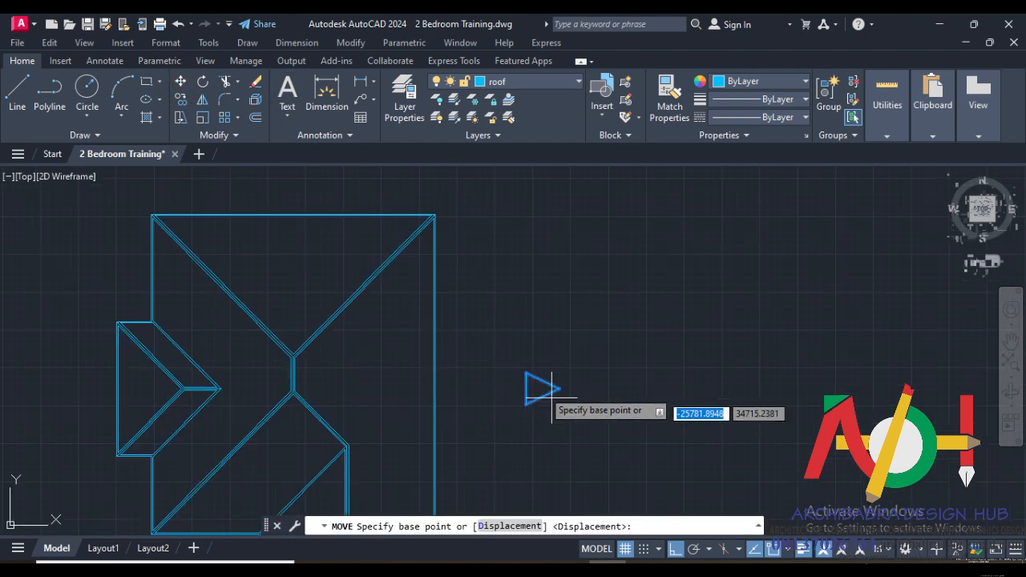
{"action": "left_click", "coordinate": [526, 388]}
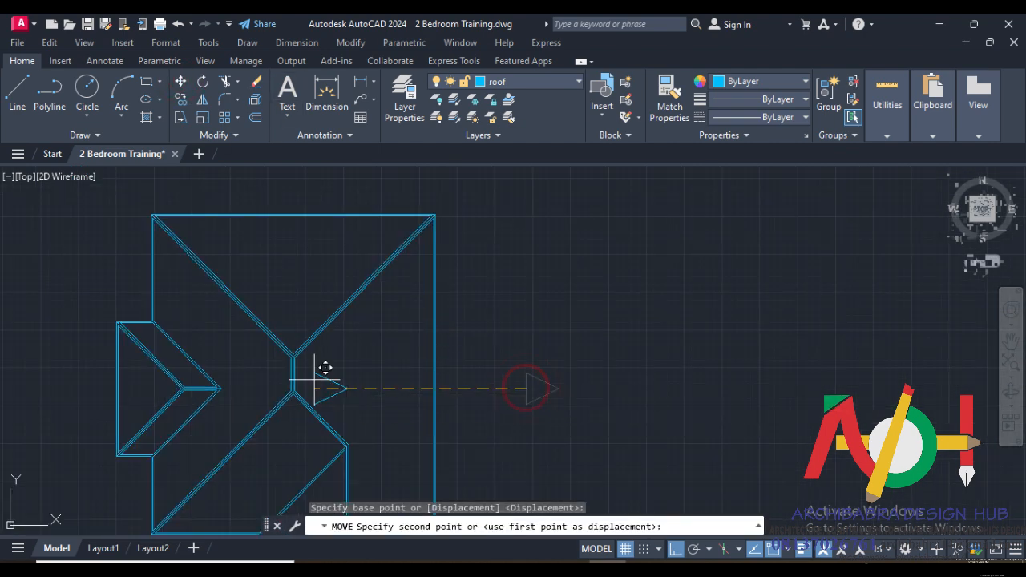
{"action": "left_click", "coordinate": [366, 388]}
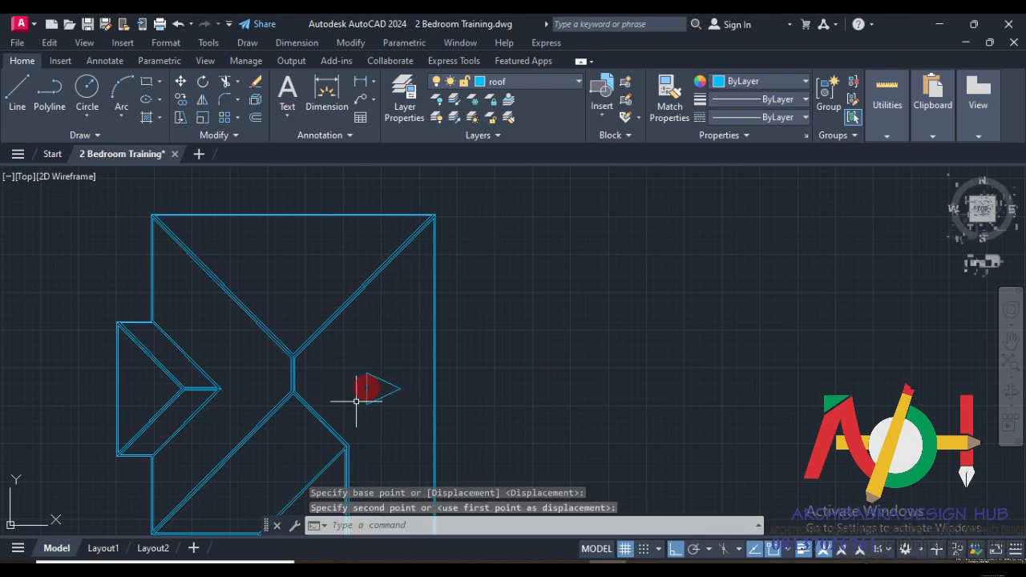
Step: Mirror the triangle group about a vertical axis through the midpoint of the main roof's upper eave, keeping the source
{"action": "left_click", "coordinate": [378, 367]}
{"action": "left_click", "coordinate": [370, 411]}
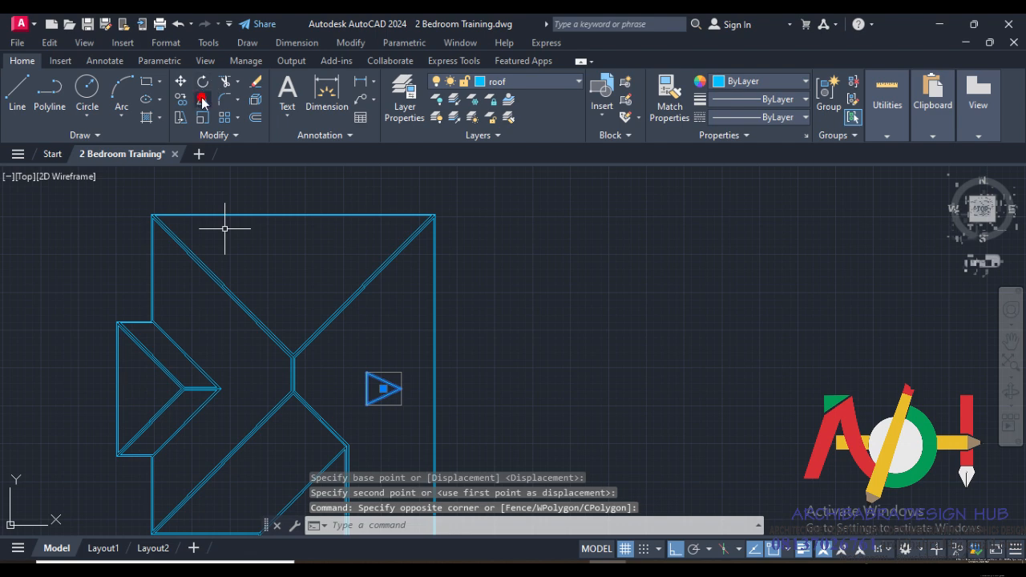
{"action": "left_click", "coordinate": [202, 101]}
{"action": "left_click", "coordinate": [295, 214]}
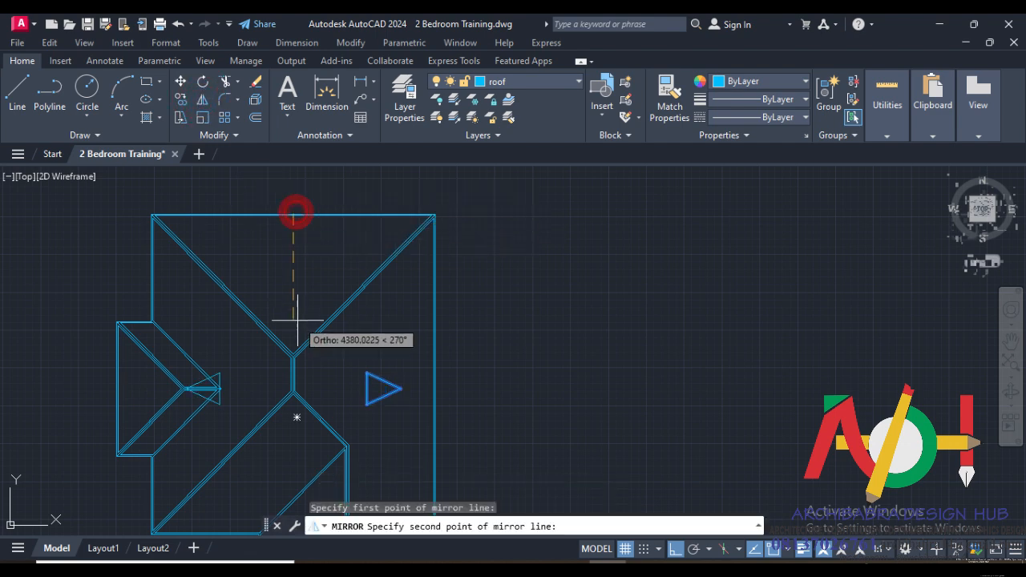
{"action": "left_click", "coordinate": [301, 323]}
{"action": "left_click", "coordinate": [334, 377]}
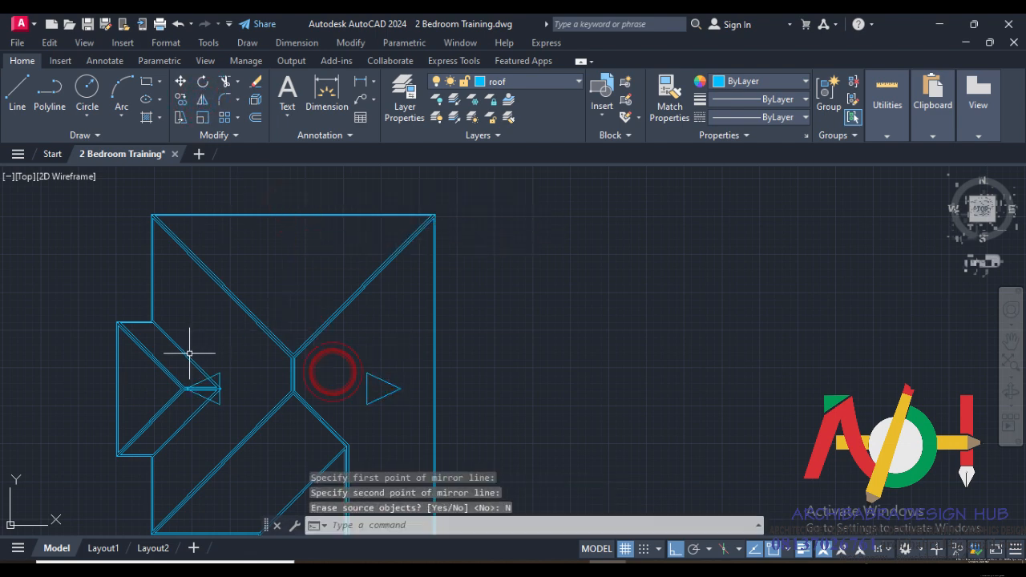
Step: Move the mirrored triangle horizontally off the small side wing's ridge into the gap before the main roof's short ridge
{"action": "scroll", "coordinate": [194, 370], "scroll_direction": "up", "scroll_amount": 2}
{"action": "left_click", "coordinate": [208, 388]}
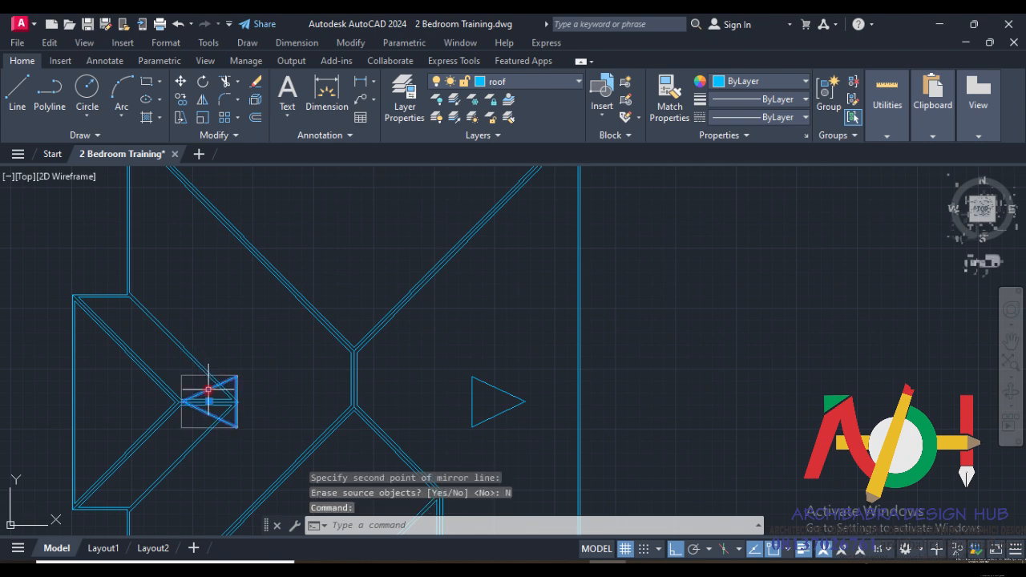
{"action": "left_click", "coordinate": [182, 82]}
{"action": "left_click", "coordinate": [300, 217]}
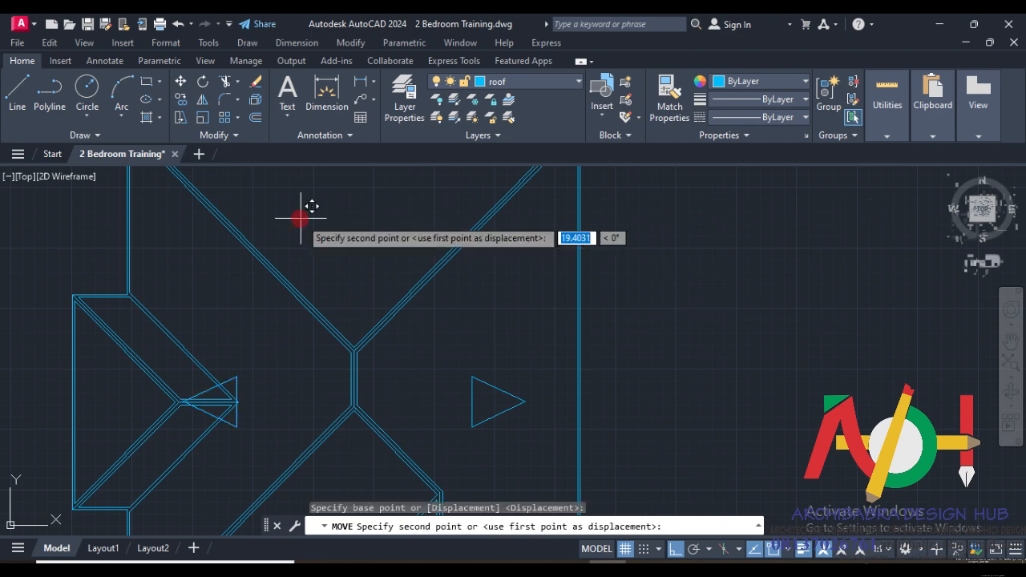
{"action": "left_click", "coordinate": [383, 216]}
Step: Scale the triangle on the main roof's east slope by a factor of 0.6 about its tip
{"action": "scroll", "coordinate": [348, 241], "scroll_direction": "down", "scroll_amount": 4}
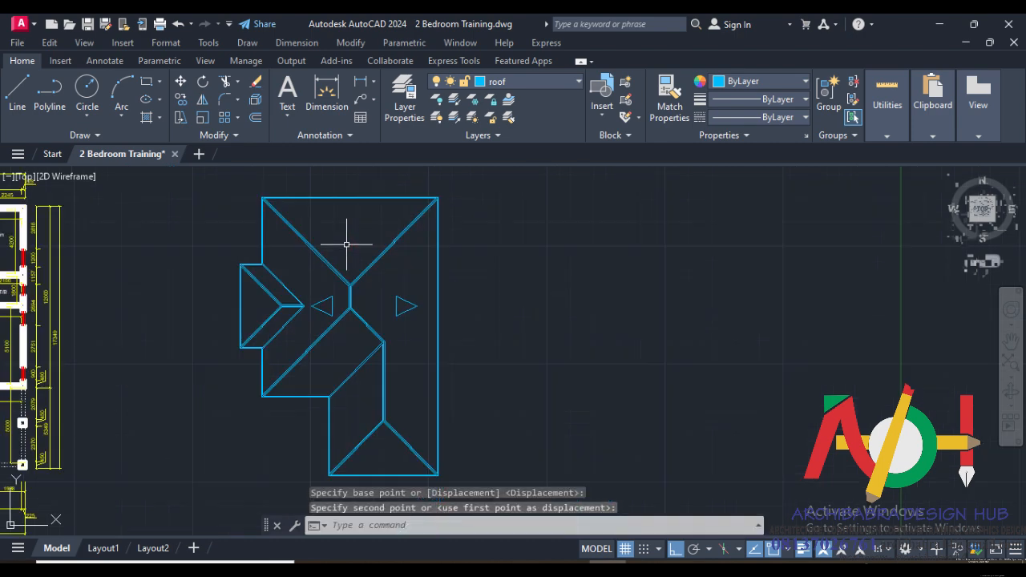
{"action": "scroll", "coordinate": [318, 344], "scroll_direction": "up", "scroll_amount": 4}
{"action": "middle_click_drag", "start_coordinate": [358, 272], "coordinate": [366, 378]}
{"action": "scroll", "coordinate": [359, 373], "scroll_direction": "down", "scroll_amount": 3}
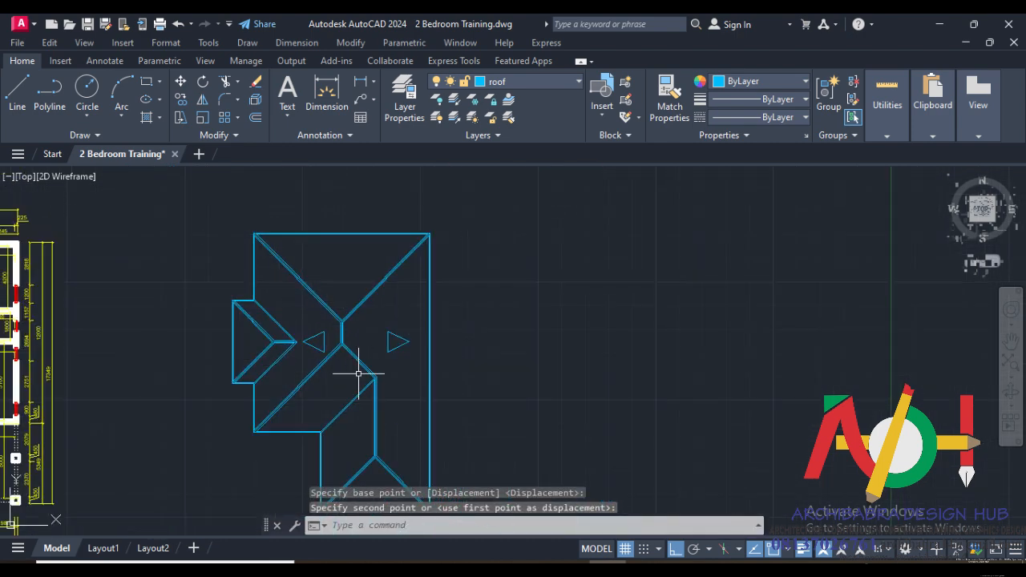
{"action": "scroll", "coordinate": [328, 386], "scroll_direction": "up", "scroll_amount": 2}
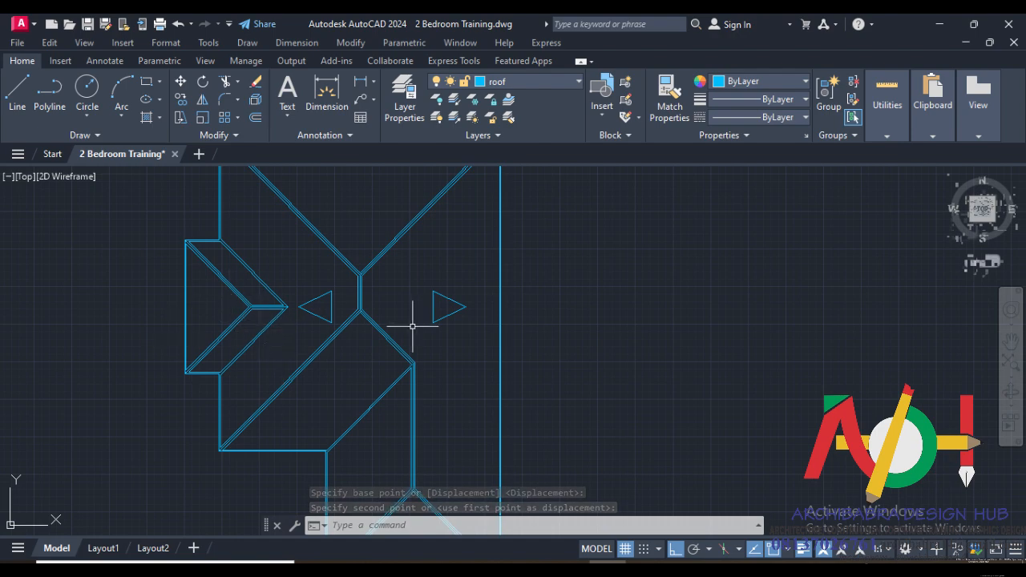
{"action": "scroll", "coordinate": [424, 317], "scroll_direction": "up", "scroll_amount": 2}
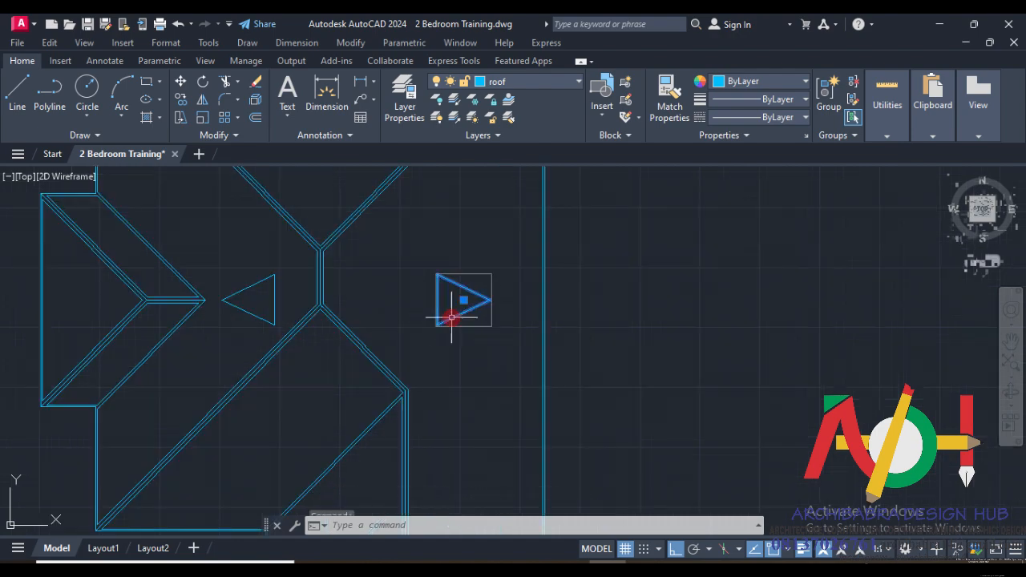
{"action": "left_click", "coordinate": [203, 119]}
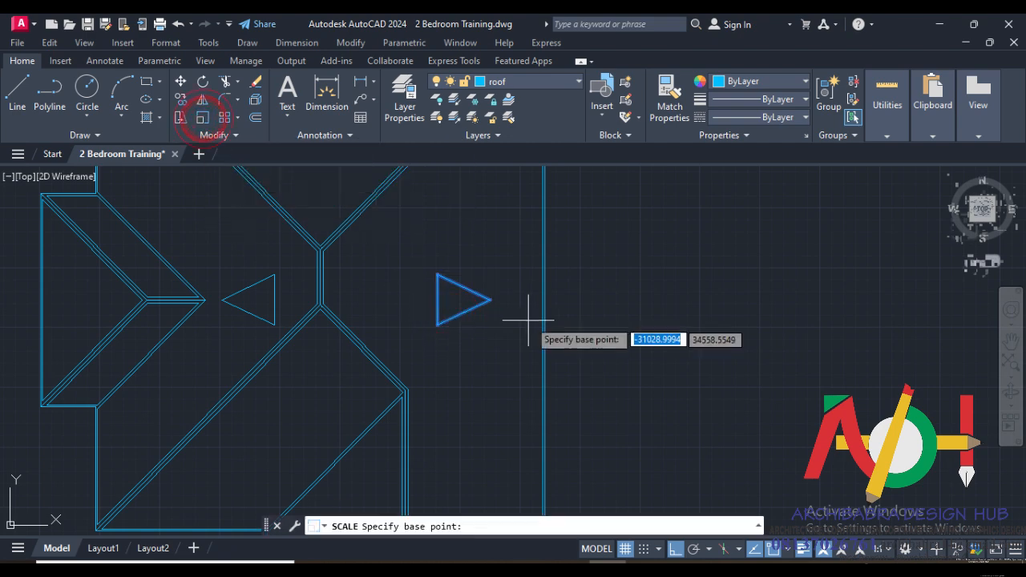
{"action": "left_click", "coordinate": [490, 300]}
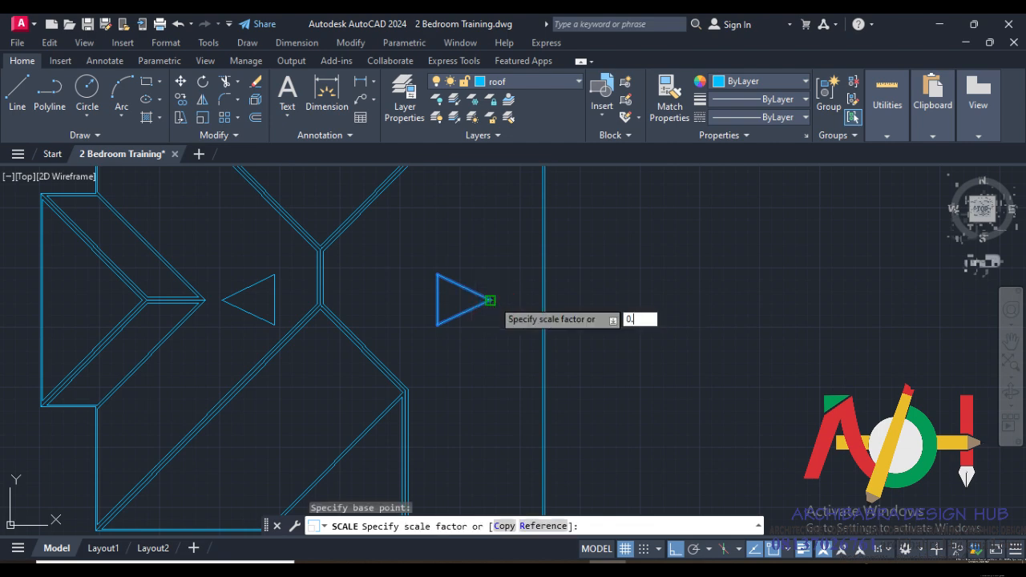
{"action": "key", "text": "Return"}
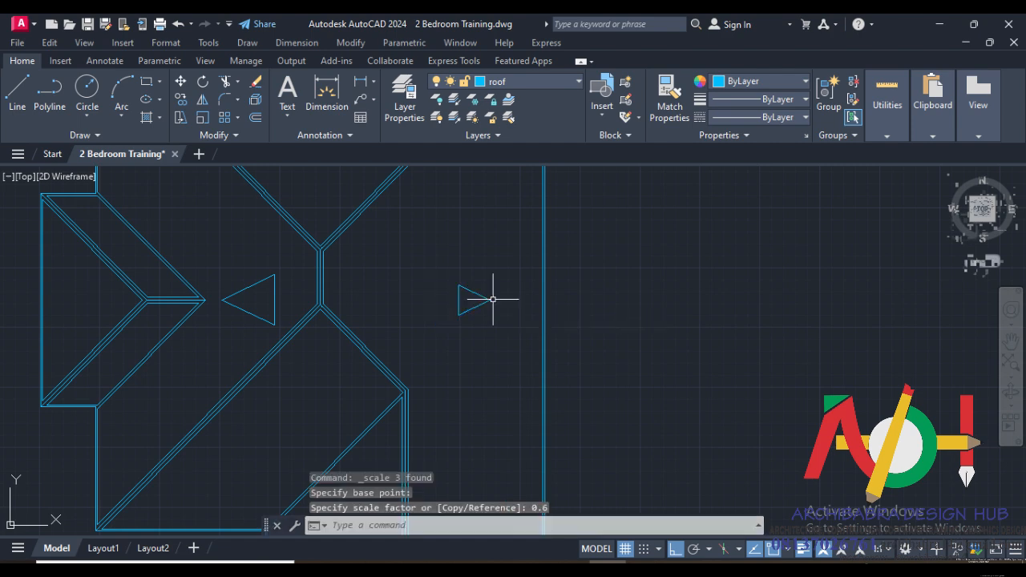
Step: Erase the mirrored, full-size triangle between the side wing's ridge and the main roof's short ridge
{"action": "left_click", "coordinate": [250, 278]}
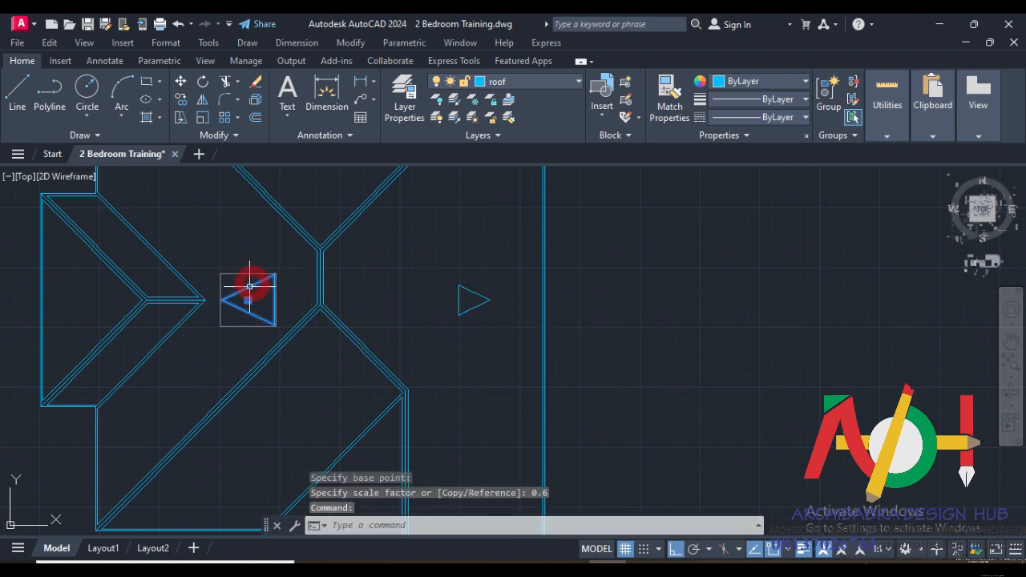
{"action": "right_click", "coordinate": [250, 281]}
Step: Mirror the reduced triangle on the east slope about a vertical axis through the upper eave's midpoint, keeping the source
{"action": "left_click", "coordinate": [531, 309]}
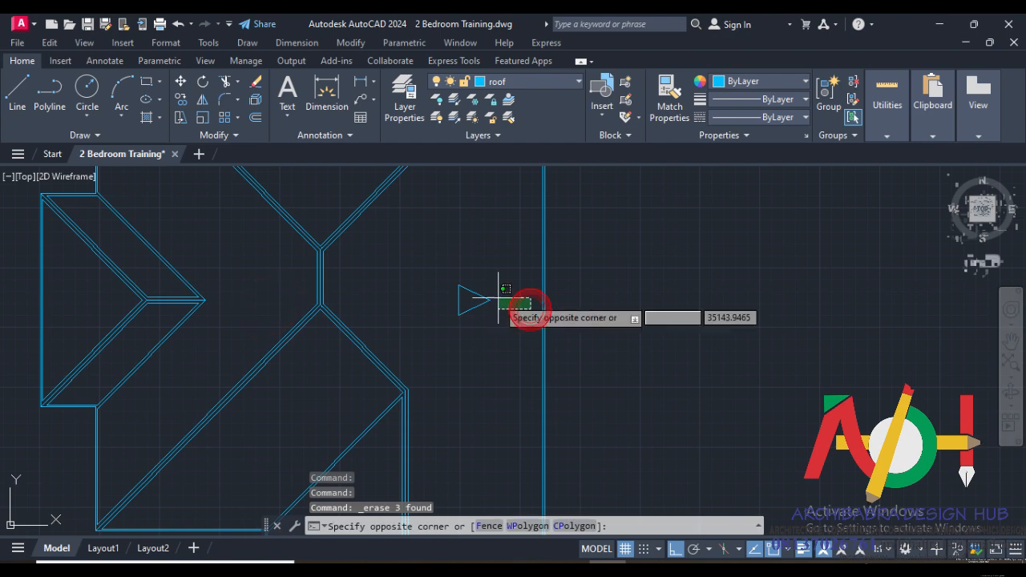
{"action": "left_click", "coordinate": [464, 298]}
{"action": "scroll", "coordinate": [447, 388], "scroll_direction": "down", "scroll_amount": 6}
{"action": "scroll", "coordinate": [412, 312], "scroll_direction": "up", "scroll_amount": 2}
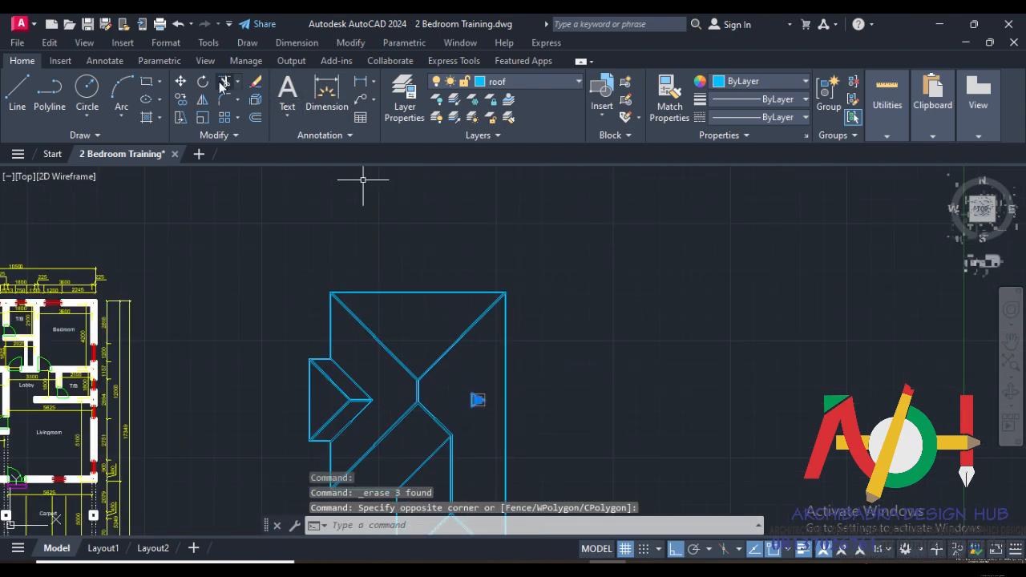
{"action": "left_click", "coordinate": [202, 100]}
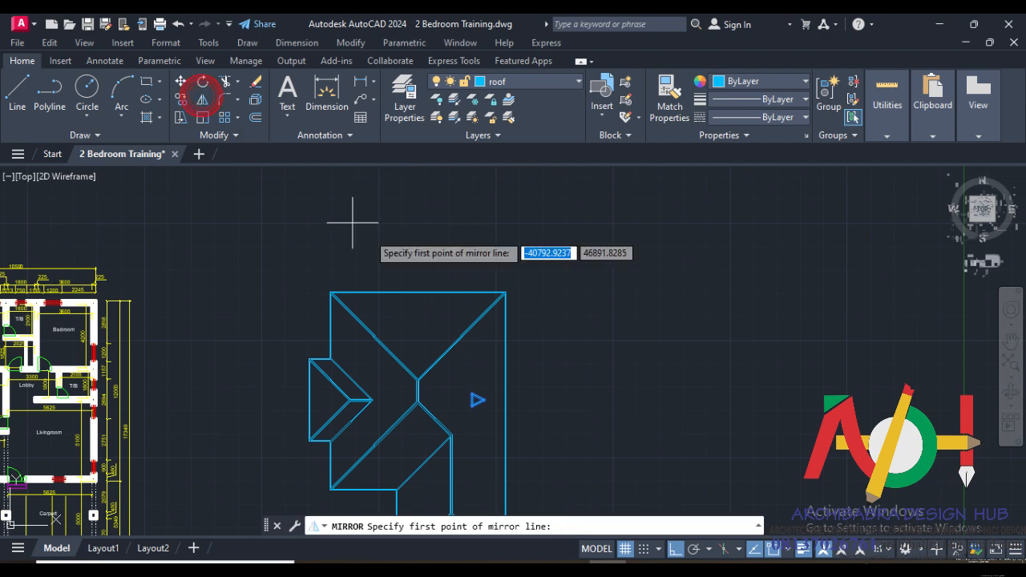
{"action": "left_click", "coordinate": [418, 292]}
{"action": "left_click", "coordinate": [414, 259]}
{"action": "right_click", "coordinate": [415, 259]}
{"action": "left_click", "coordinate": [425, 268]}
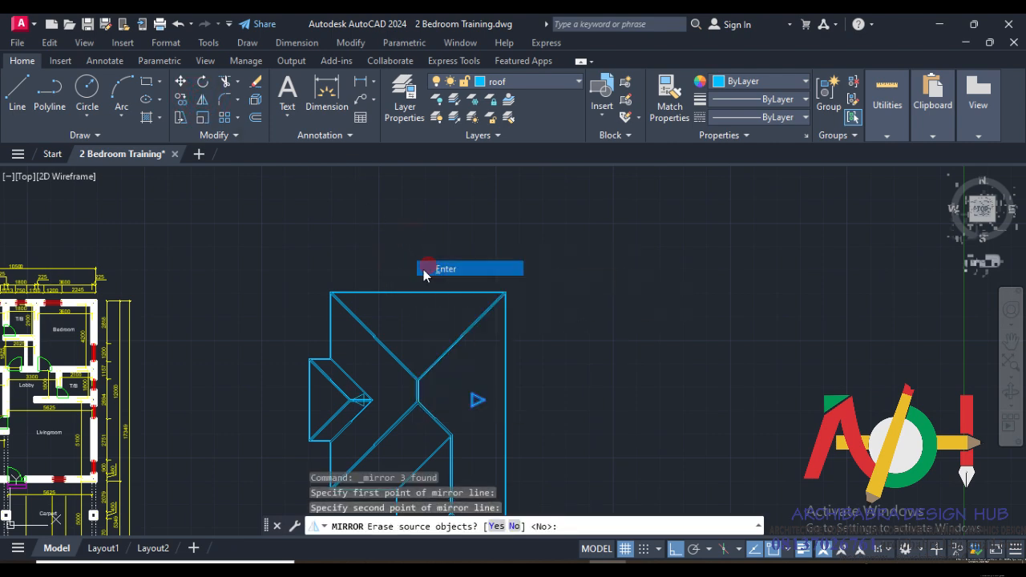
Step: Move the mirrored triangle horizontally off the small side wing's ridge into the gap before the main roof's short ridge
{"action": "scroll", "coordinate": [339, 405], "scroll_direction": "up", "scroll_amount": 2}
{"action": "left_click", "coordinate": [342, 397]}
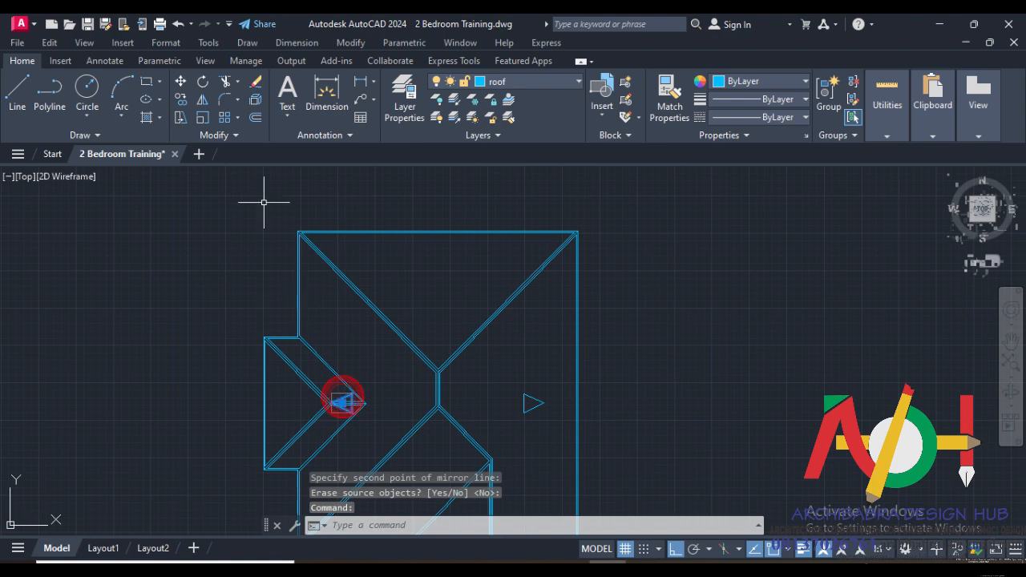
{"action": "left_click", "coordinate": [181, 81]}
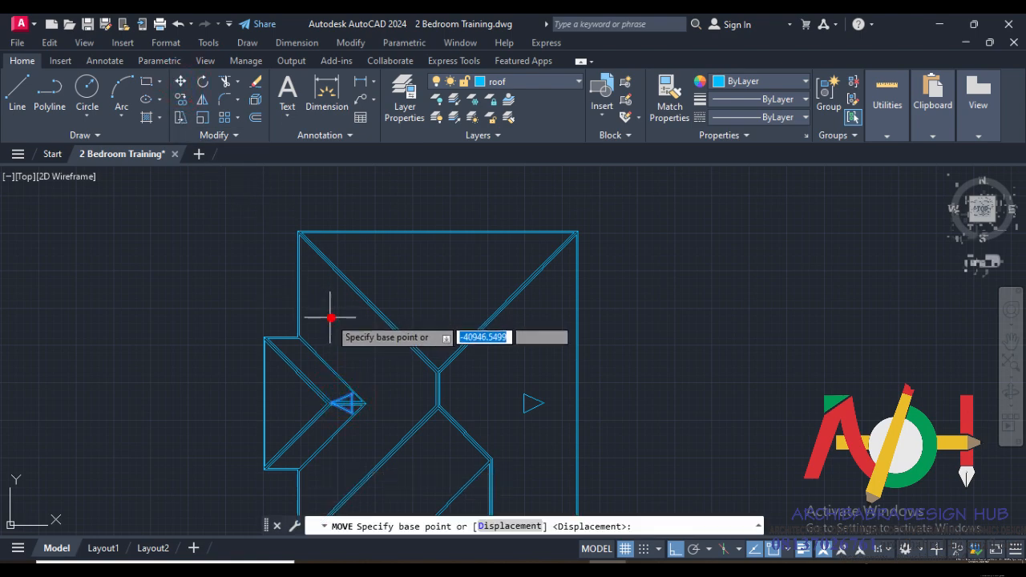
{"action": "left_click", "coordinate": [332, 316]}
{"action": "left_click", "coordinate": [381, 316]}
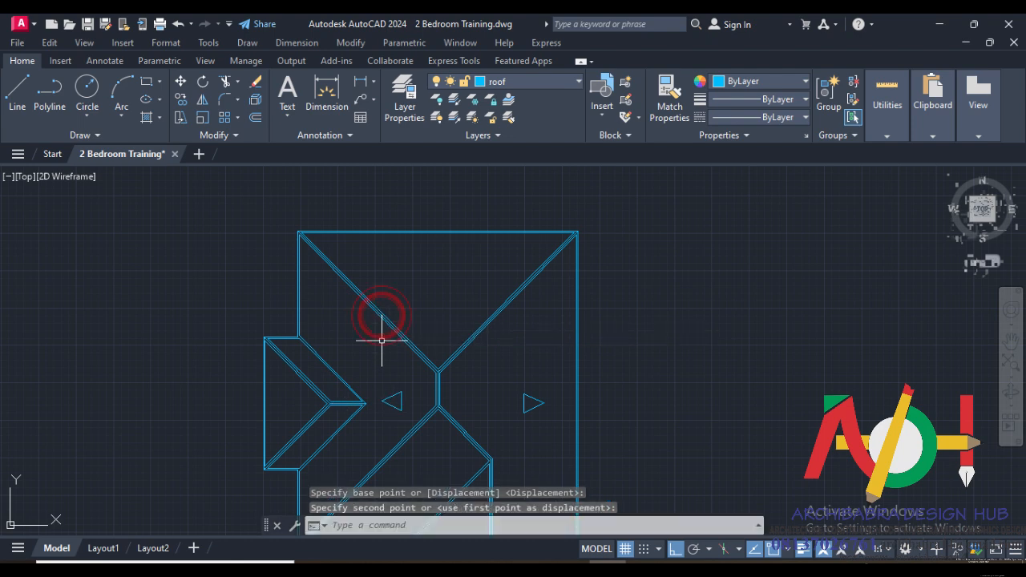
Step: Copy the west-pointing triangle horizontally onto the small side wing's west hip slope
{"action": "left_click", "coordinate": [396, 405]}
{"action": "left_click", "coordinate": [181, 100]}
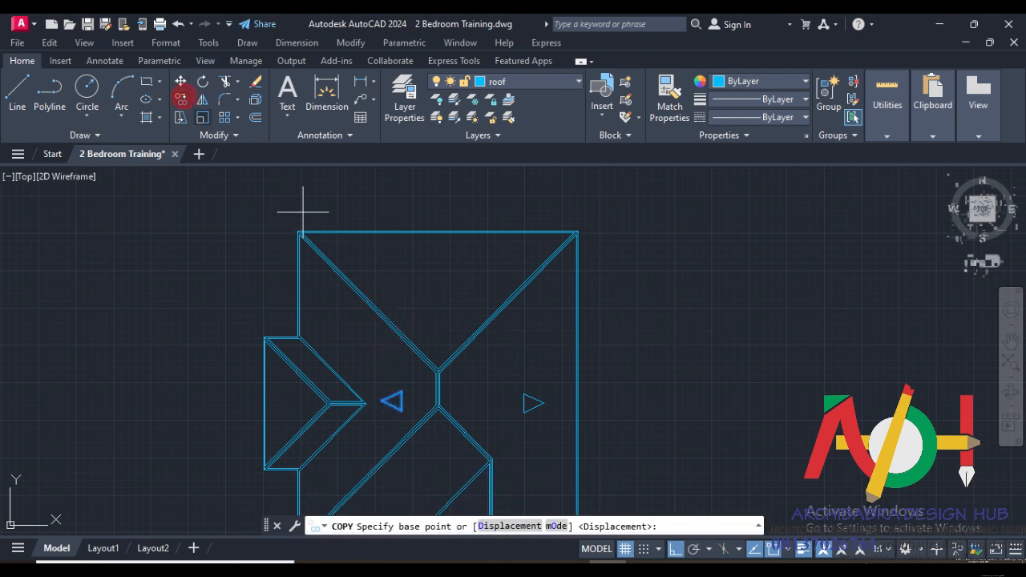
{"action": "scroll", "coordinate": [363, 433], "scroll_direction": "up", "scroll_amount": 2}
{"action": "left_click", "coordinate": [424, 382]}
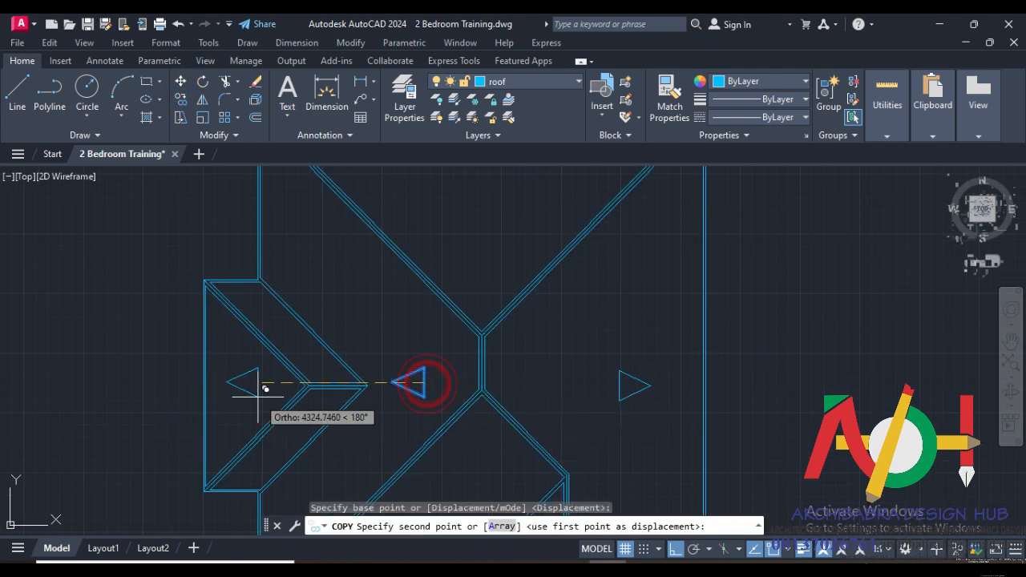
{"action": "left_click", "coordinate": [249, 384]}
{"action": "scroll", "coordinate": [355, 287], "scroll_direction": "down", "scroll_amount": 2}
{"action": "right_click", "coordinate": [355, 268]}
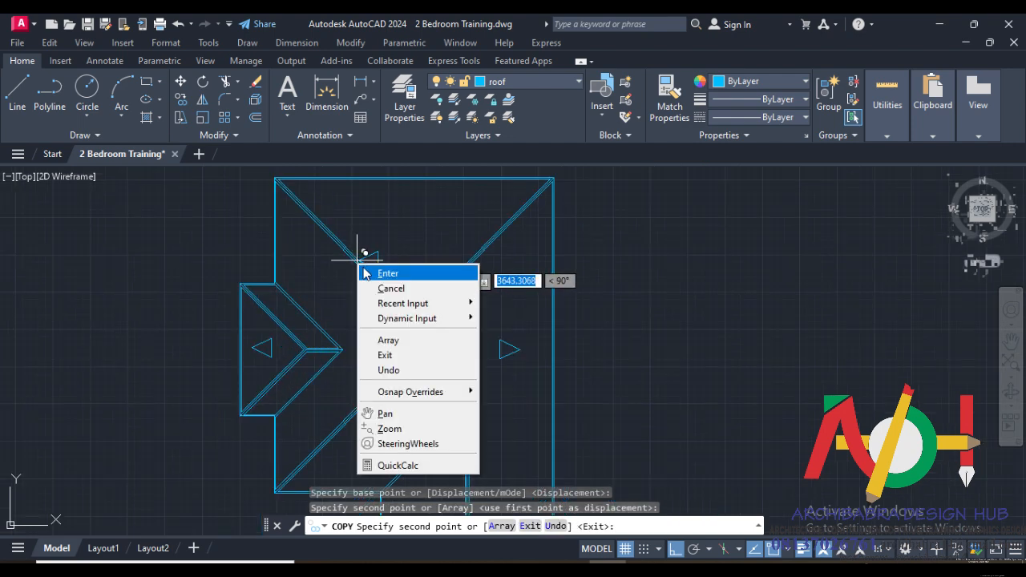
{"action": "left_click", "coordinate": [378, 273]}
Step: Copy the main roof's west-pointing triangle onto the north hip slope with Ortho off
{"action": "left_click", "coordinate": [366, 348]}
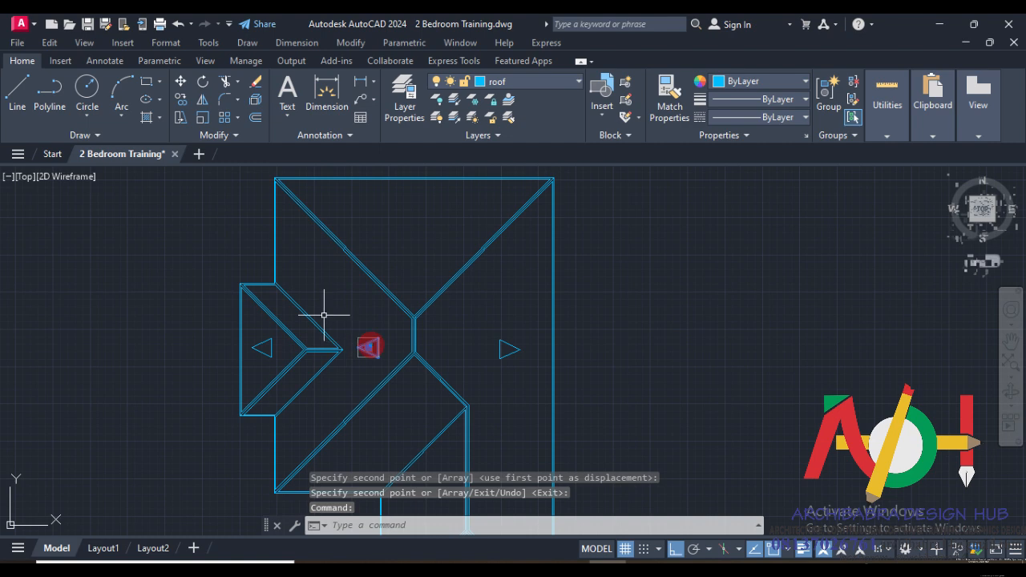
{"action": "left_click", "coordinate": [187, 98]}
{"action": "left_click", "coordinate": [378, 348]}
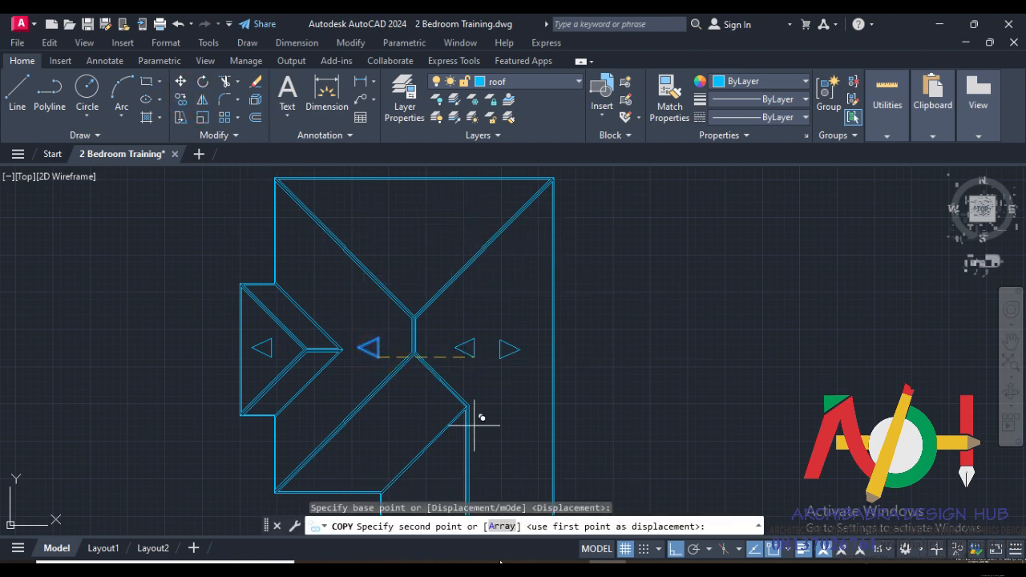
{"action": "left_click", "coordinate": [670, 548]}
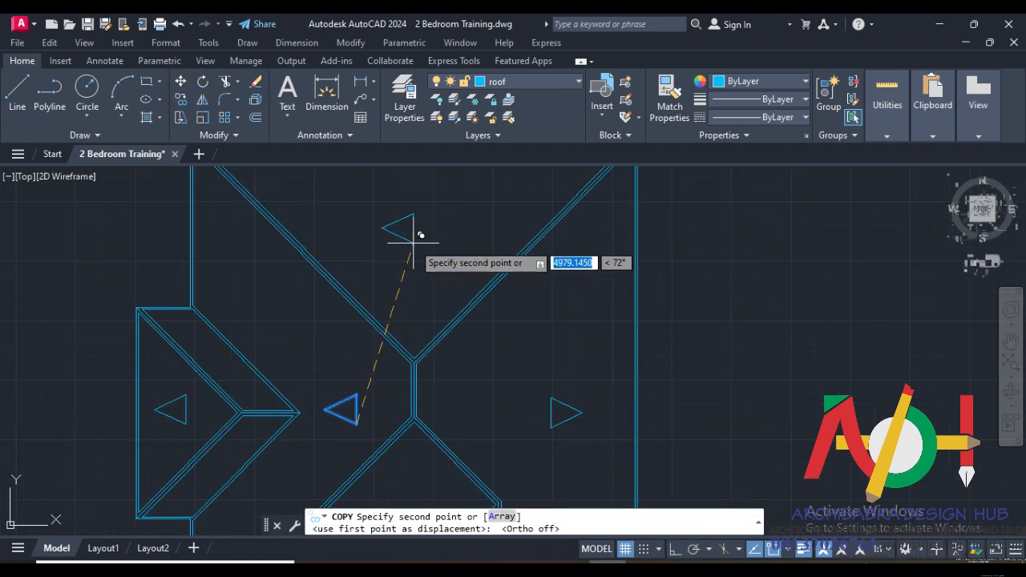
{"action": "scroll", "coordinate": [409, 233], "scroll_direction": "up", "scroll_amount": 2}
{"action": "left_click", "coordinate": [428, 243]}
{"action": "right_click", "coordinate": [419, 226]}
{"action": "left_click", "coordinate": [439, 238]}
Step: Rotate the copied triangle on the north slope 90° clockwise about its base midpoint with Ortho on, so it points north
{"action": "left_click", "coordinate": [432, 230]}
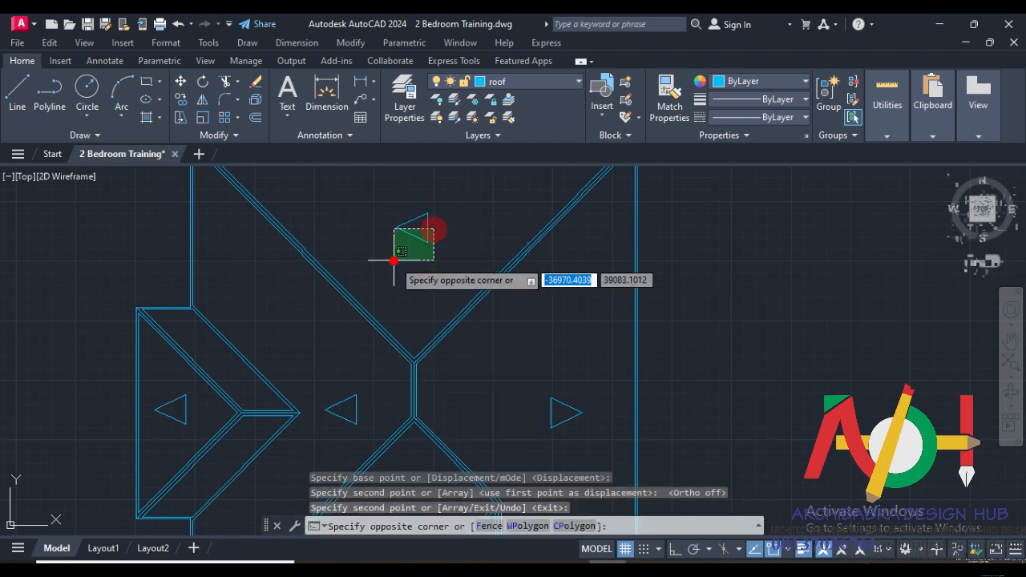
{"action": "left_click", "coordinate": [394, 260]}
{"action": "left_click", "coordinate": [202, 83]}
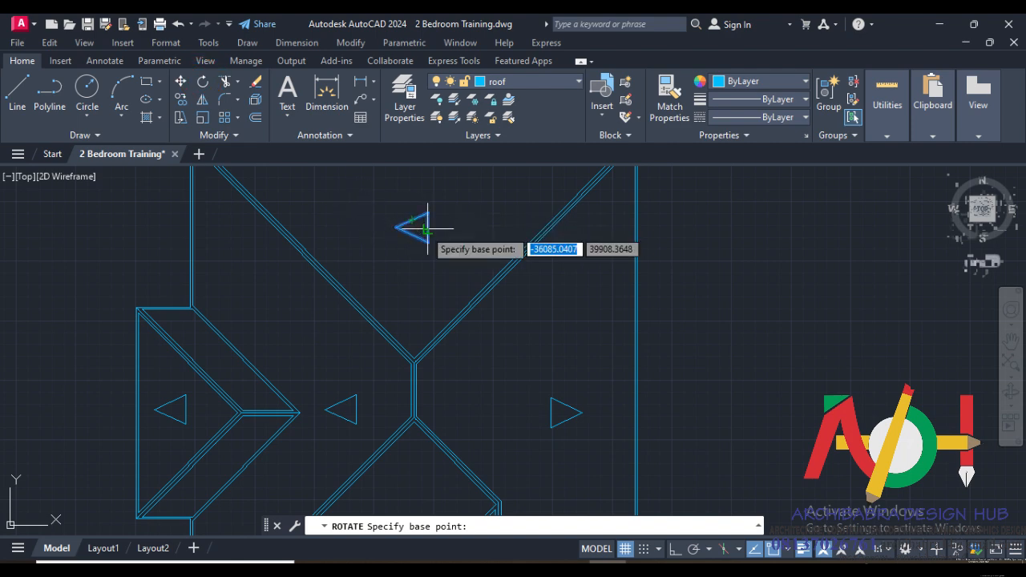
{"action": "left_click", "coordinate": [429, 227]}
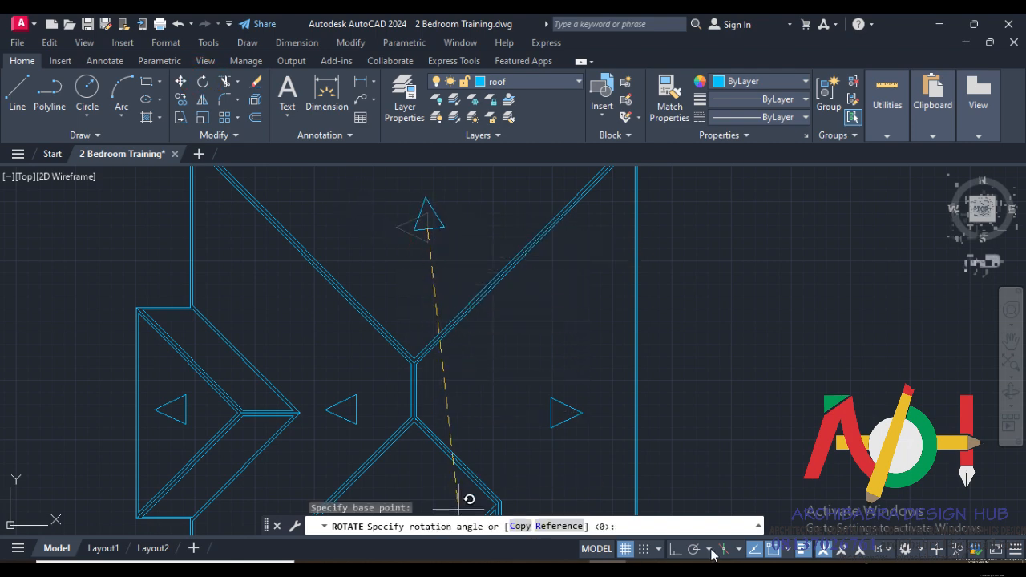
{"action": "left_click", "coordinate": [677, 551]}
{"action": "left_click", "coordinate": [417, 266]}
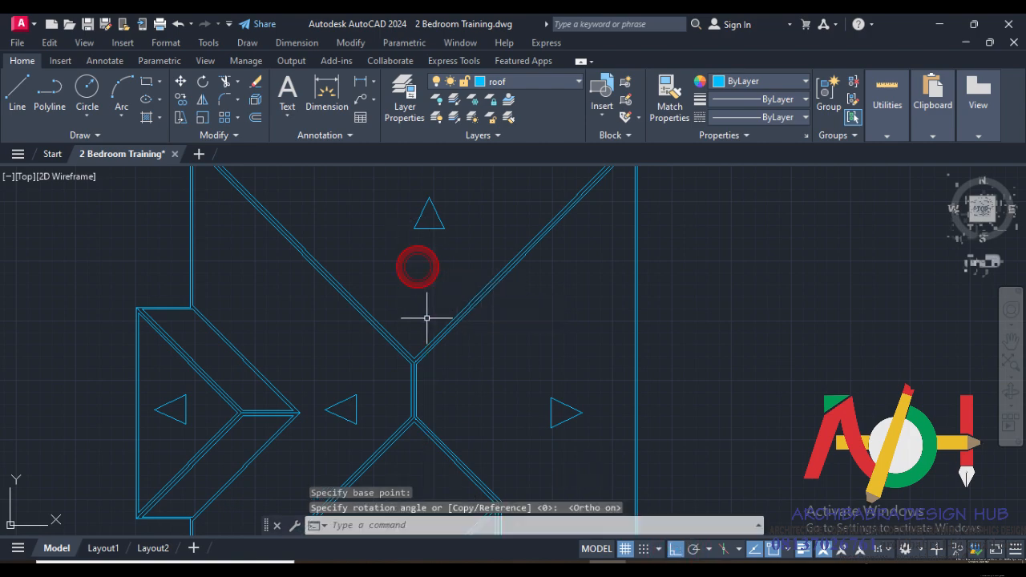
Step: Move the north-pointing triangle about 474 units west to line it up with the main roof's short ridge
{"action": "scroll", "coordinate": [427, 318], "scroll_direction": "down", "scroll_amount": 4}
{"action": "scroll", "coordinate": [425, 268], "scroll_direction": "up", "scroll_amount": 4}
{"action": "left_click", "coordinate": [453, 297]}
{"action": "left_click", "coordinate": [401, 309]}
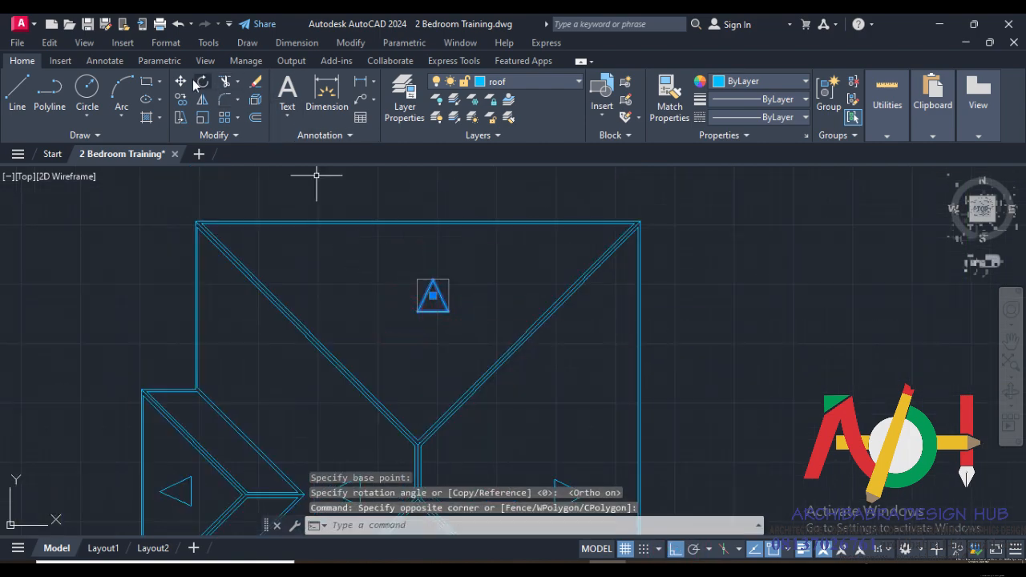
{"action": "left_click", "coordinate": [181, 81]}
{"action": "left_click", "coordinate": [795, 323]}
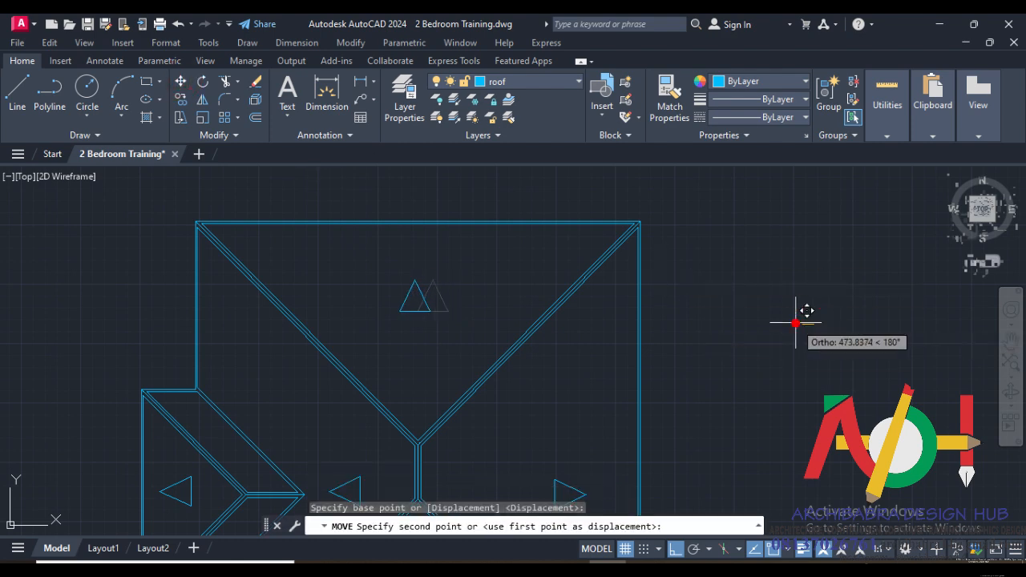
Step: Mirror the north-pointing triangle about a horizontal axis through the east eave's midpoint, keeping the source
{"action": "scroll", "coordinate": [541, 303], "scroll_direction": "down", "scroll_amount": 4}
{"action": "left_click", "coordinate": [529, 300]}
{"action": "left_click", "coordinate": [491, 318]}
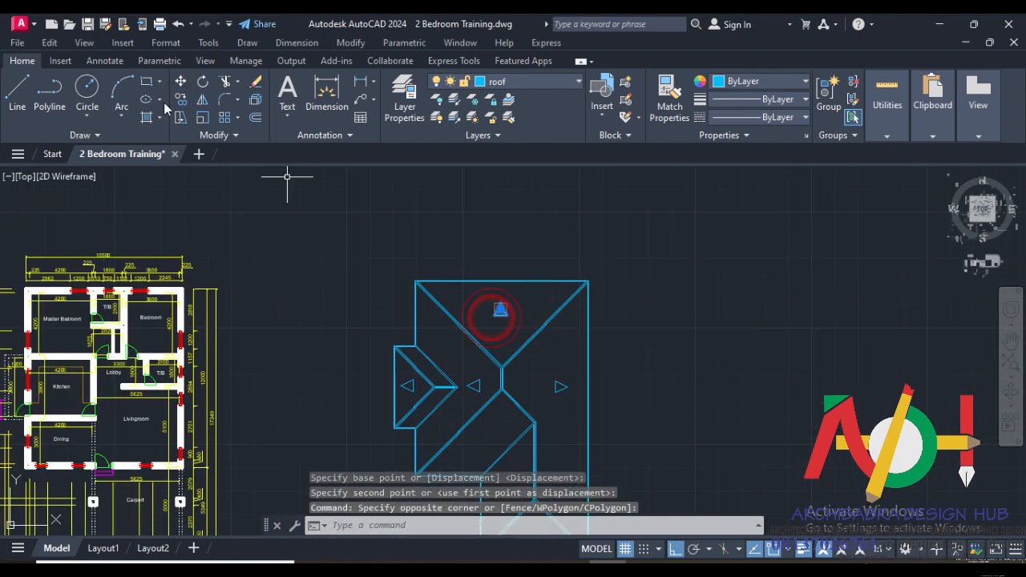
{"action": "left_click", "coordinate": [202, 99]}
{"action": "middle_click_drag", "start_coordinate": [607, 393], "coordinate": [491, 287]}
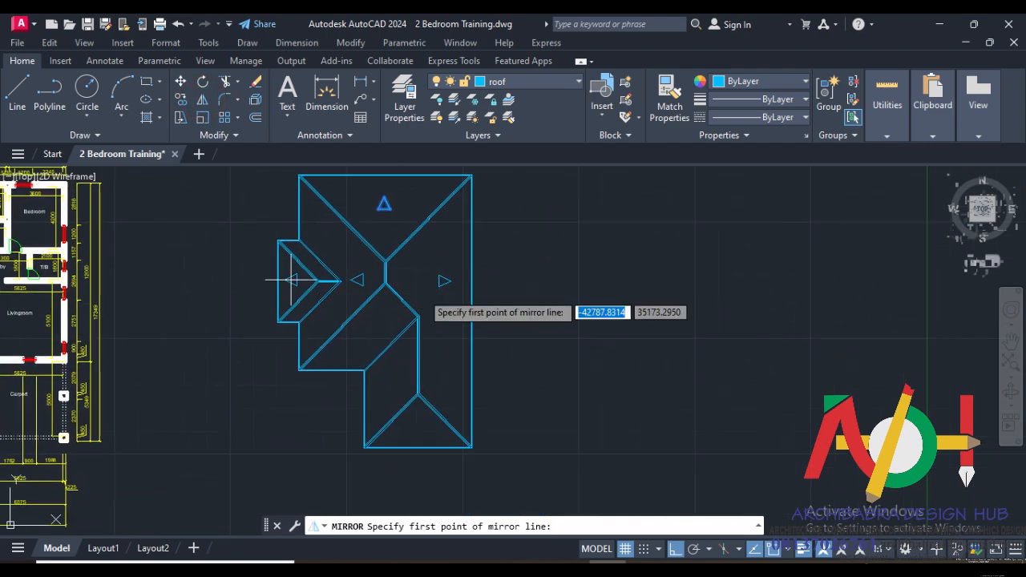
{"action": "left_click", "coordinate": [470, 311]}
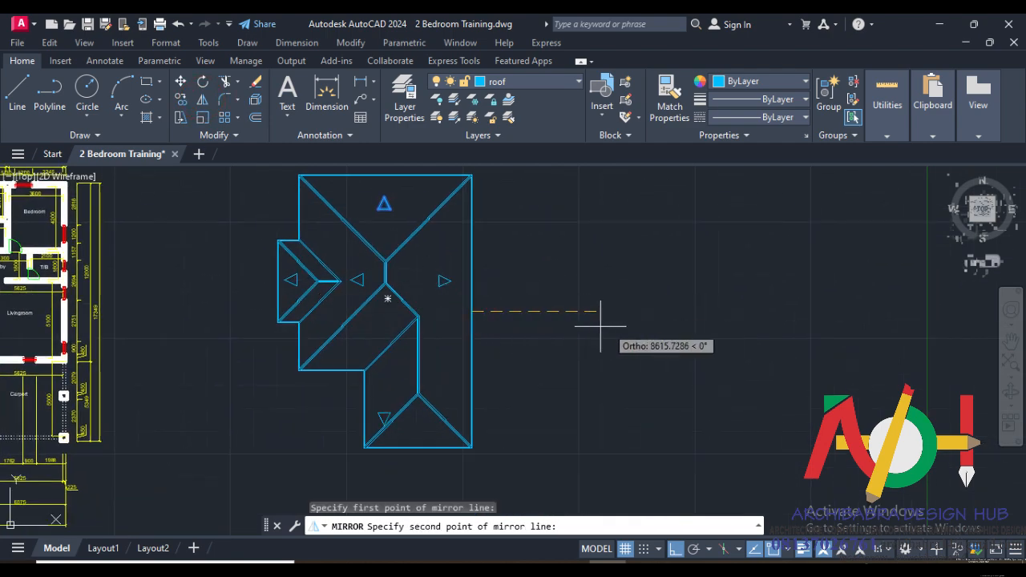
{"action": "left_click", "coordinate": [616, 325]}
{"action": "right_click", "coordinate": [623, 332]}
{"action": "left_click", "coordinate": [628, 338]}
Step: Move the mirrored south-pointing triangle horizontally onto the front wing's south hip slope, in line with the wing's ridge
{"action": "scroll", "coordinate": [400, 427], "scroll_direction": "up", "scroll_amount": 2}
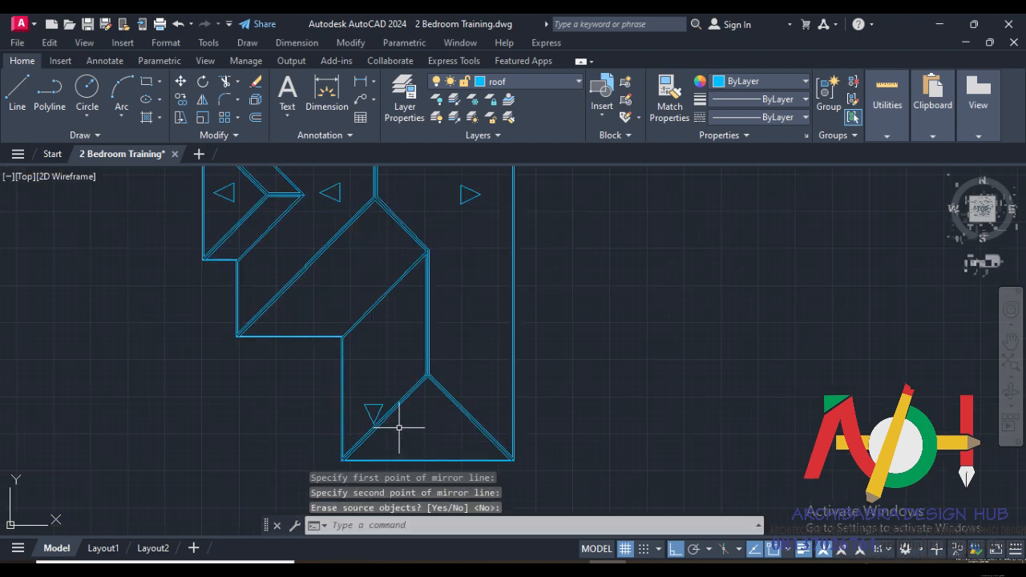
{"action": "left_click", "coordinate": [369, 409]}
{"action": "left_click", "coordinate": [363, 407]}
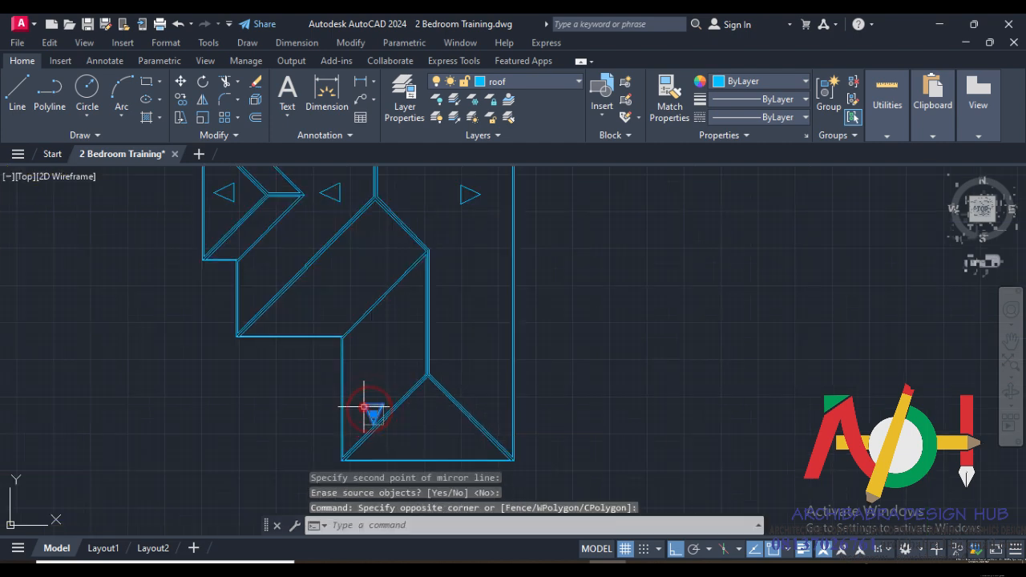
{"action": "left_click", "coordinate": [181, 82]}
{"action": "left_click", "coordinate": [374, 406]}
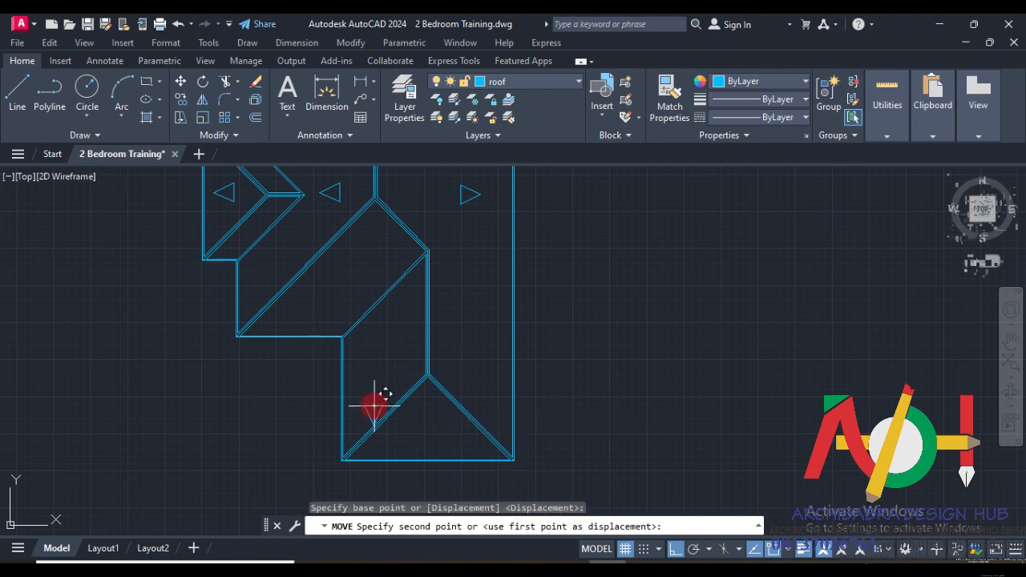
{"action": "left_click", "coordinate": [426, 424]}
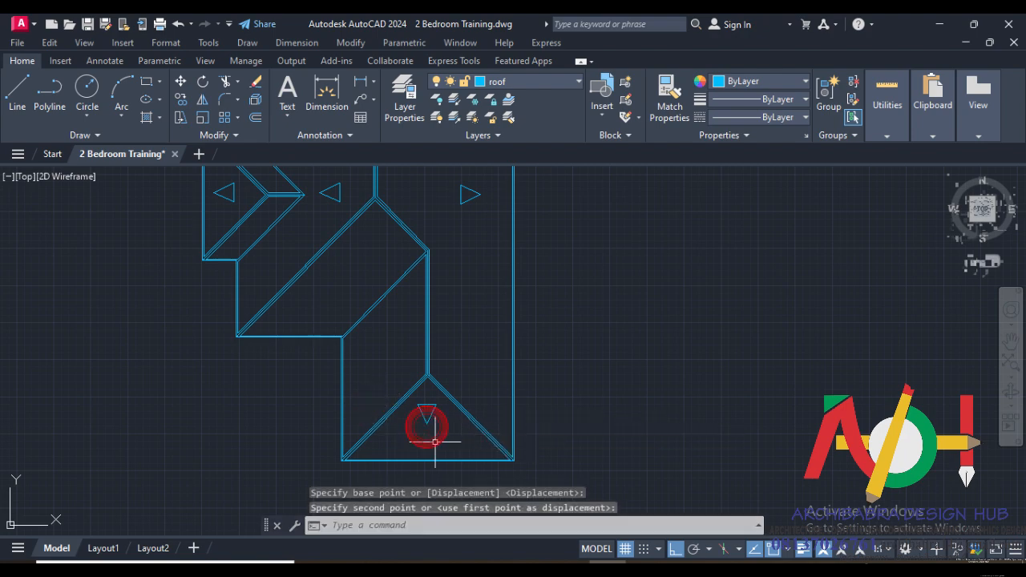
Step: Copy the main roof's west-pointing triangle onto the front wing's west slope with Ortho off
{"action": "scroll", "coordinate": [419, 372], "scroll_direction": "down", "scroll_amount": 2}
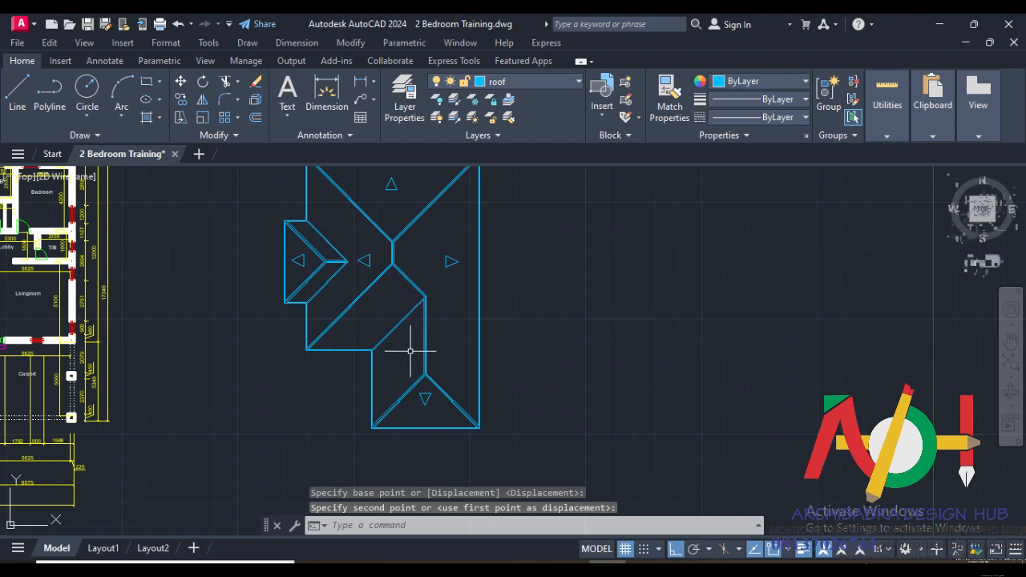
{"action": "left_click", "coordinate": [364, 259]}
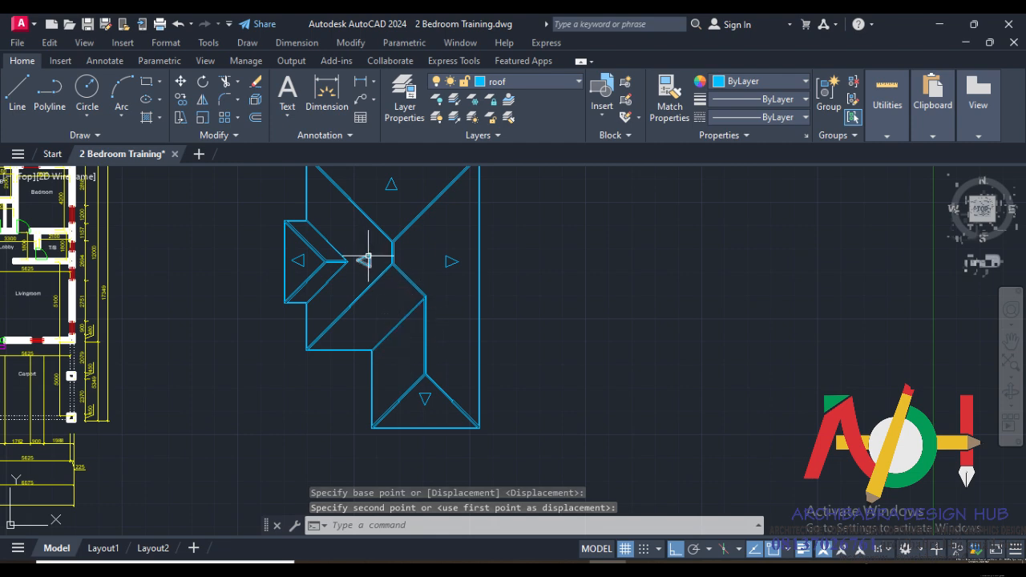
{"action": "left_click", "coordinate": [180, 102]}
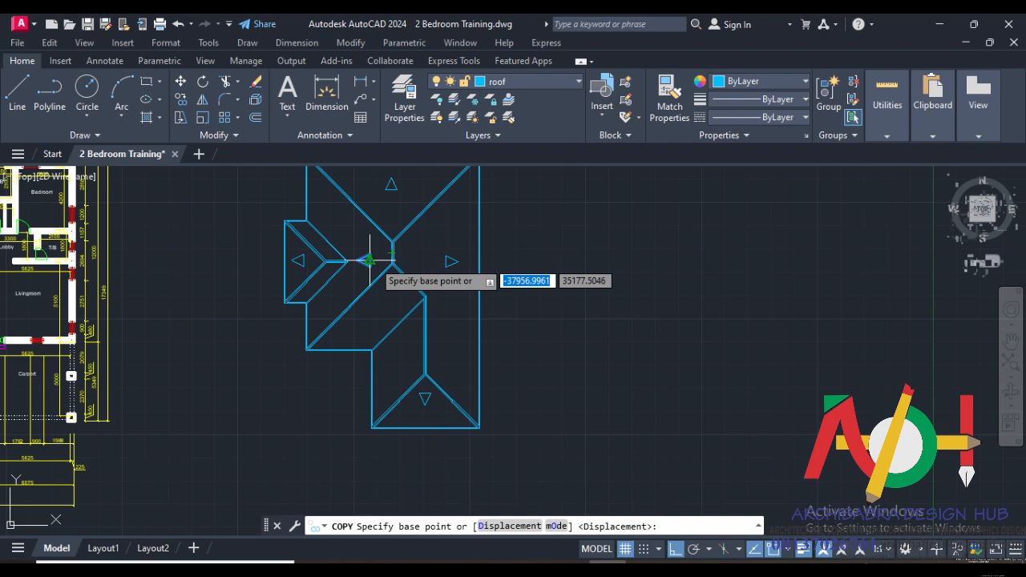
{"action": "left_click", "coordinate": [364, 260]}
{"action": "scroll", "coordinate": [401, 359], "scroll_direction": "up", "scroll_amount": 3}
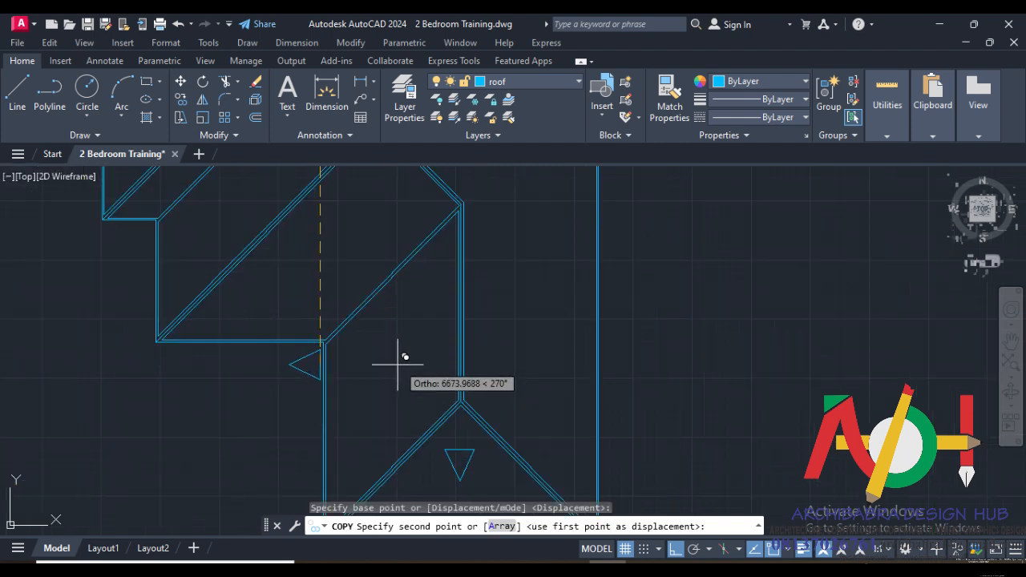
{"action": "left_click", "coordinate": [677, 549]}
{"action": "left_click", "coordinate": [402, 370]}
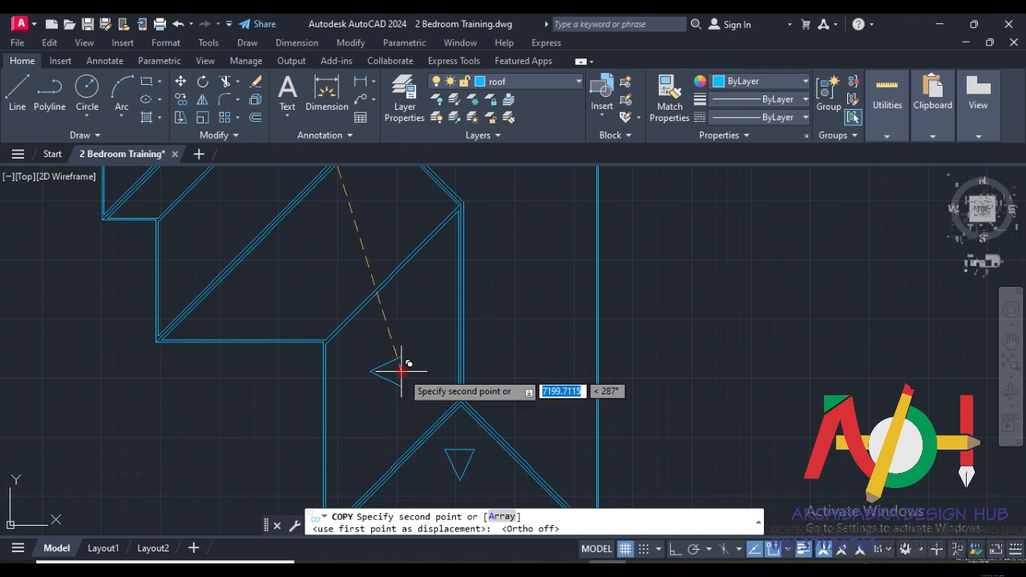
{"action": "scroll", "coordinate": [375, 405], "scroll_direction": "down", "scroll_amount": 3}
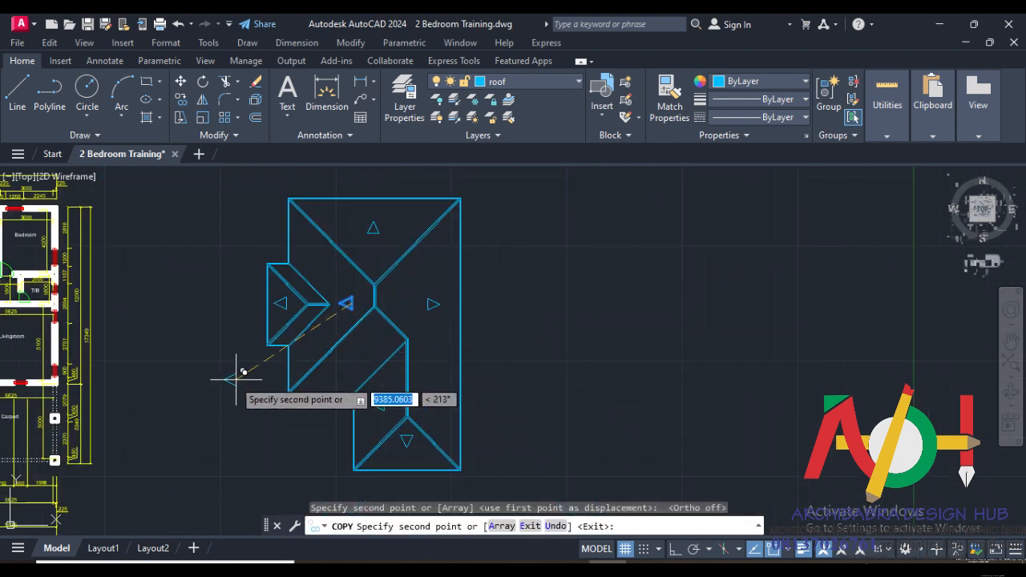
{"action": "right_click", "coordinate": [226, 373]}
{"action": "left_click", "coordinate": [301, 174]}
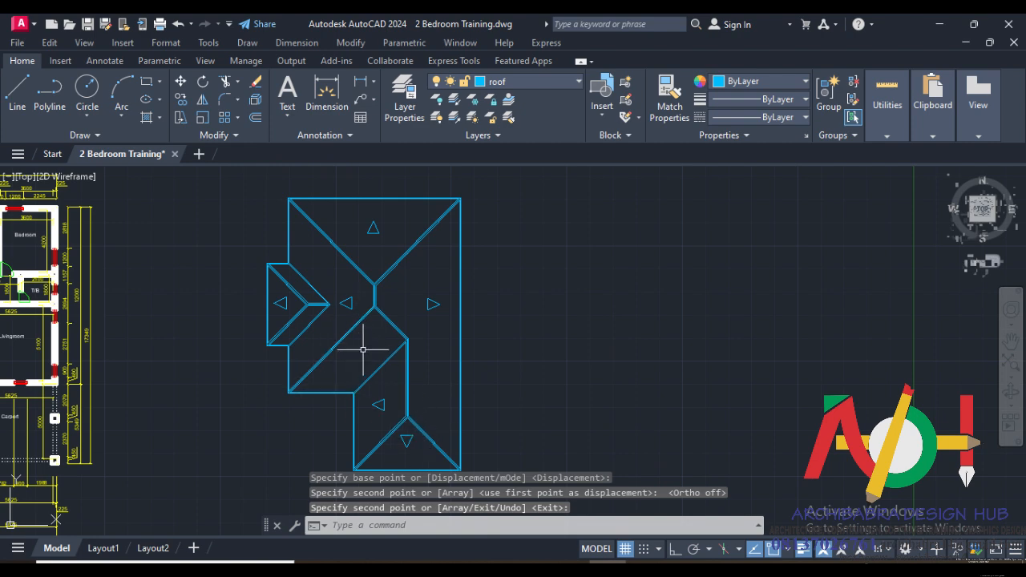
Step: Copy the front wing's south-pointing triangle onto the main roof's south slope, between the hip and the valley
{"action": "left_click", "coordinate": [406, 440]}
{"action": "left_click", "coordinate": [181, 105]}
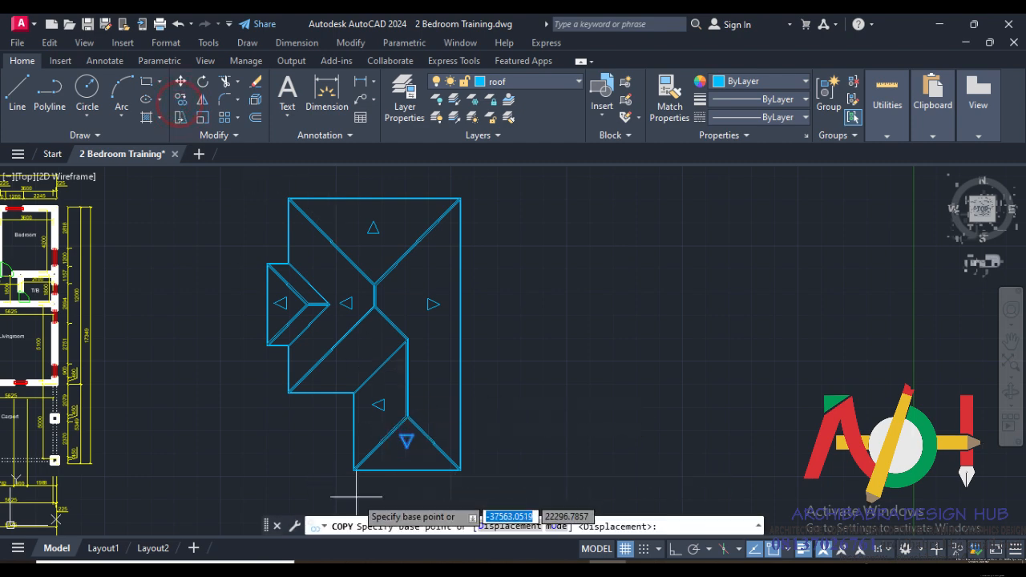
{"action": "left_click", "coordinate": [407, 437]}
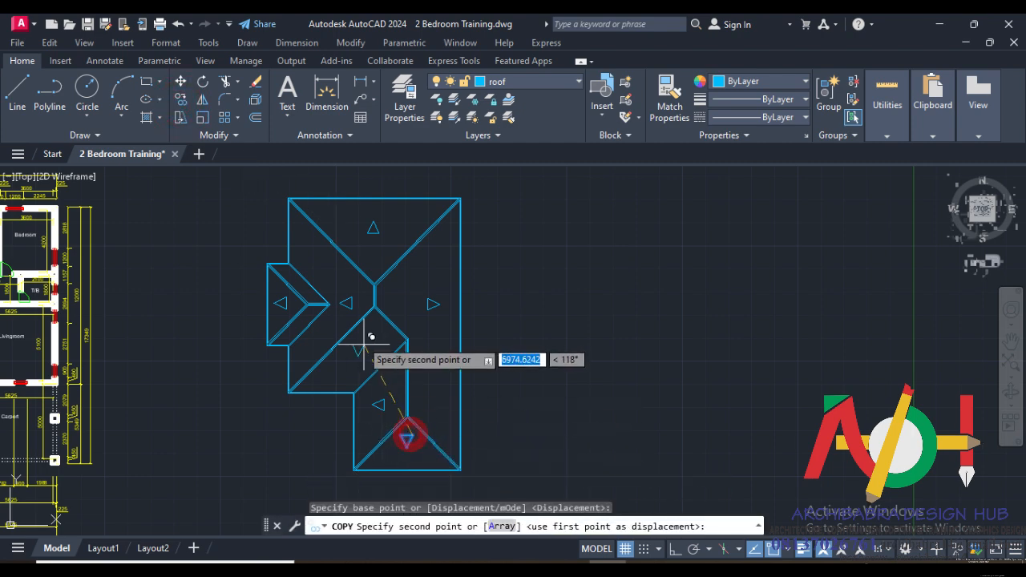
{"action": "scroll", "coordinate": [371, 351], "scroll_direction": "up", "scroll_amount": 5}
{"action": "right_click", "coordinate": [369, 341]}
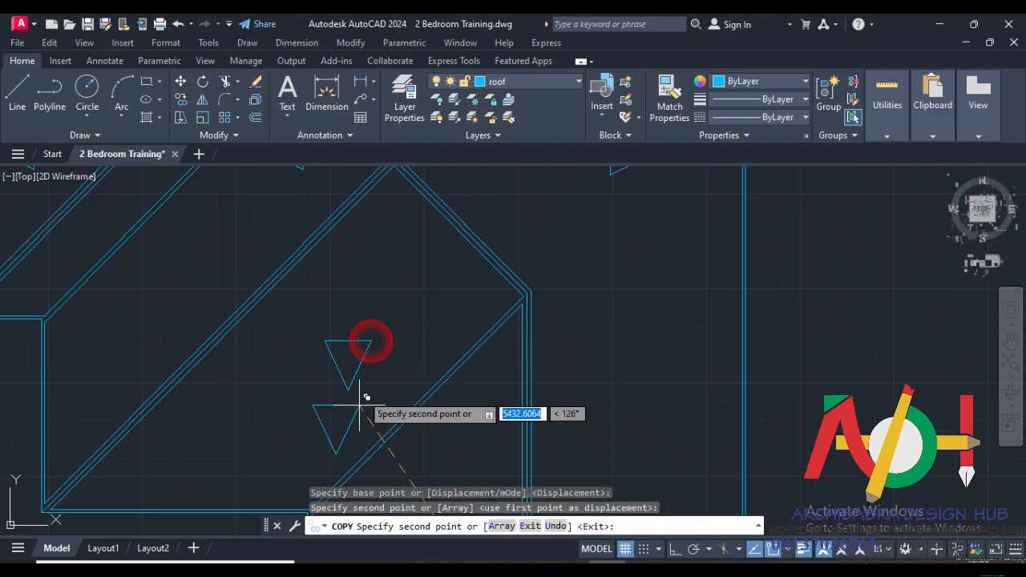
{"action": "left_click", "coordinate": [400, 347]}
{"action": "scroll", "coordinate": [379, 333], "scroll_direction": "down", "scroll_amount": 4}
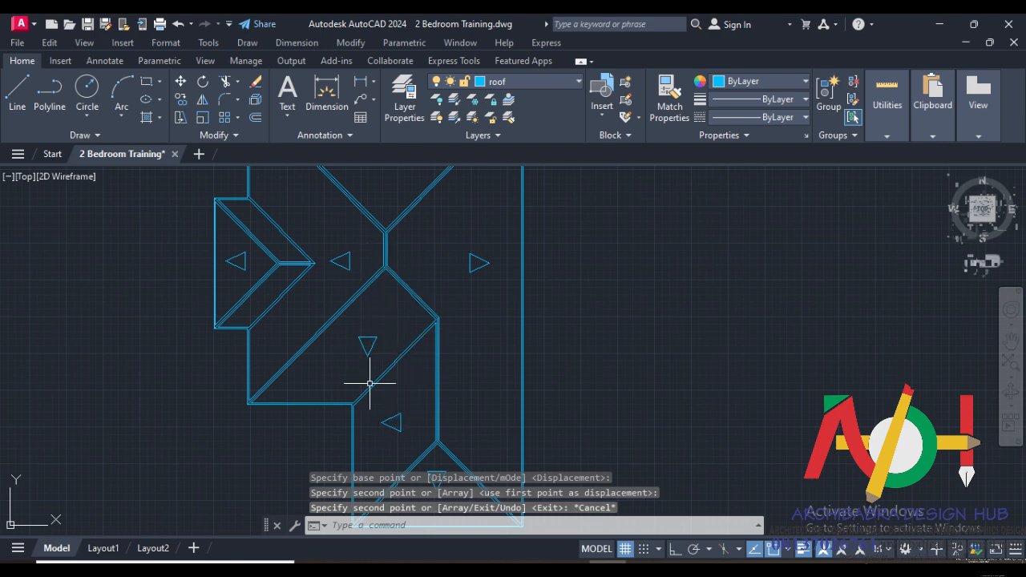
{"action": "middle_click_drag", "start_coordinate": [381, 372], "coordinate": [355, 344]}
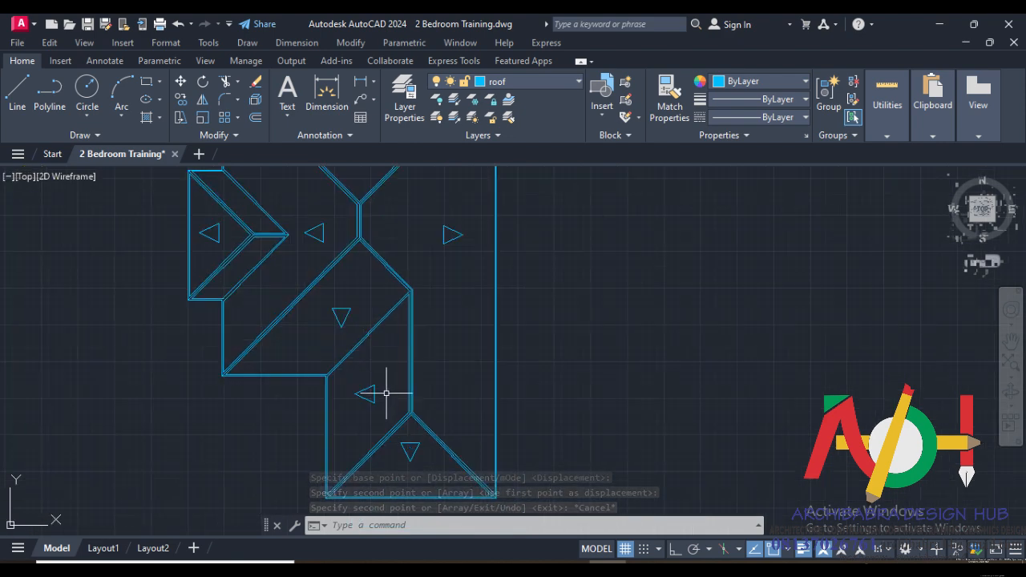
{"action": "scroll", "coordinate": [371, 428], "scroll_direction": "down", "scroll_amount": 2}
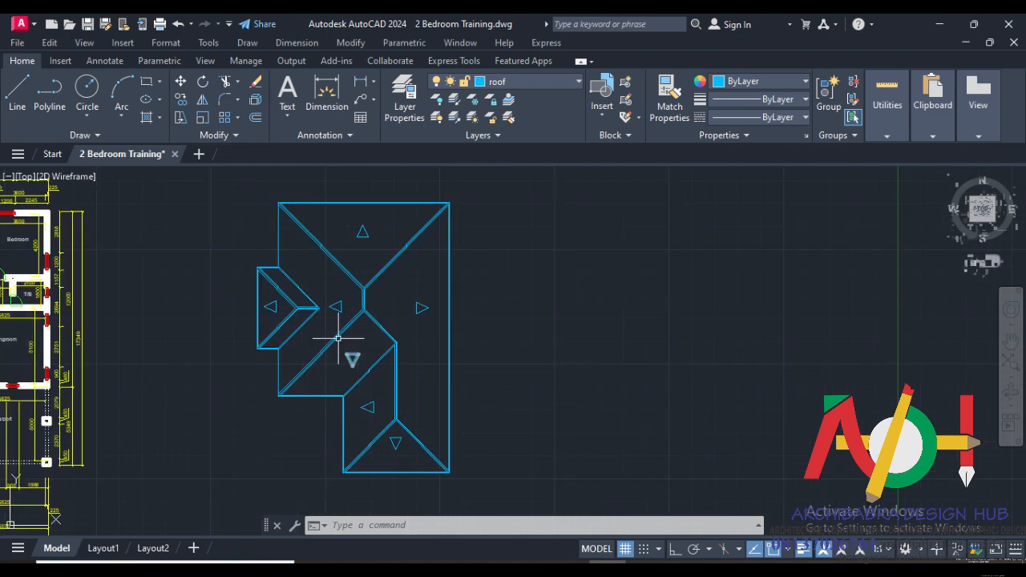
{"action": "scroll", "coordinate": [308, 316], "scroll_direction": "up", "scroll_amount": 2}
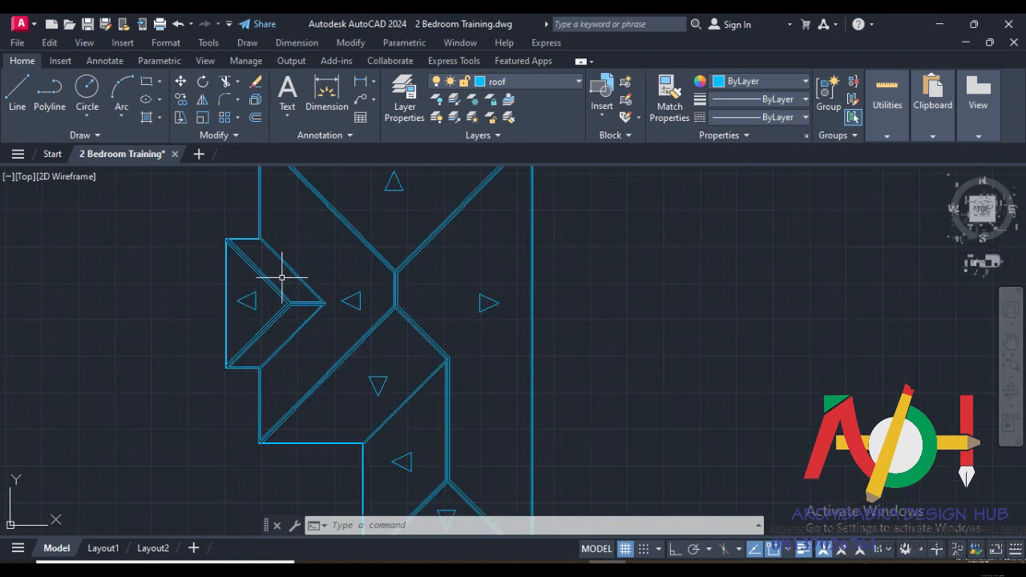
Step: Copy the main roof's south-pointing triangle onto the south slope of the small west projection
{"action": "left_click", "coordinate": [383, 378]}
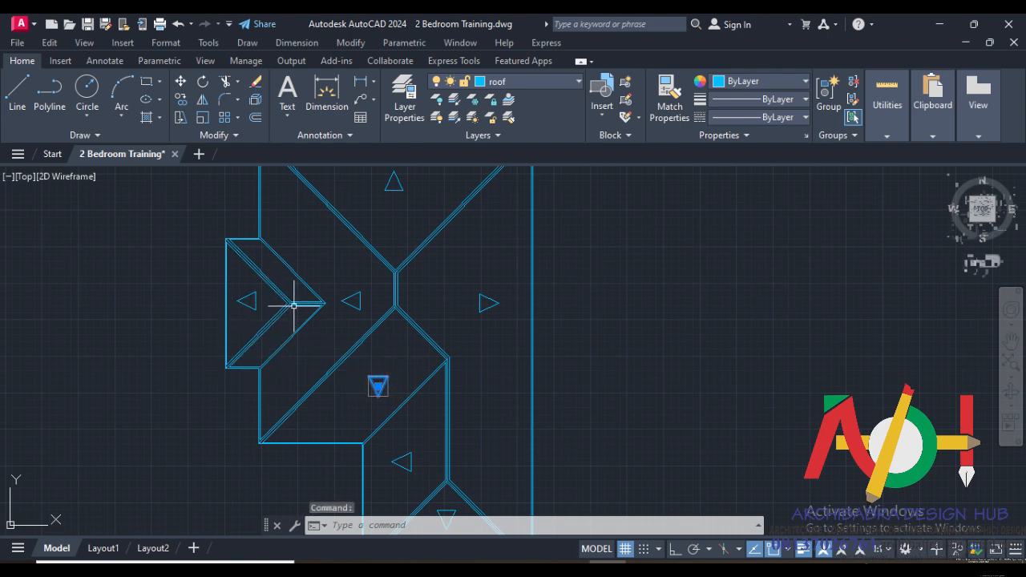
{"action": "left_click", "coordinate": [180, 100]}
{"action": "scroll", "coordinate": [370, 377], "scroll_direction": "up", "scroll_amount": 4}
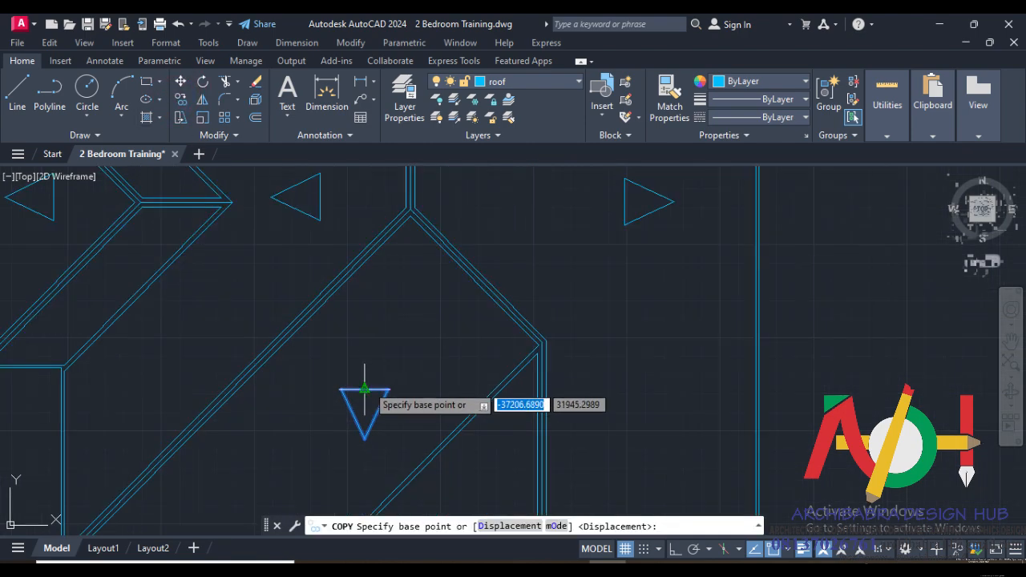
{"action": "left_click", "coordinate": [366, 391]}
{"action": "scroll", "coordinate": [357, 377], "scroll_direction": "down", "scroll_amount": 4}
{"action": "scroll", "coordinate": [286, 347], "scroll_direction": "up", "scroll_amount": 5}
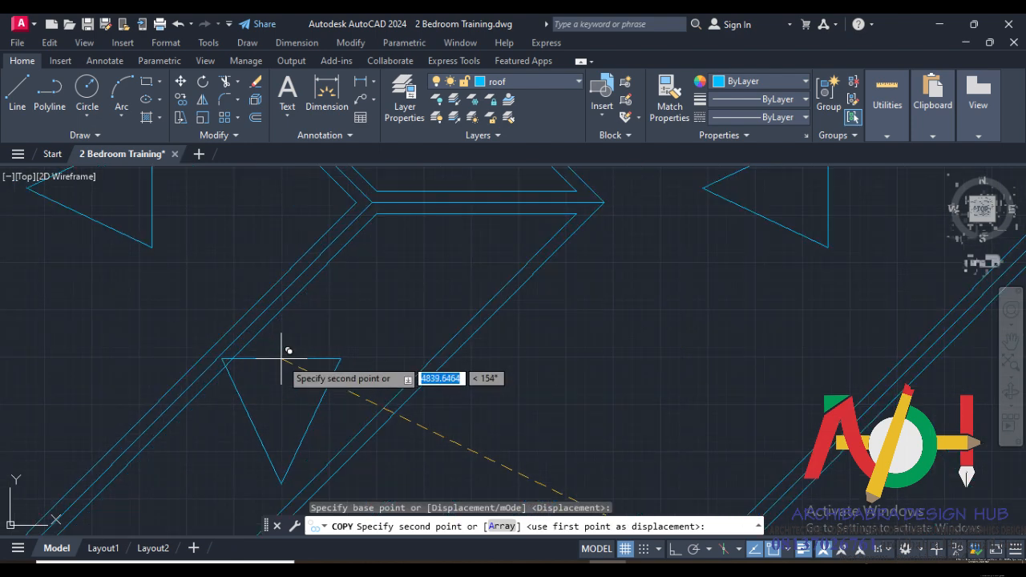
{"action": "left_click", "coordinate": [340, 312]}
{"action": "scroll", "coordinate": [337, 311], "scroll_direction": "down", "scroll_amount": 3}
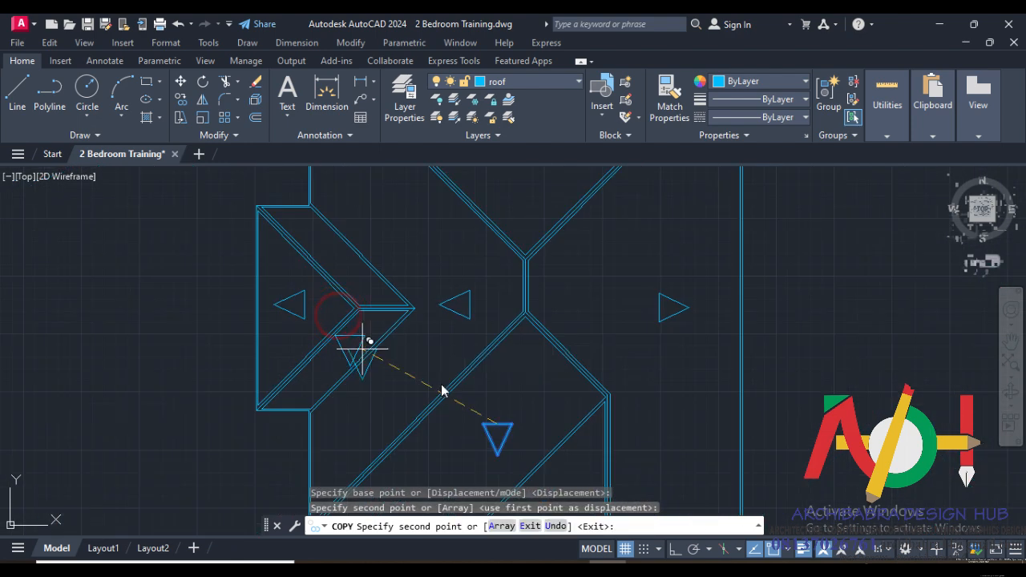
{"action": "right_click", "coordinate": [470, 328]}
{"action": "left_click", "coordinate": [492, 347]}
{"action": "scroll", "coordinate": [356, 342], "scroll_direction": "up", "scroll_amount": 4}
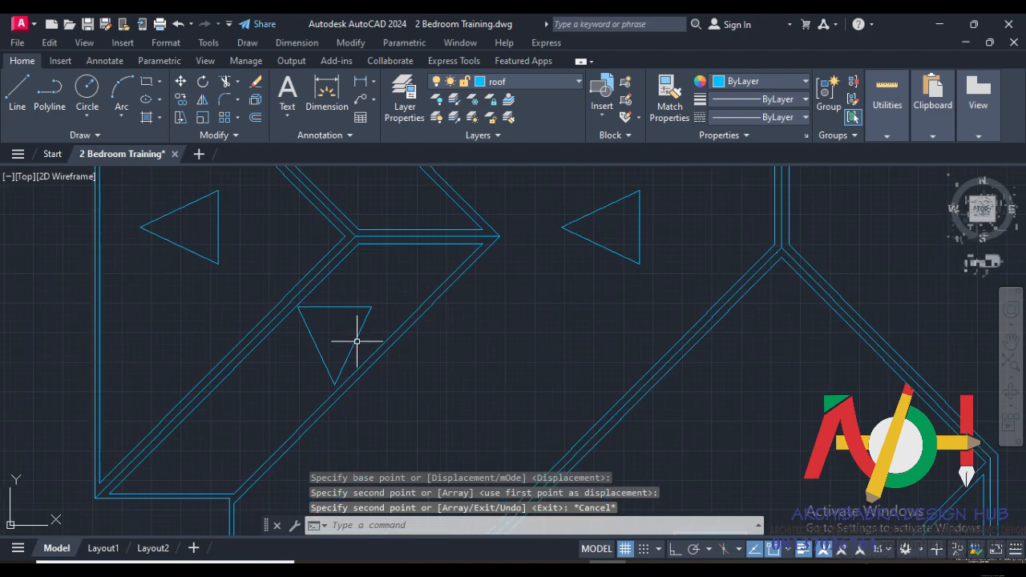
Step: Scale the copied triangle on the west projection's south slope by a factor of 0.7
{"action": "left_click", "coordinate": [361, 324]}
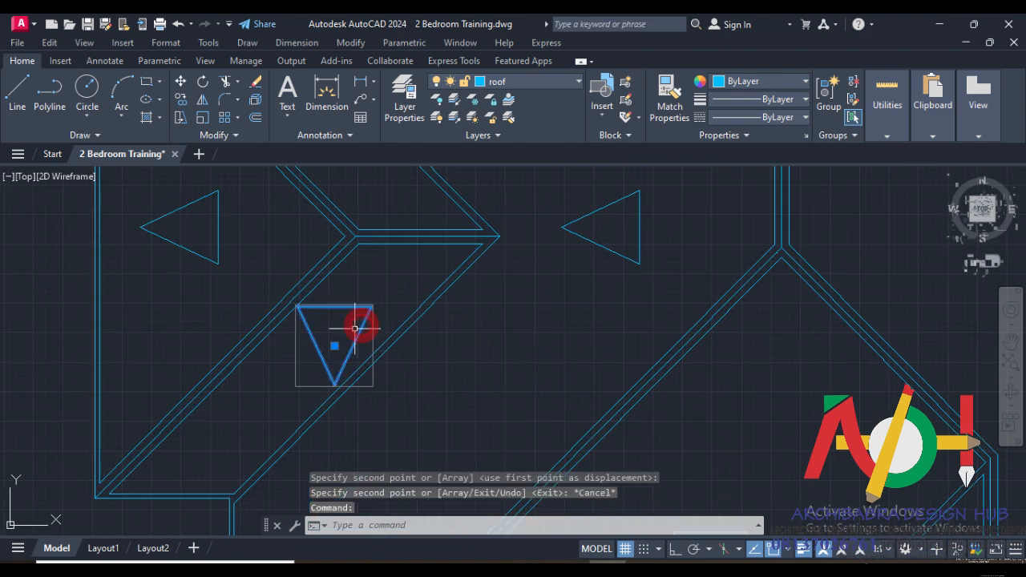
{"action": "left_click", "coordinate": [206, 118]}
{"action": "left_click", "coordinate": [368, 307]}
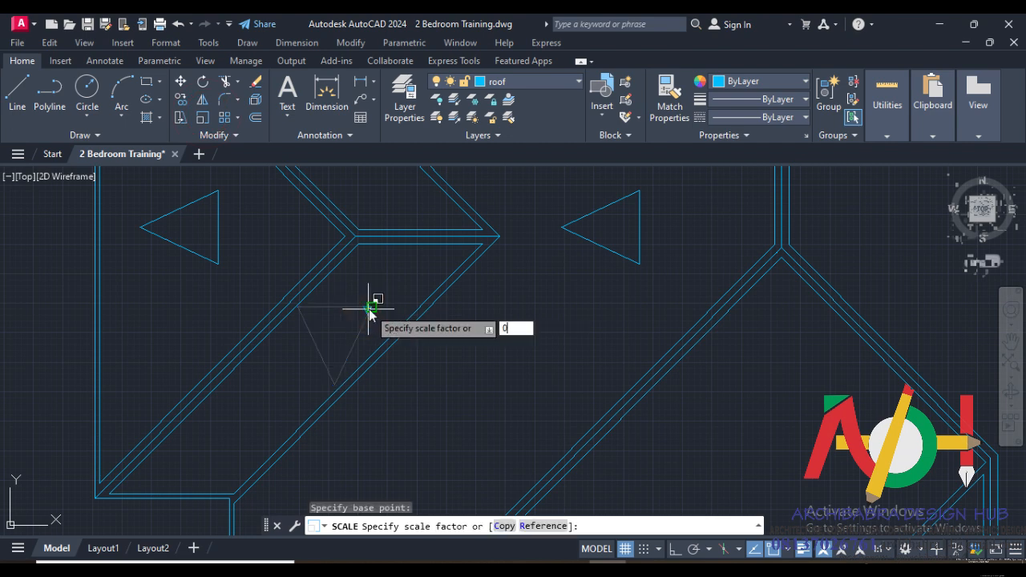
{"action": "type", "text": "0.7"}
{"action": "key", "text": "Return"}
{"action": "scroll", "coordinate": [357, 356], "scroll_direction": "down", "scroll_amount": 2}
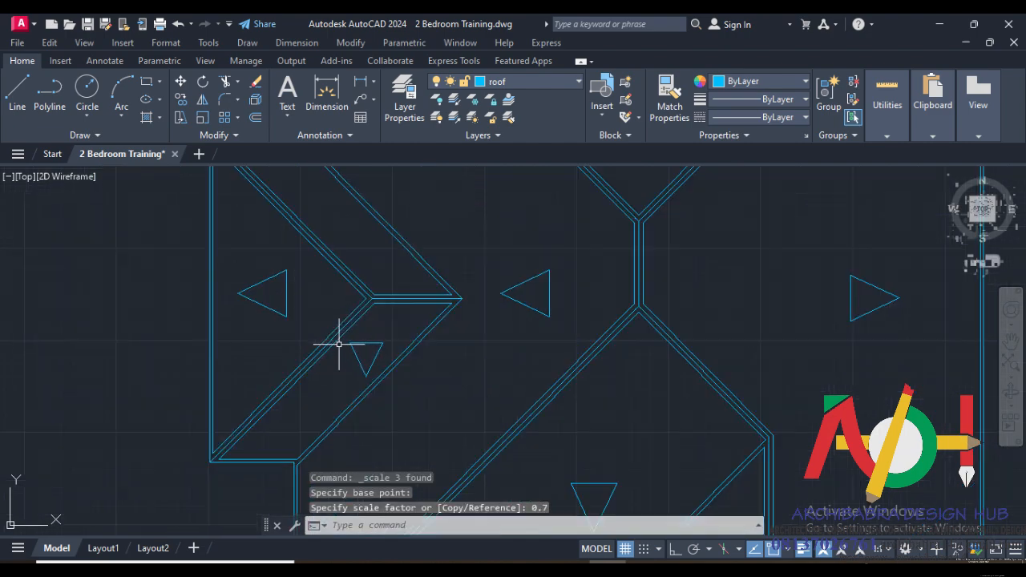
Step: Mirror the scaled triangle about the west projection's ridge onto its north slope, keeping the source
{"action": "left_click", "coordinate": [361, 345]}
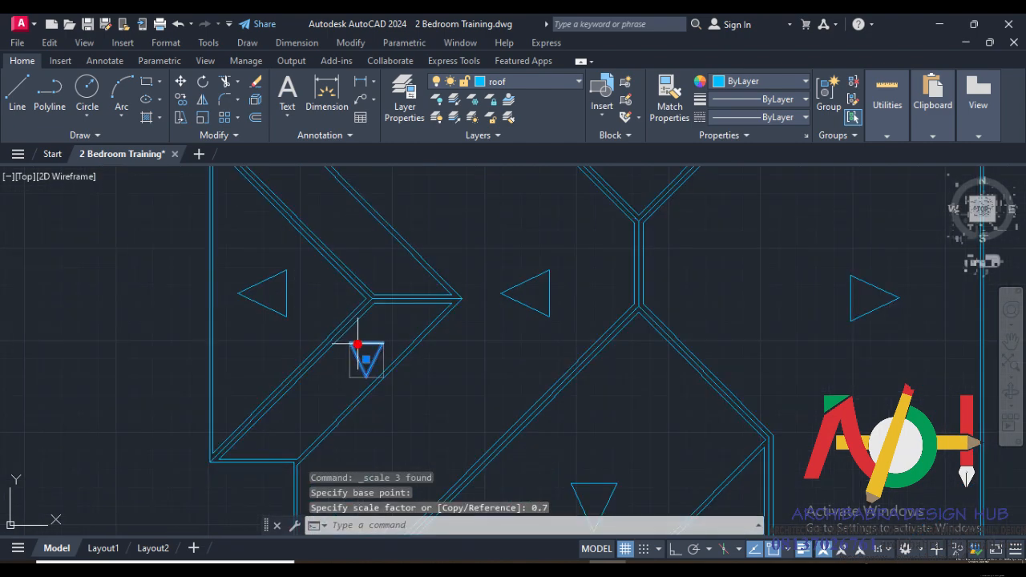
{"action": "left_click", "coordinate": [202, 101]}
{"action": "scroll", "coordinate": [355, 294], "scroll_direction": "up", "scroll_amount": 3}
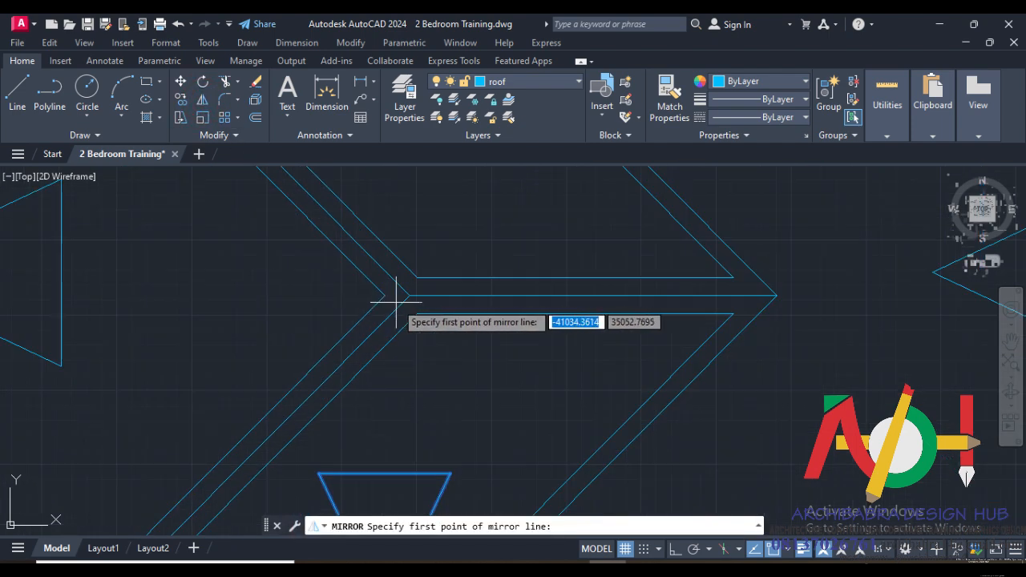
{"action": "left_click", "coordinate": [410, 296]}
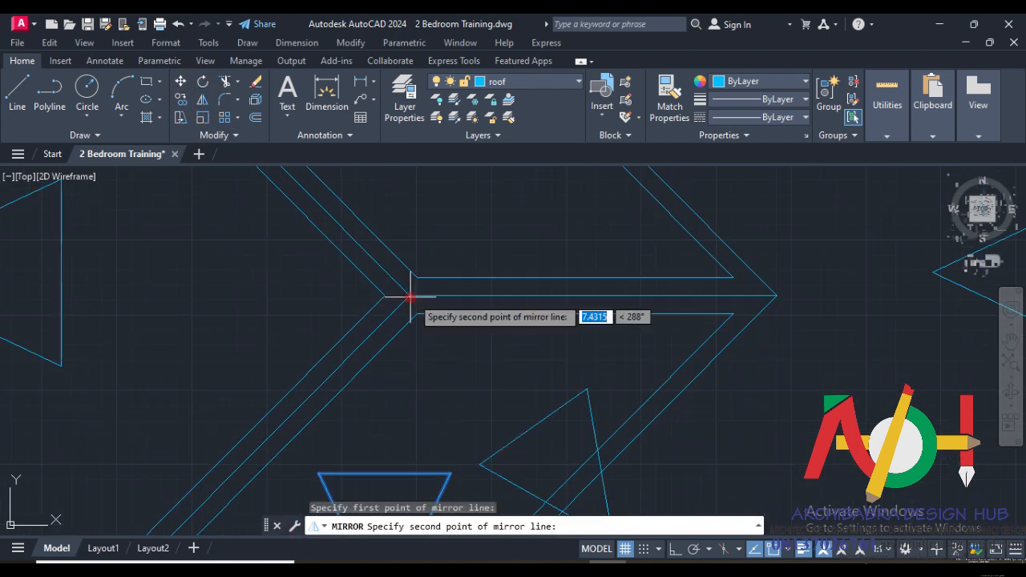
{"action": "left_click", "coordinate": [777, 295]}
{"action": "left_click", "coordinate": [812, 351]}
{"action": "scroll", "coordinate": [454, 336], "scroll_direction": "down", "scroll_amount": 3}
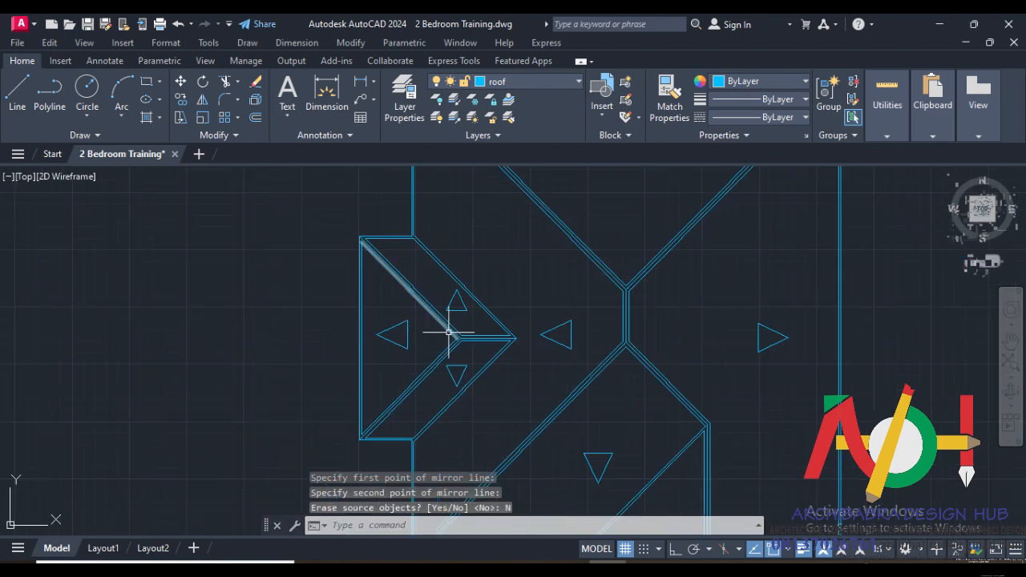
Step: Examine the slope-direction triangles across the whole roof plan
{"action": "scroll", "coordinate": [396, 291], "scroll_direction": "down", "scroll_amount": 2}
{"action": "scroll", "coordinate": [396, 290], "scroll_direction": "up", "scroll_amount": 4}
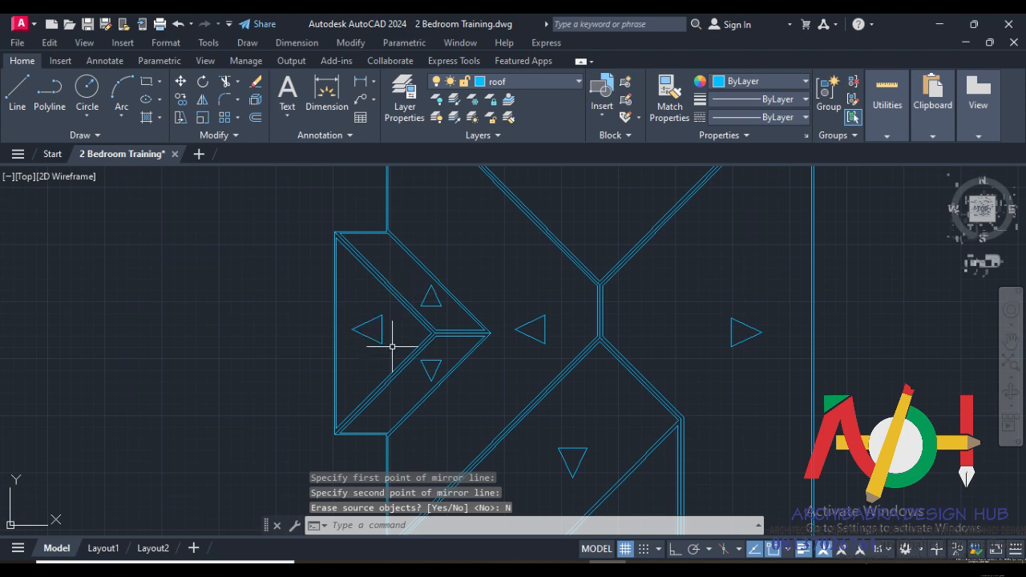
{"action": "scroll", "coordinate": [394, 344], "scroll_direction": "down", "scroll_amount": 4}
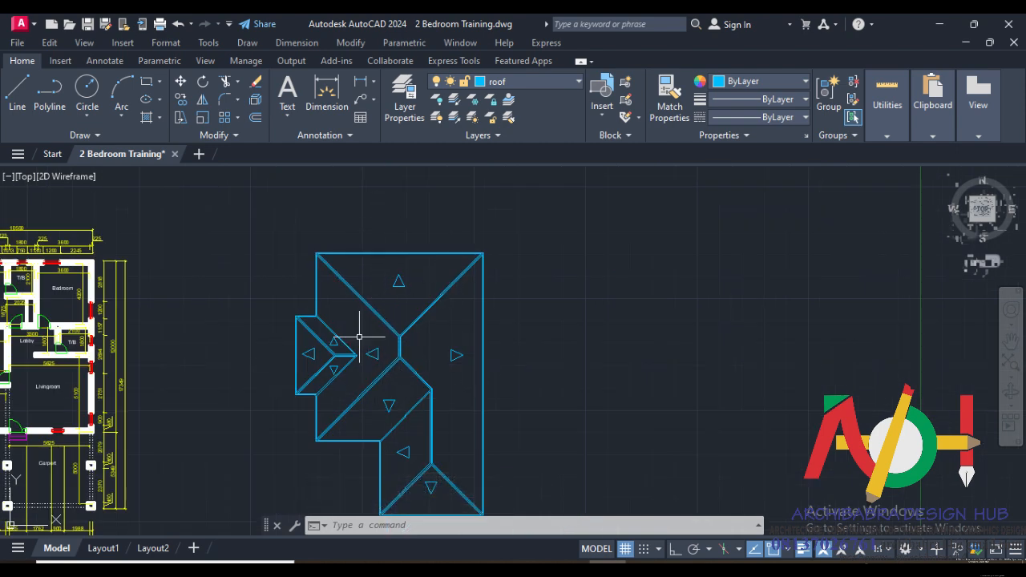
{"action": "scroll", "coordinate": [339, 280], "scroll_direction": "down", "scroll_amount": 2}
{"action": "scroll", "coordinate": [411, 380], "scroll_direction": "up", "scroll_amount": 5}
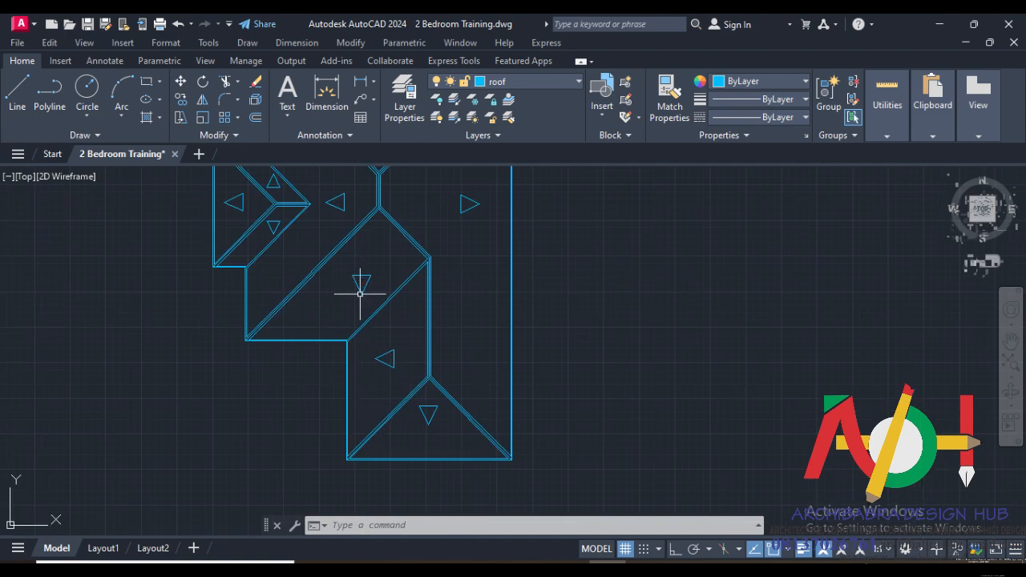
{"action": "scroll", "coordinate": [444, 375], "scroll_direction": "down", "scroll_amount": 3}
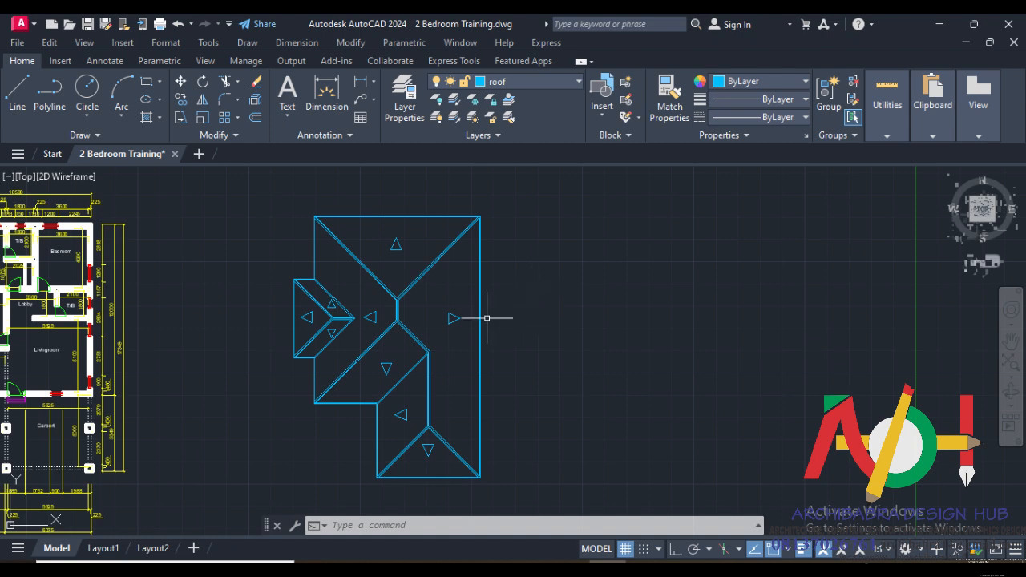
{"action": "scroll", "coordinate": [486, 318], "scroll_direction": "up", "scroll_amount": 2}
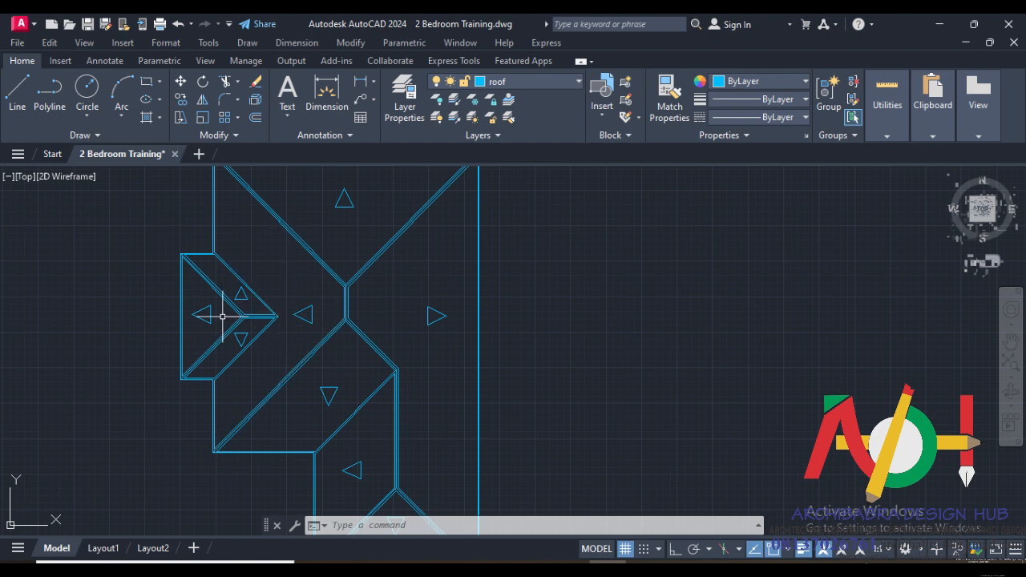
{"action": "scroll", "coordinate": [315, 377], "scroll_direction": "down", "scroll_amount": 5}
{"action": "scroll", "coordinate": [341, 342], "scroll_direction": "up", "scroll_amount": 3}
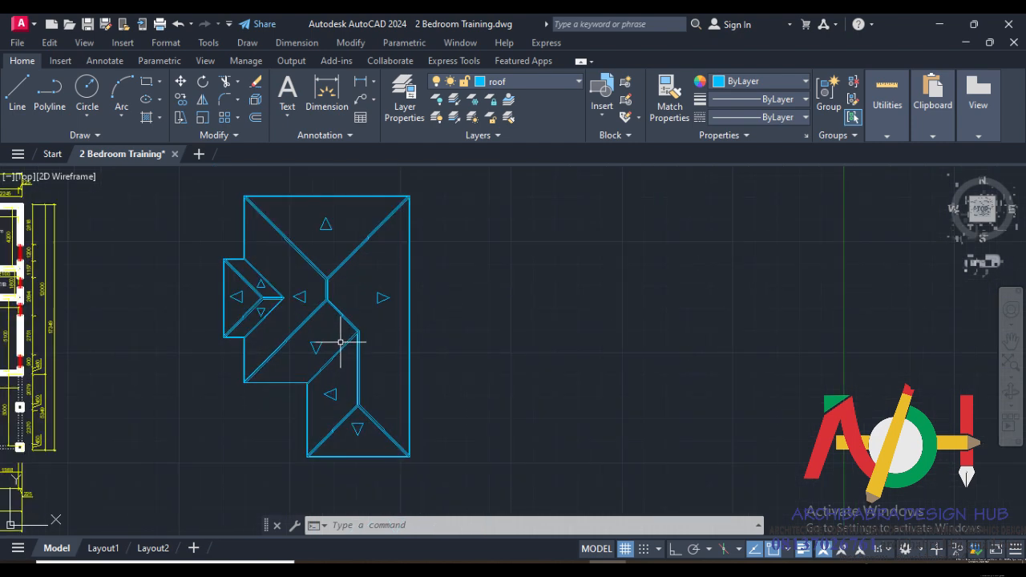
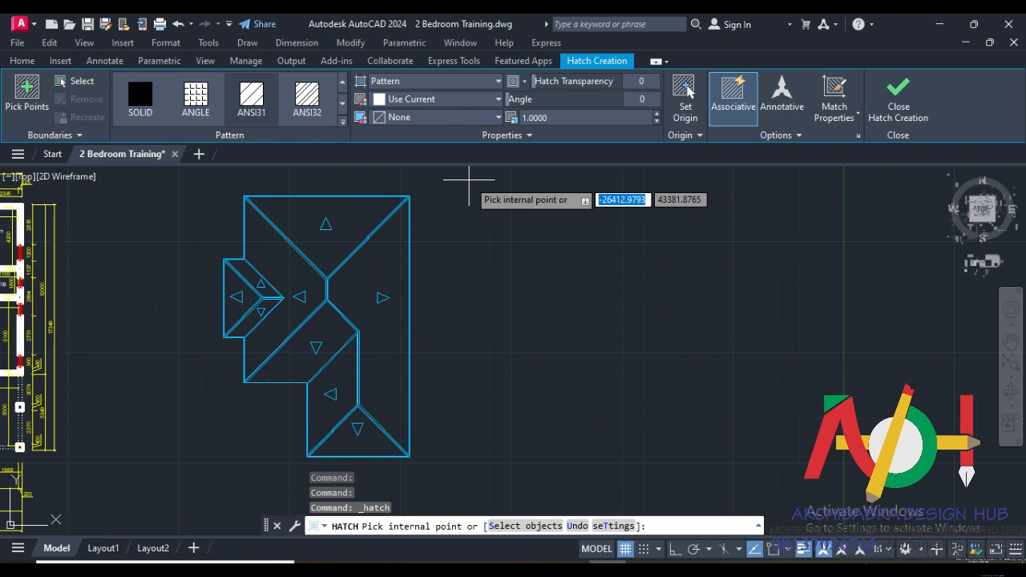
Step: Look through the available hatch patterns and choose ANSI32 for the roof slopes
{"action": "left_click", "coordinate": [342, 104]}
{"action": "left_click", "coordinate": [342, 105]}
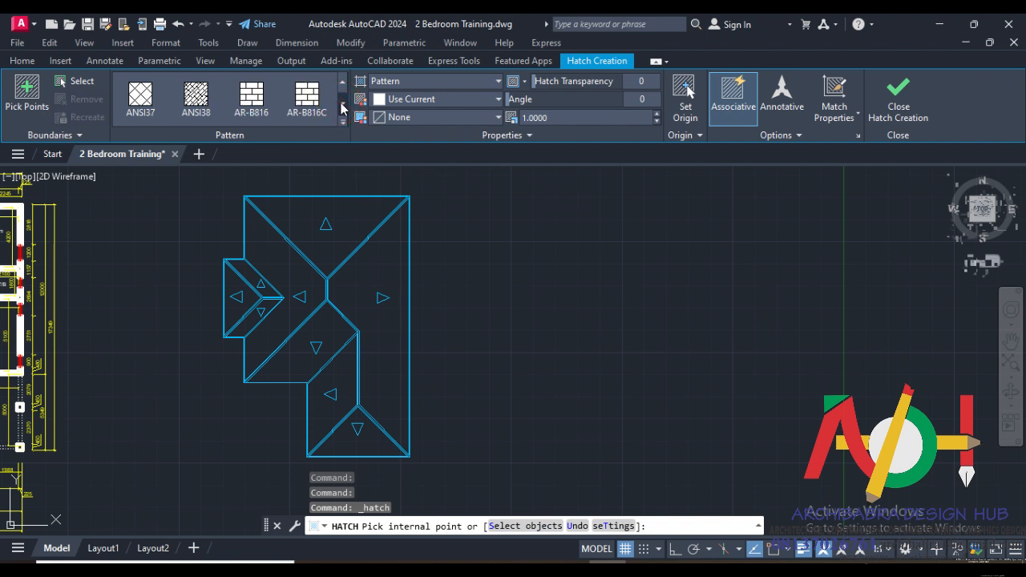
{"action": "left_click", "coordinate": [343, 105]}
{"action": "left_click", "coordinate": [342, 83]}
{"action": "left_click", "coordinate": [342, 84]}
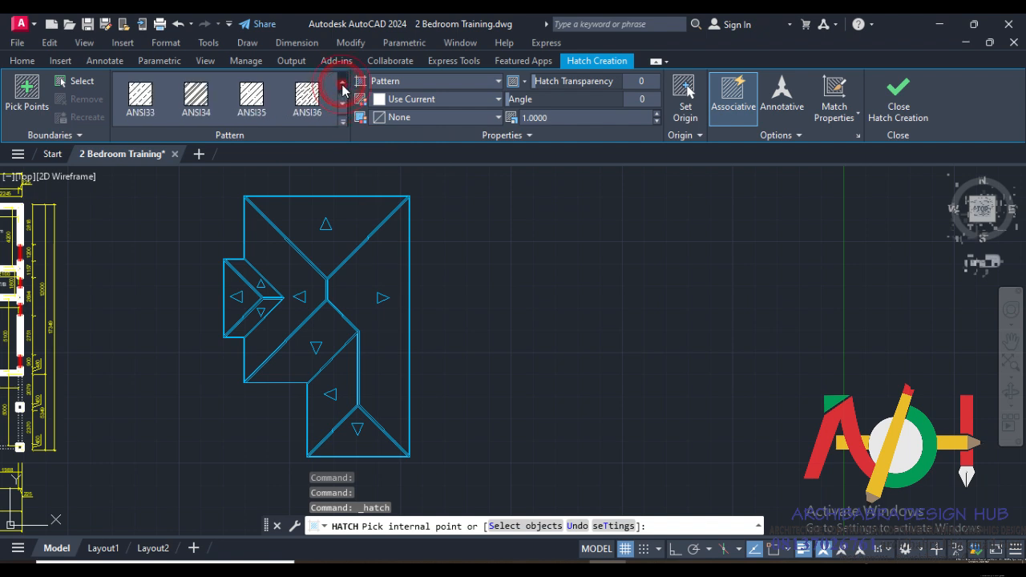
{"action": "left_click", "coordinate": [343, 83]}
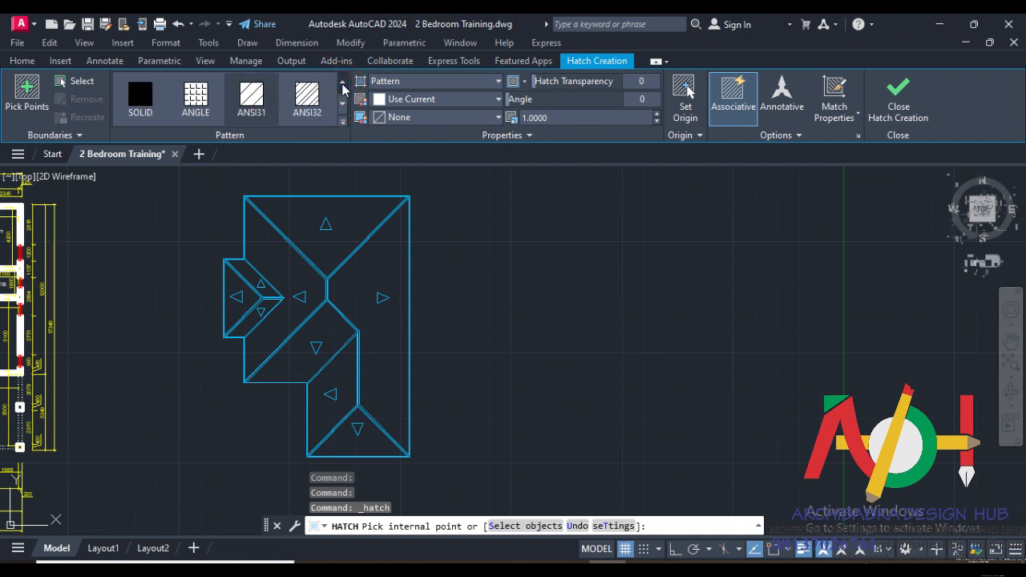
{"action": "left_click", "coordinate": [316, 90]}
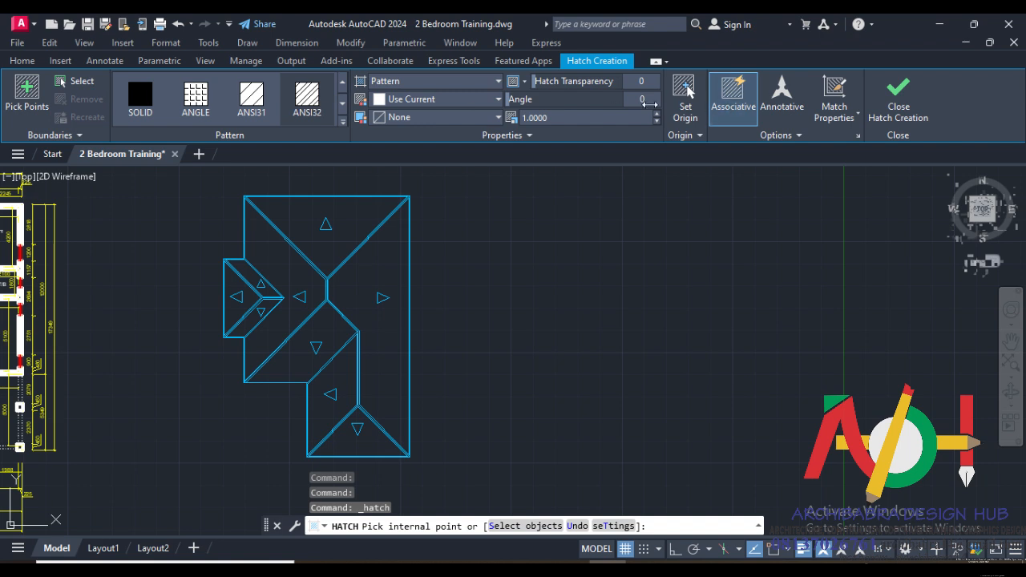
Step: Hatch the large triangular slope at the roof's north end with ANSI32 at a 45° angle and a scale of 1000
{"action": "left_click", "coordinate": [571, 117]}
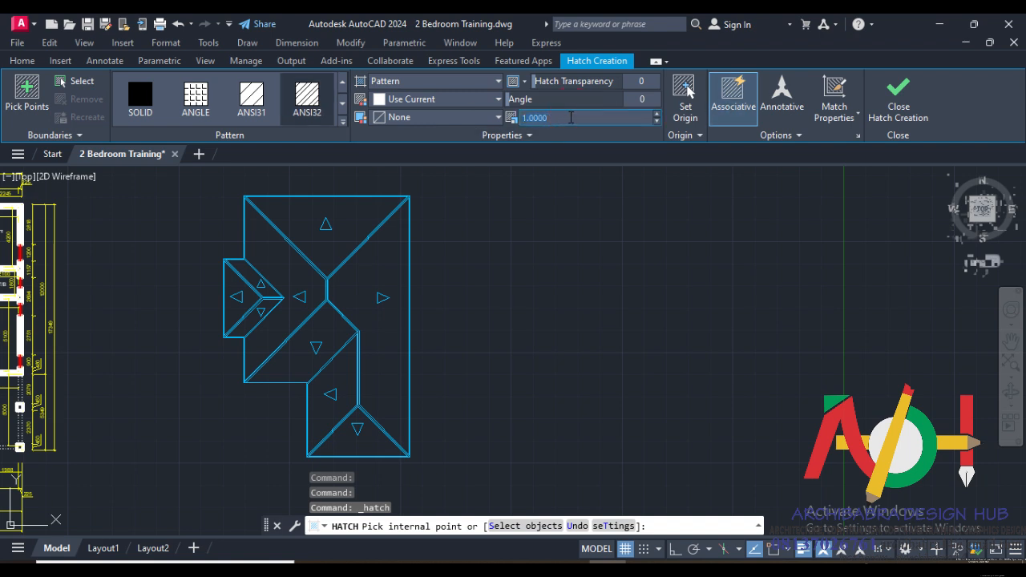
{"action": "key", "text": "Return"}
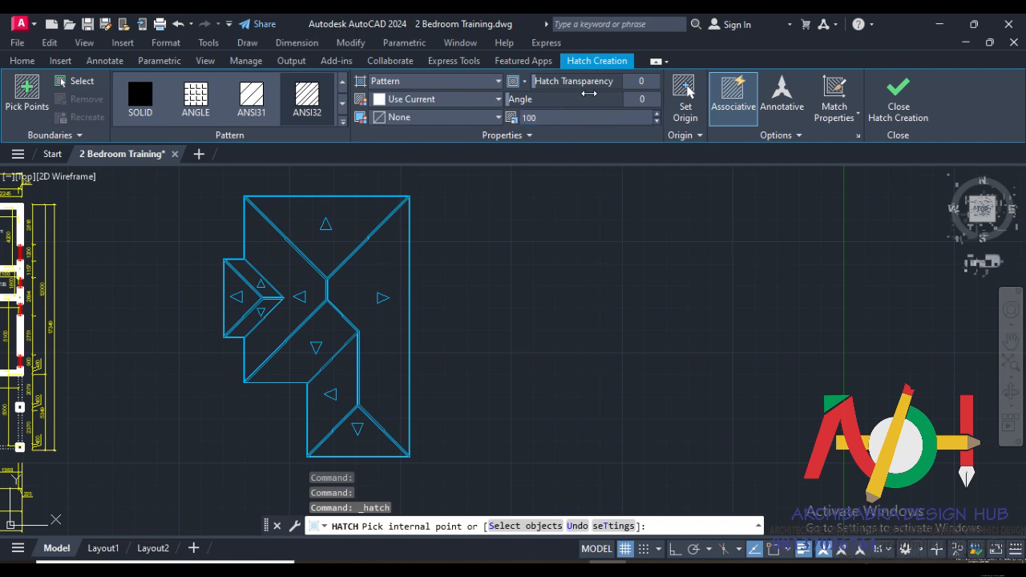
{"action": "left_click", "coordinate": [642, 99]}
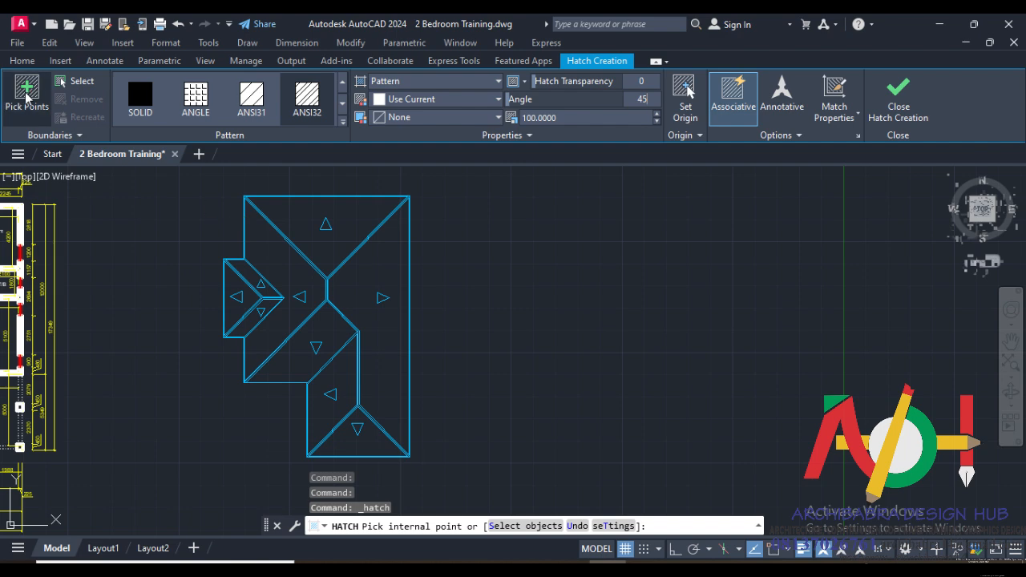
{"action": "left_click", "coordinate": [27, 93]}
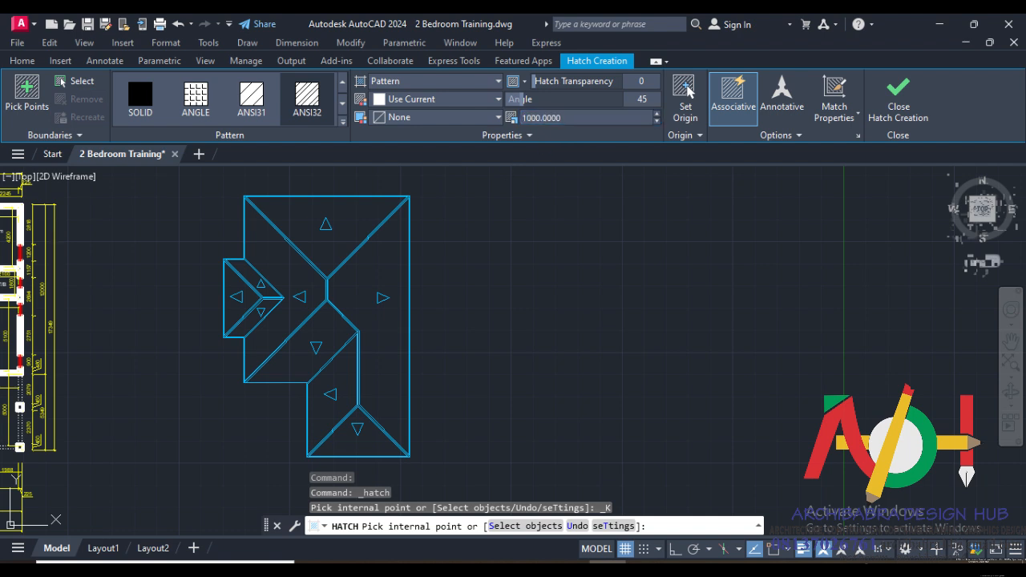
{"action": "scroll", "coordinate": [346, 207], "scroll_direction": "up", "scroll_amount": 2}
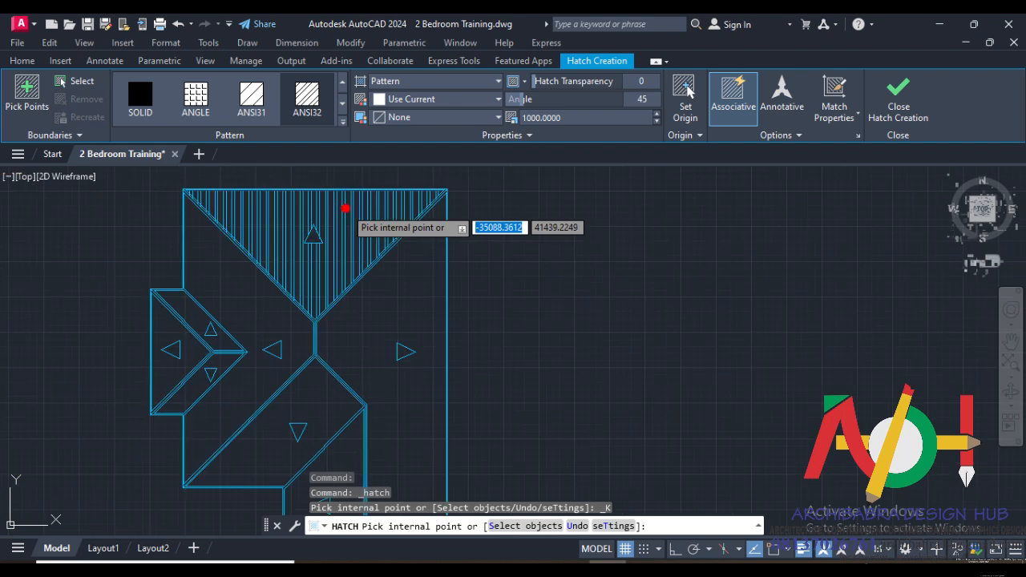
{"action": "left_click", "coordinate": [346, 209]}
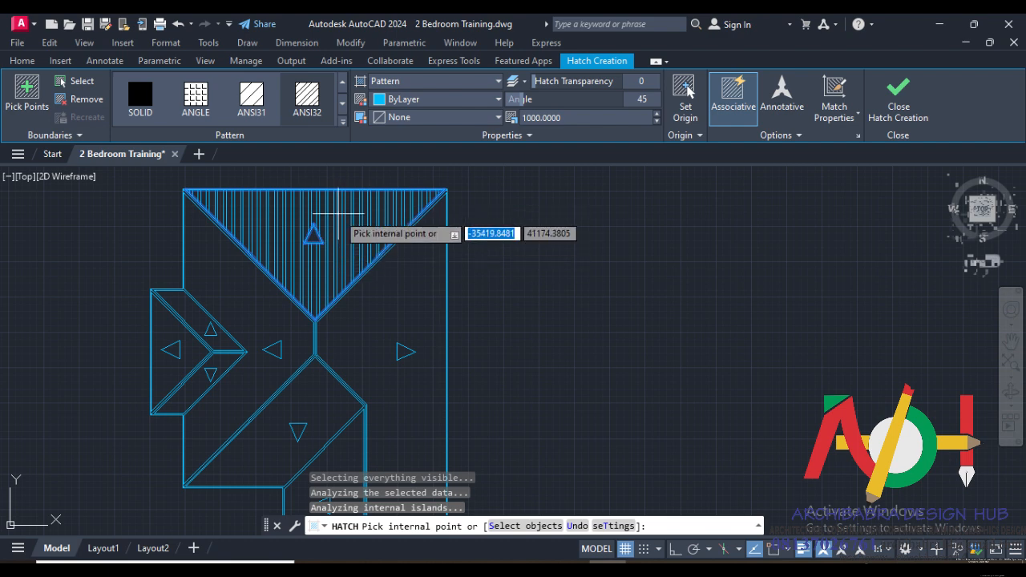
Step: Try to hatch the triangular slope at the roof's south end from an internal point, and undo the picks
{"action": "scroll", "coordinate": [338, 214], "scroll_direction": "down", "scroll_amount": 3}
{"action": "scroll", "coordinate": [341, 360], "scroll_direction": "up", "scroll_amount": 3}
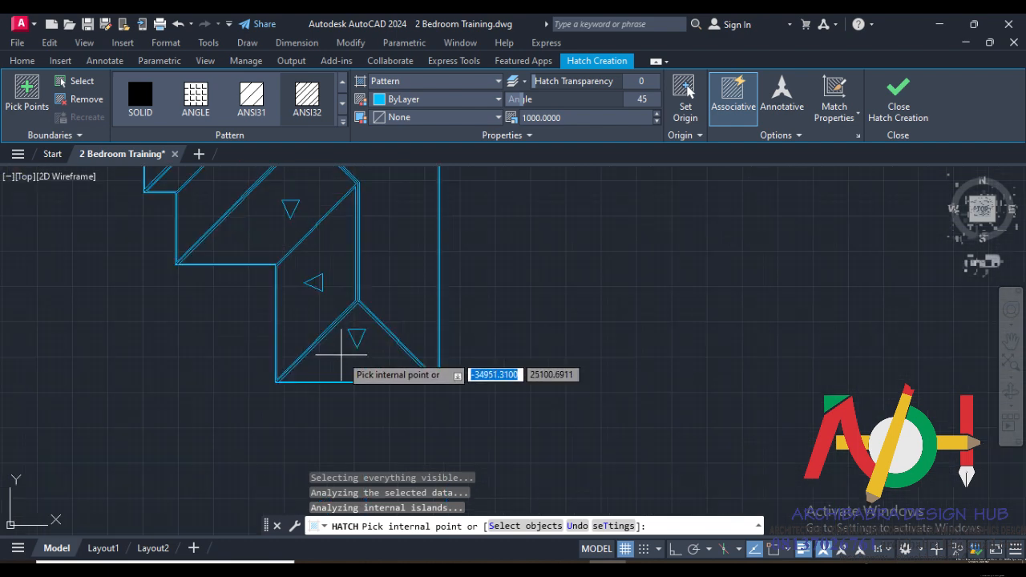
{"action": "left_click", "coordinate": [341, 353]}
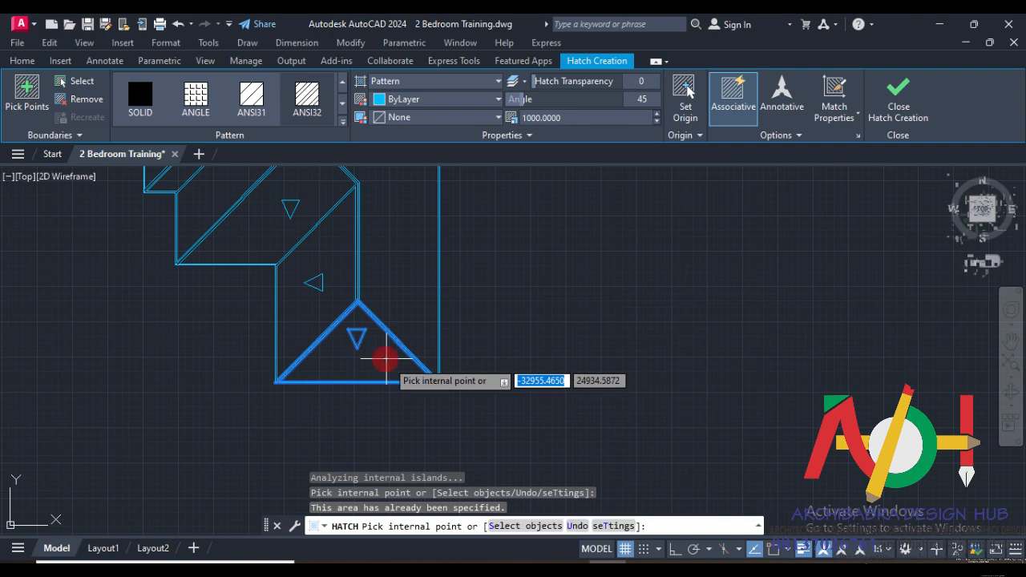
{"action": "scroll", "coordinate": [377, 364], "scroll_direction": "down", "scroll_amount": 2}
{"action": "scroll", "coordinate": [341, 368], "scroll_direction": "up", "scroll_amount": 4}
{"action": "scroll", "coordinate": [345, 373], "scroll_direction": "down", "scroll_amount": 4}
{"action": "scroll", "coordinate": [353, 374], "scroll_direction": "up", "scroll_amount": 2}
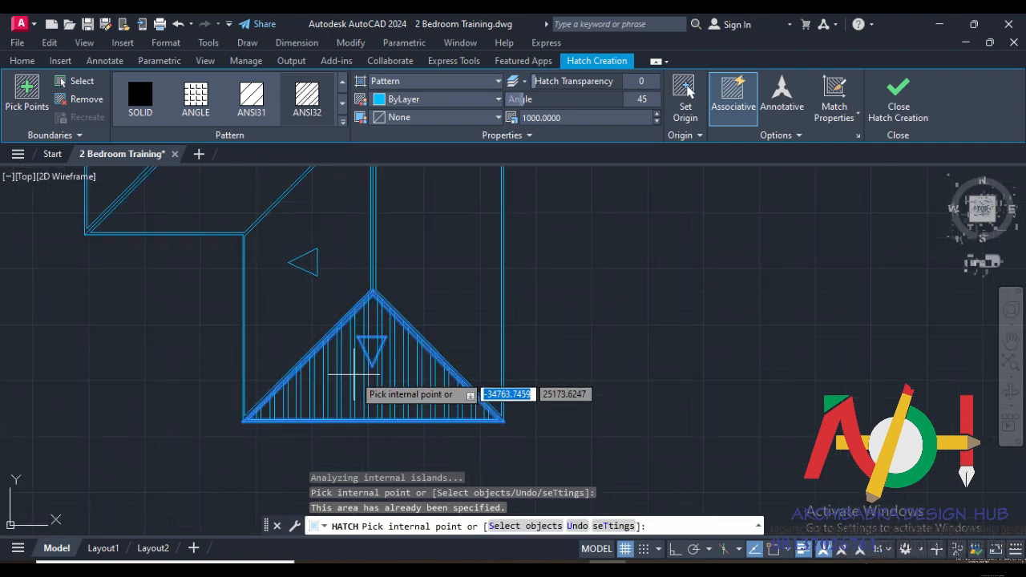
{"action": "key", "text": "ctrl+z"}
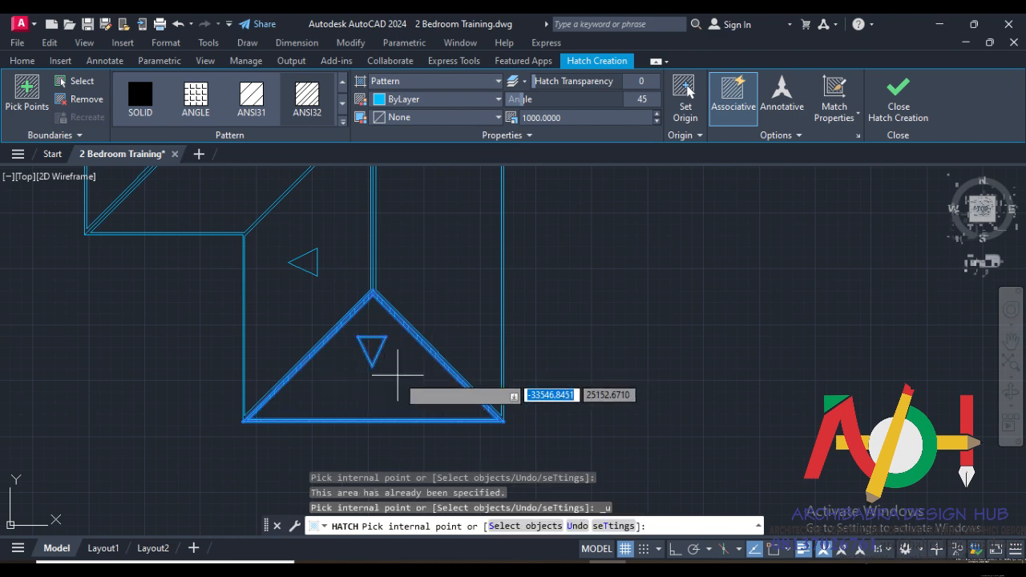
{"action": "key", "text": "ctrl+z"}
Step: Retry the south-end triangle's hatch from a point beside its slope arrow, and undo that pick
{"action": "scroll", "coordinate": [398, 368], "scroll_direction": "up", "scroll_amount": 4}
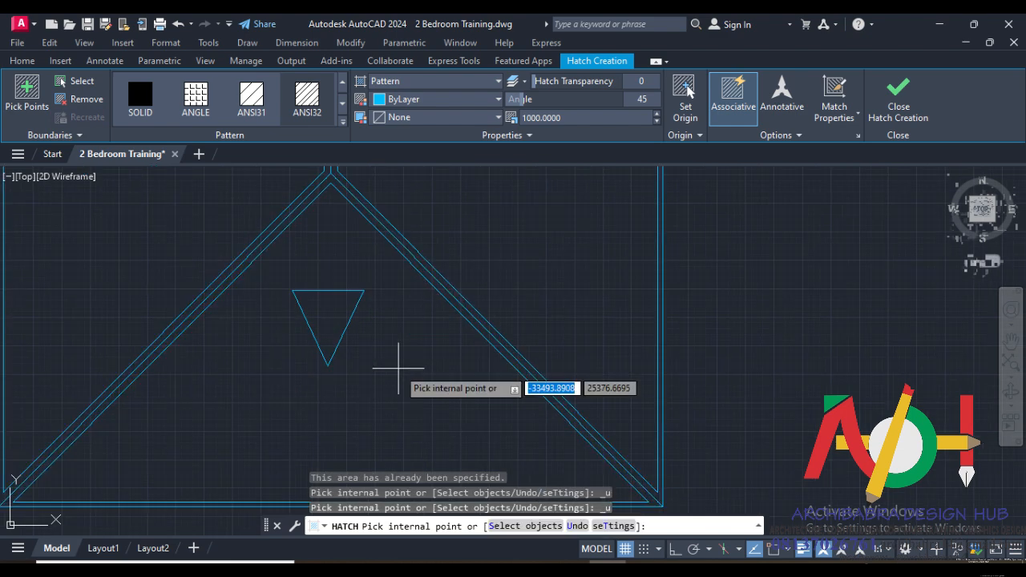
{"action": "left_click", "coordinate": [398, 368]}
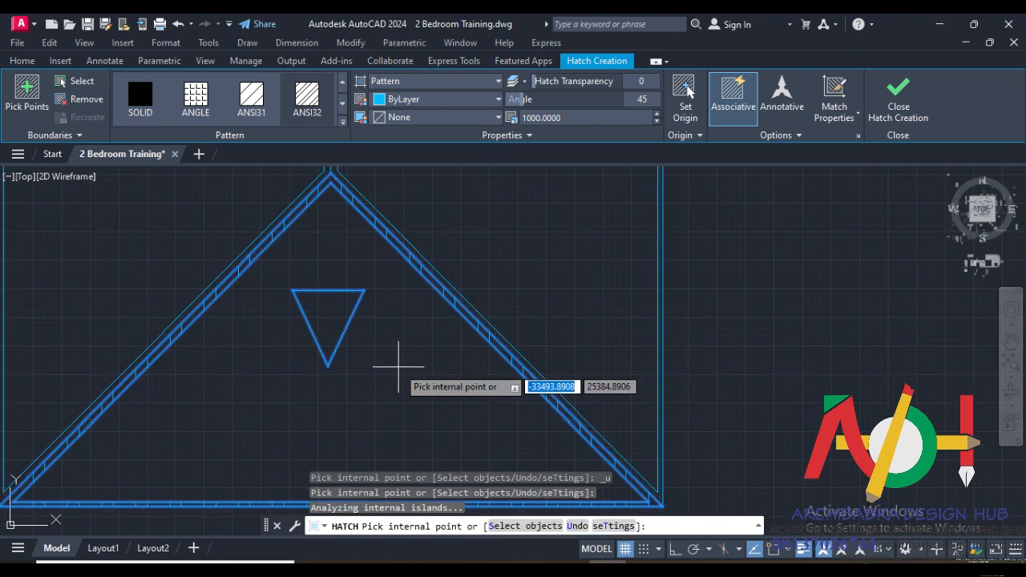
{"action": "key", "text": "ctrl+z"}
Step: Hatch the main roof's south-facing slope below the central ridge with the same vertical roofing pattern
{"action": "scroll", "coordinate": [410, 341], "scroll_direction": "down", "scroll_amount": 5}
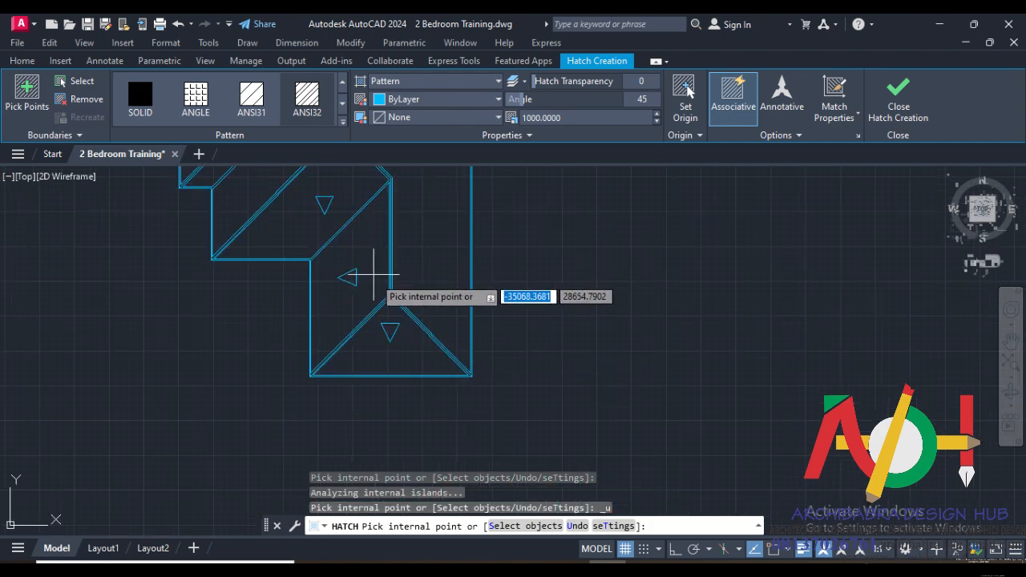
{"action": "middle_click_drag", "start_coordinate": [364, 235], "coordinate": [380, 401]}
{"action": "scroll", "coordinate": [380, 402], "scroll_direction": "down", "scroll_amount": 2}
{"action": "scroll", "coordinate": [327, 342], "scroll_direction": "up", "scroll_amount": 2}
{"action": "scroll", "coordinate": [311, 367], "scroll_direction": "down", "scroll_amount": 2}
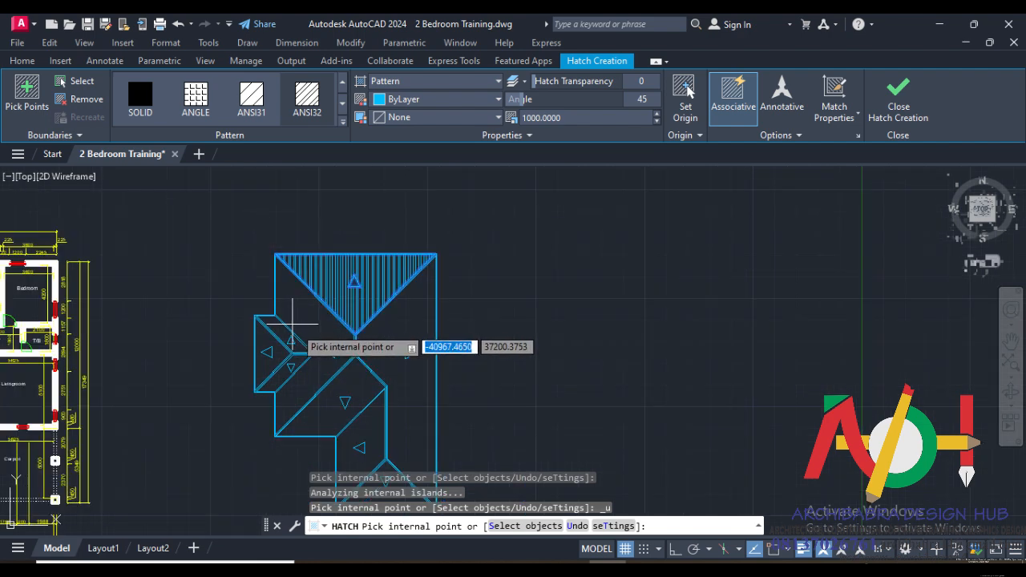
{"action": "scroll", "coordinate": [298, 331], "scroll_direction": "up", "scroll_amount": 3}
{"action": "left_click", "coordinate": [368, 351]}
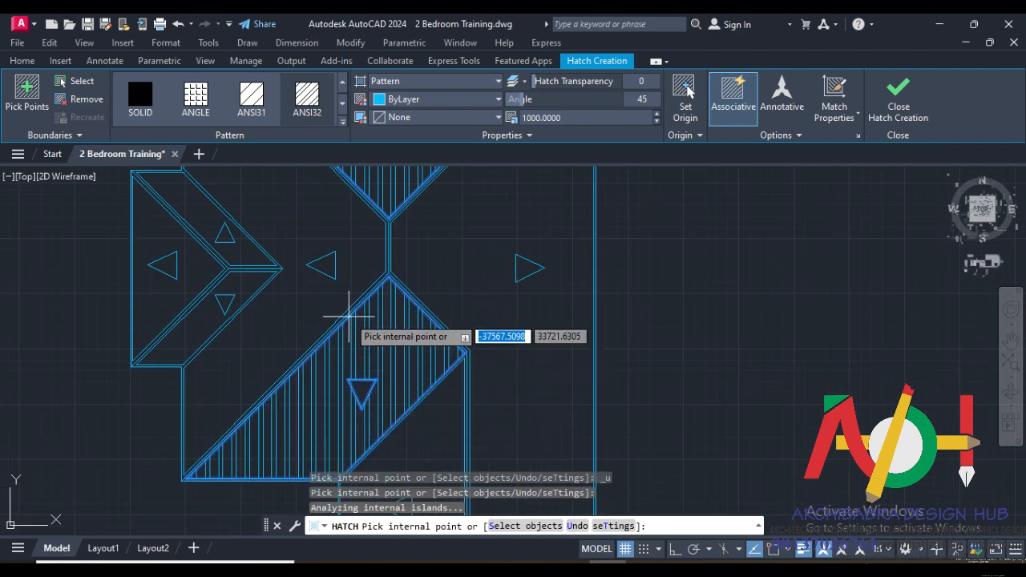
Step: Hatch the south and north slopes of the small west projection and finish the hatch command
{"action": "scroll", "coordinate": [353, 313], "scroll_direction": "down", "scroll_amount": 2}
{"action": "scroll", "coordinate": [381, 310], "scroll_direction": "down", "scroll_amount": 2}
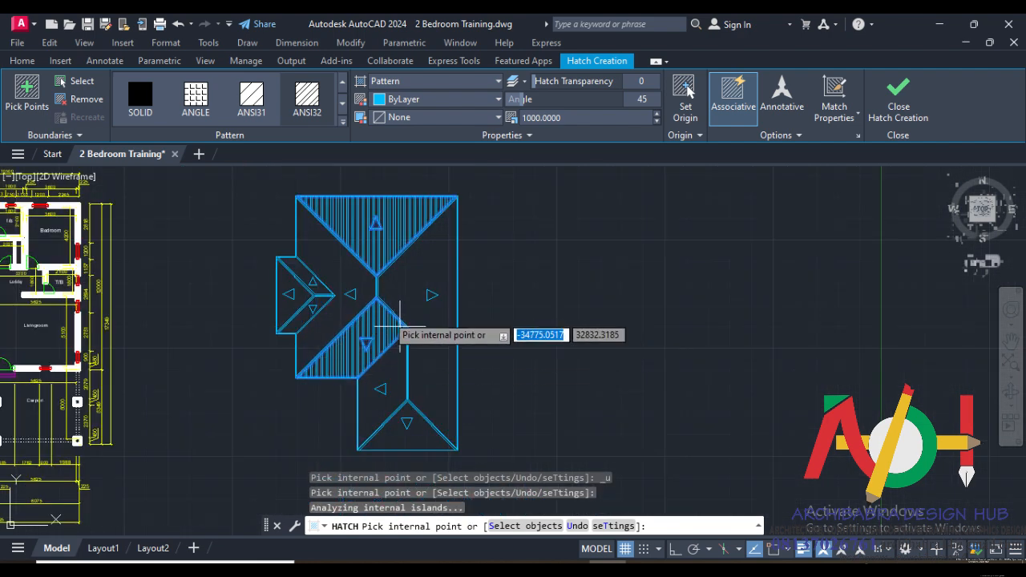
{"action": "scroll", "coordinate": [307, 311], "scroll_direction": "up", "scroll_amount": 3}
{"action": "left_click", "coordinate": [298, 315]}
{"action": "scroll", "coordinate": [304, 202], "scroll_direction": "up", "scroll_amount": 1}
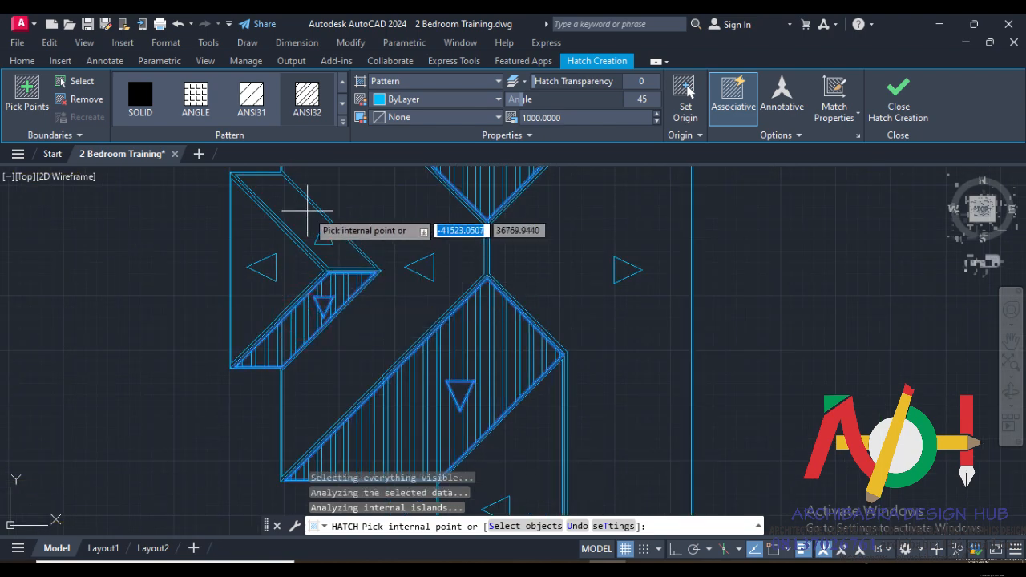
{"action": "scroll", "coordinate": [365, 276], "scroll_direction": "down", "scroll_amount": 5}
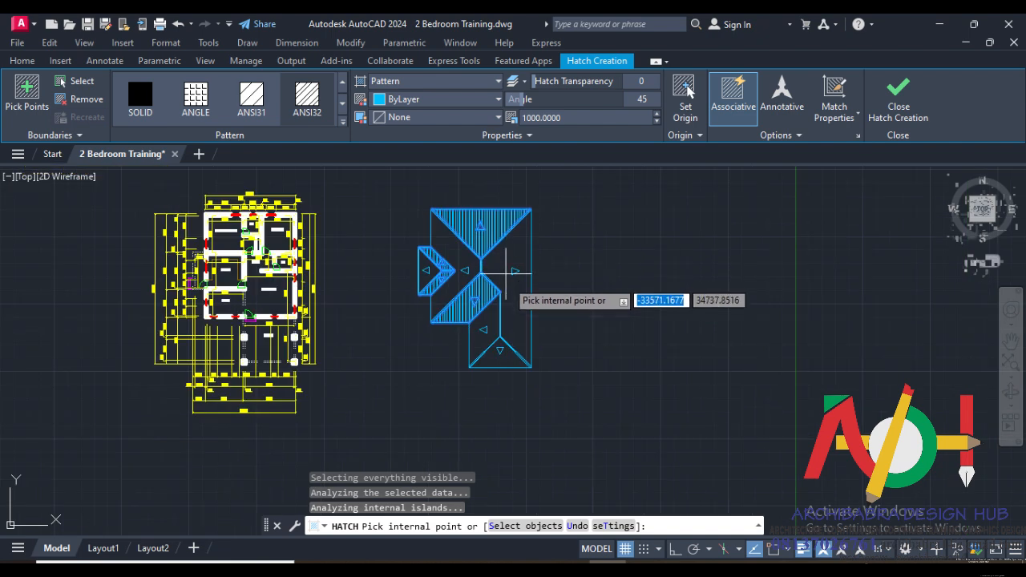
{"action": "scroll", "coordinate": [503, 259], "scroll_direction": "up", "scroll_amount": 1}
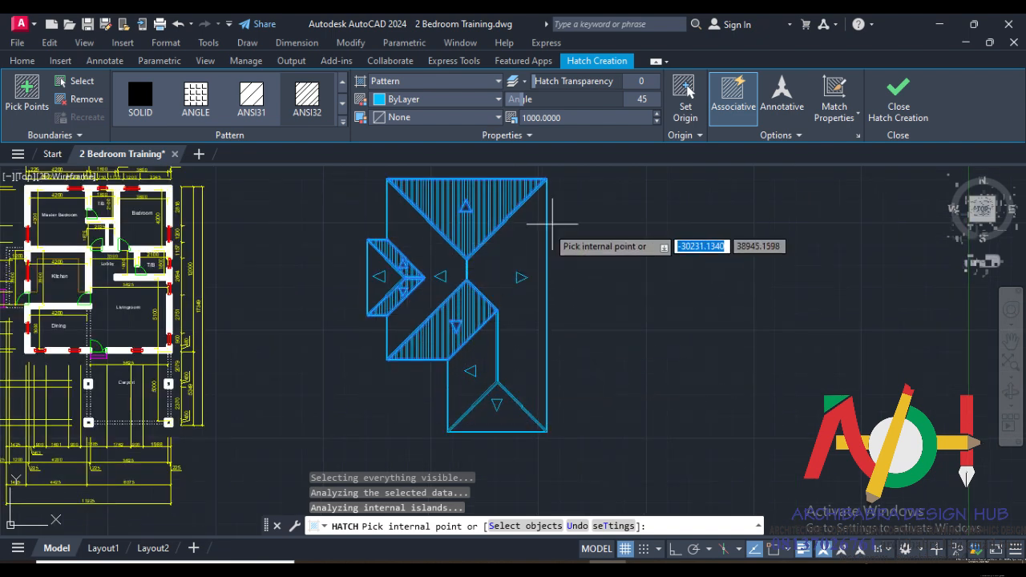
{"action": "left_click", "coordinate": [896, 101]}
Step: Try to hatch the south-end triangle by selecting its three inner edges as boundary objects, and undo the last selection
{"action": "scroll", "coordinate": [474, 435], "scroll_direction": "up", "scroll_amount": 4}
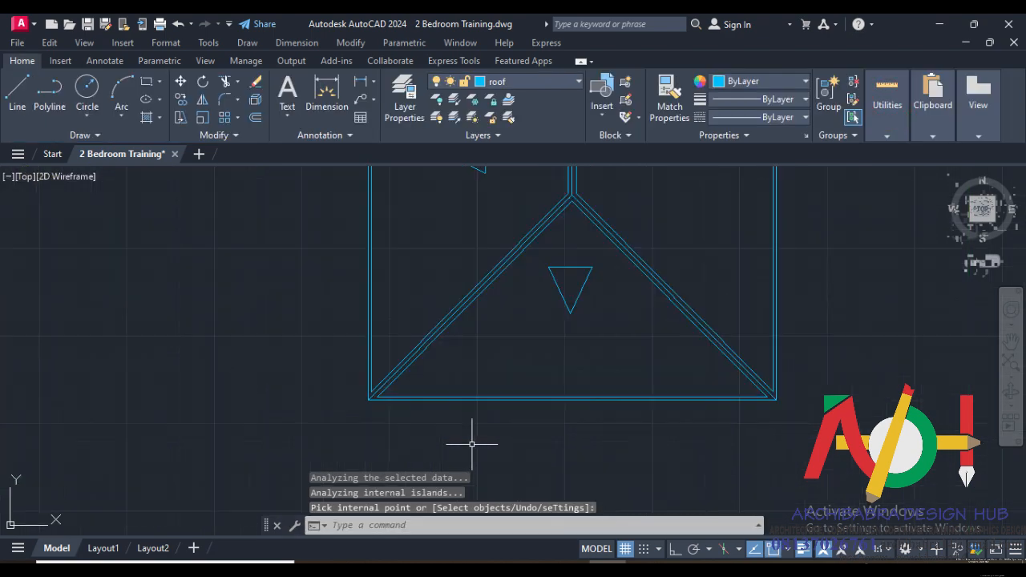
{"action": "scroll", "coordinate": [309, 396], "scroll_direction": "down", "scroll_amount": 2}
{"action": "scroll", "coordinate": [553, 205], "scroll_direction": "up", "scroll_amount": 2}
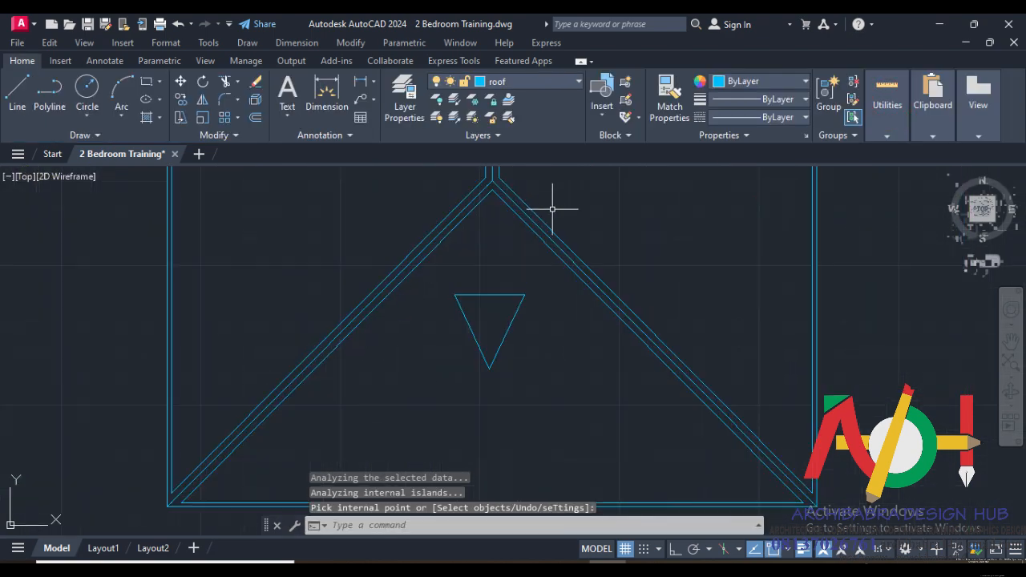
{"action": "scroll", "coordinate": [365, 355], "scroll_direction": "down", "scroll_amount": 2}
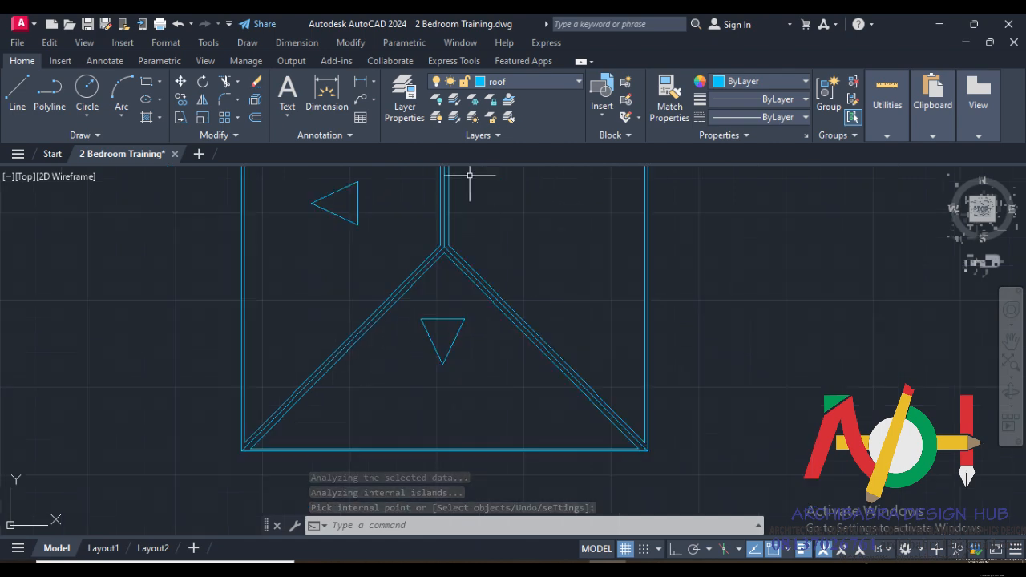
{"action": "left_click", "coordinate": [146, 118]}
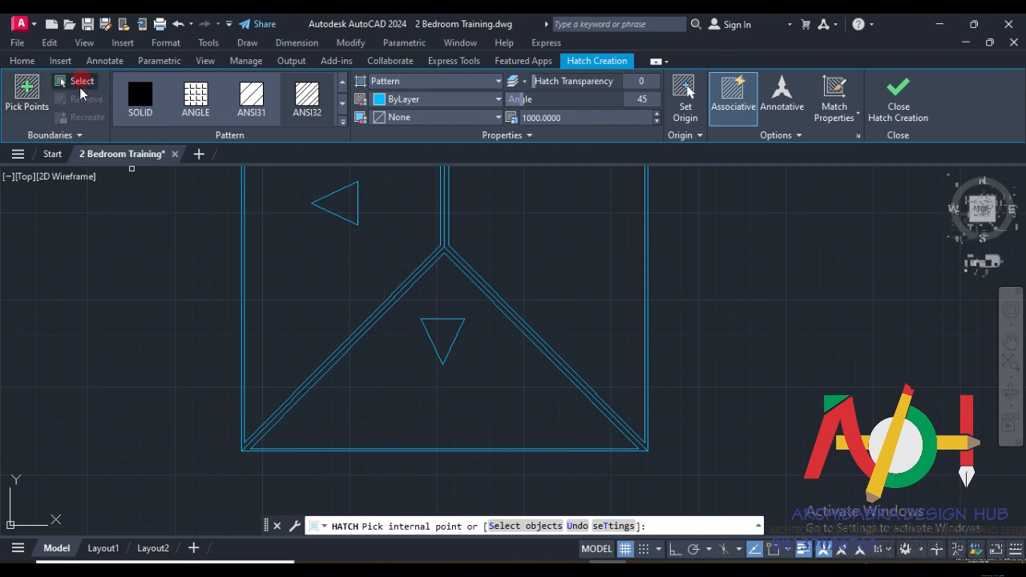
{"action": "left_click", "coordinate": [77, 81]}
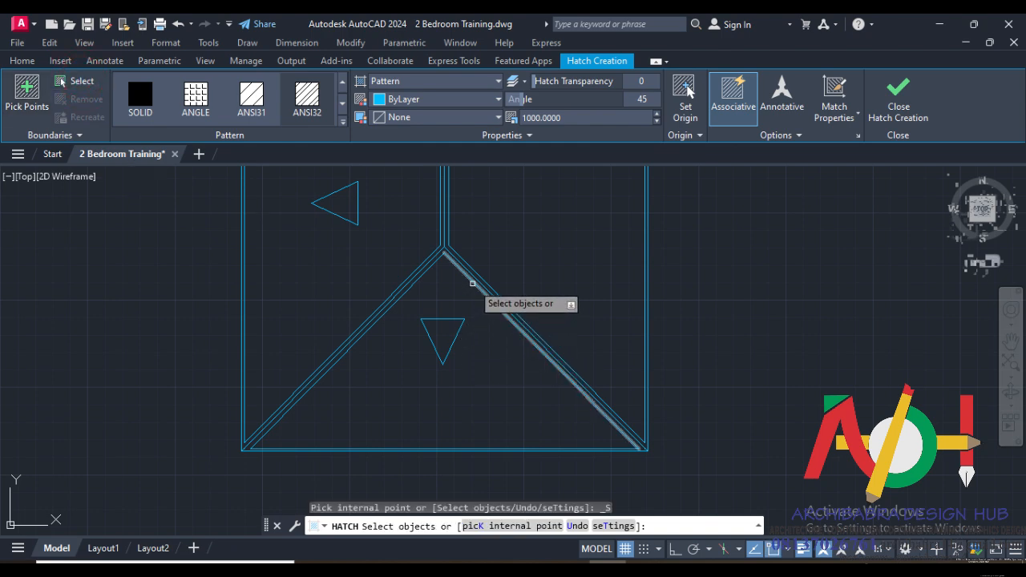
{"action": "left_click", "coordinate": [473, 283]}
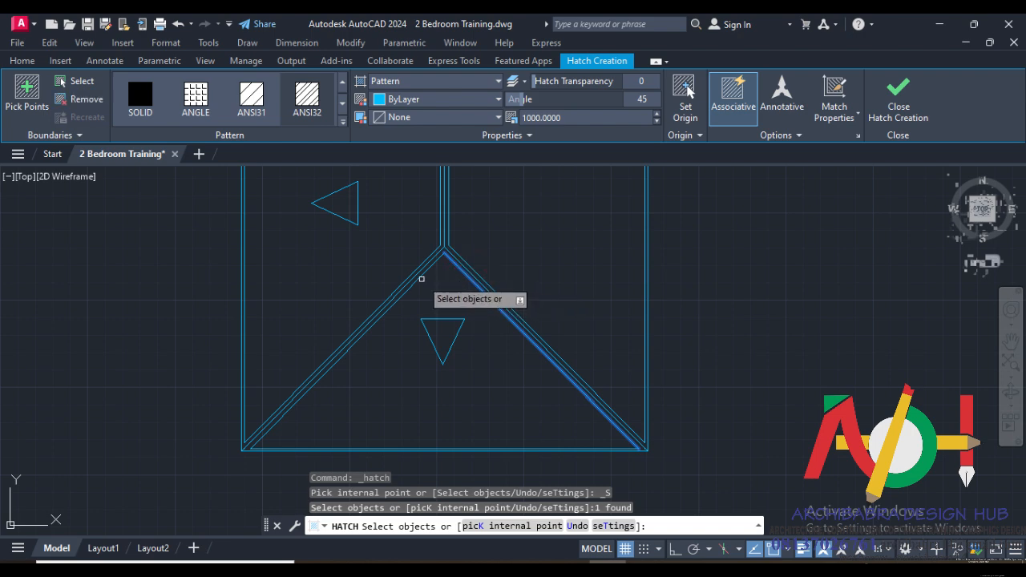
{"action": "left_click", "coordinate": [420, 278]}
{"action": "left_click", "coordinate": [411, 449]}
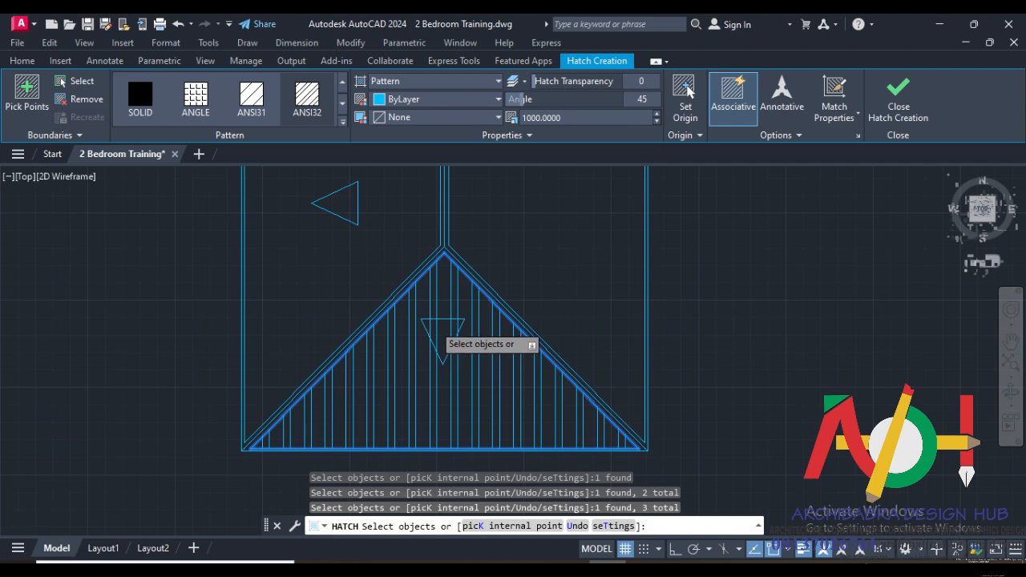
{"action": "scroll", "coordinate": [433, 324], "scroll_direction": "up", "scroll_amount": 2}
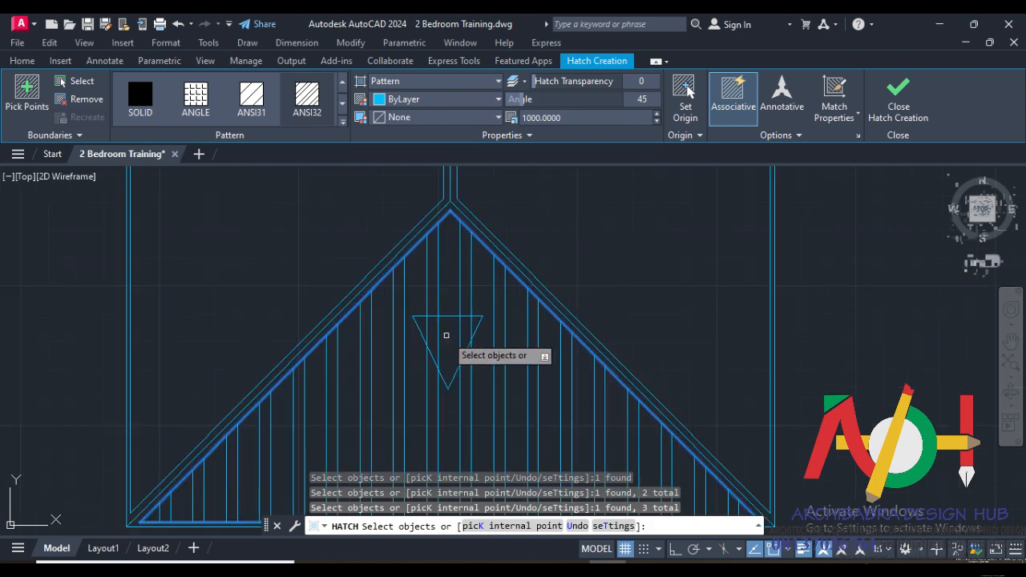
{"action": "key", "text": "ctrl+z"}
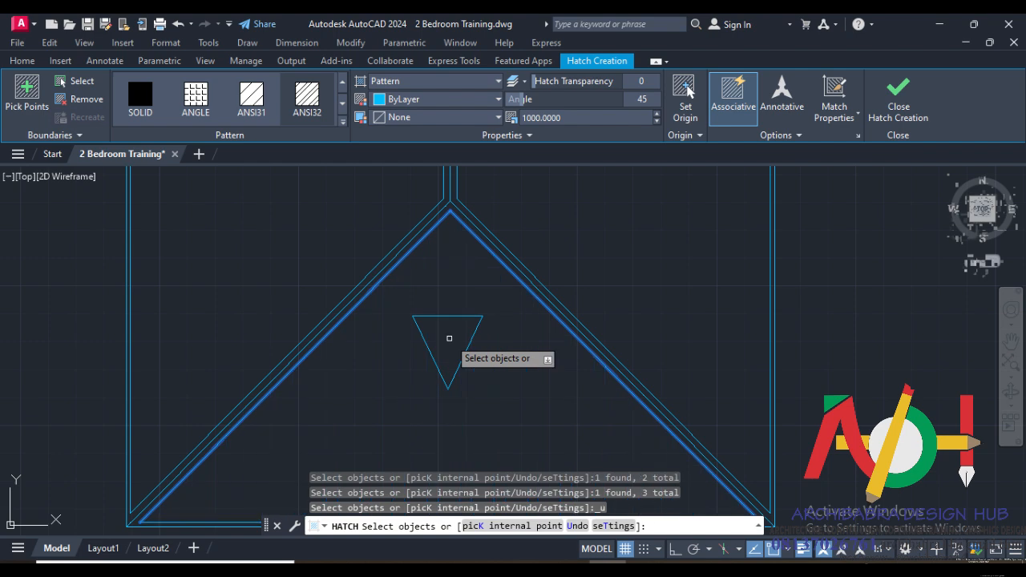
Step: Try to hatch the south-end triangle by adding an internal point to the selected edges, and undo the whole hatch
{"action": "left_click", "coordinate": [15, 80]}
{"action": "left_click", "coordinate": [492, 303]}
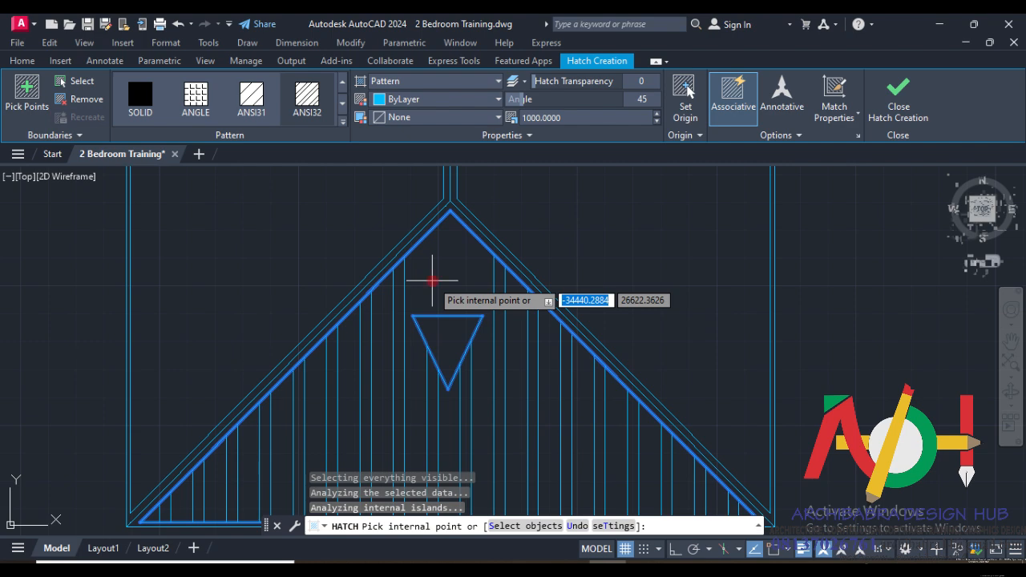
{"action": "left_click", "coordinate": [432, 281]}
{"action": "scroll", "coordinate": [432, 279], "scroll_direction": "down", "scroll_amount": 2}
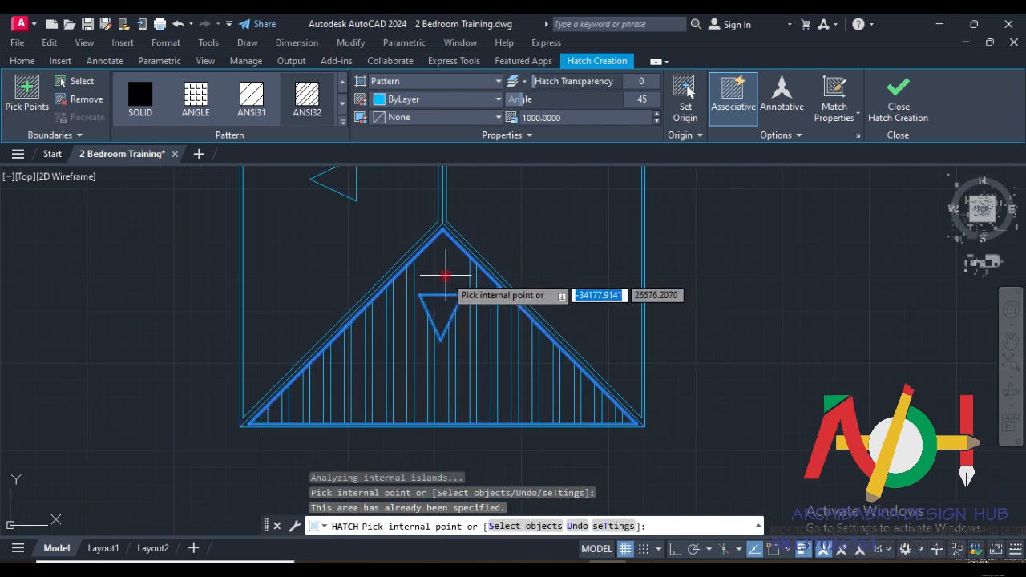
{"action": "key", "text": "Escape"}
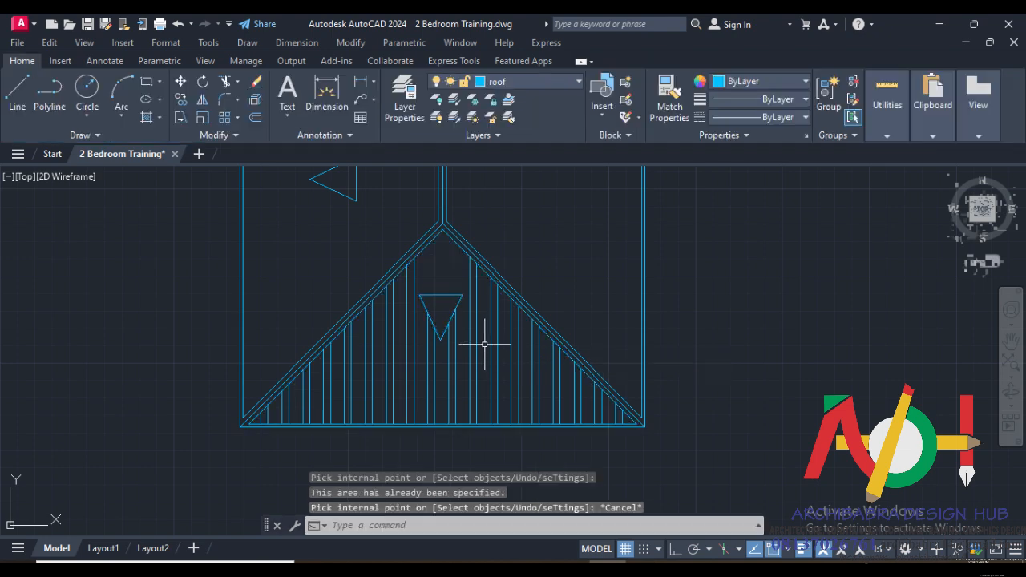
{"action": "key", "text": "Escape"}
{"action": "key", "text": "ctrl+z"}
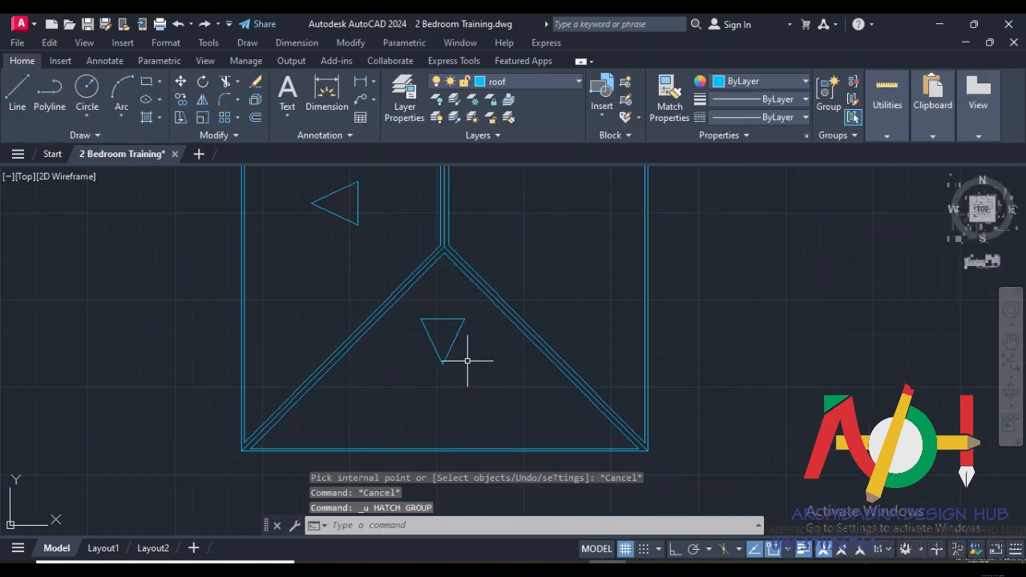
Step: Hatch the south-end triangular slope from an internal point just above its slope arrow, leaving the arrow clear
{"action": "left_click", "coordinate": [148, 120]}
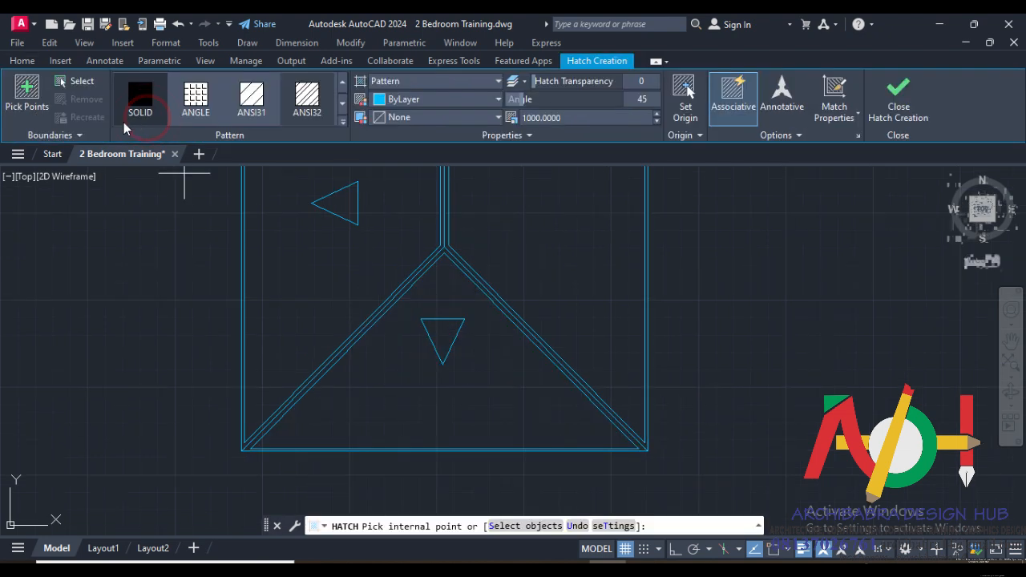
{"action": "left_click", "coordinate": [26, 95]}
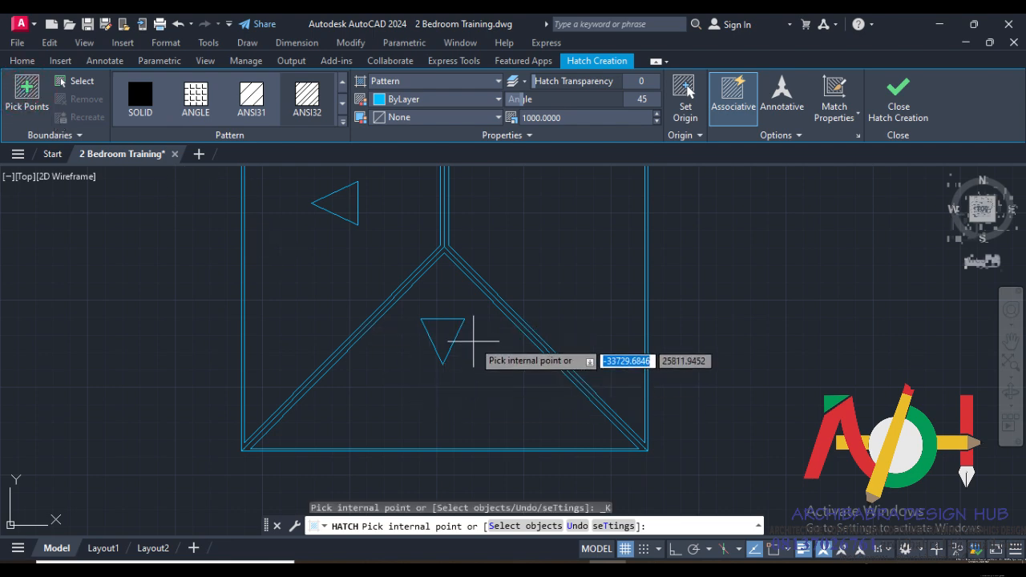
{"action": "left_click", "coordinate": [445, 297]}
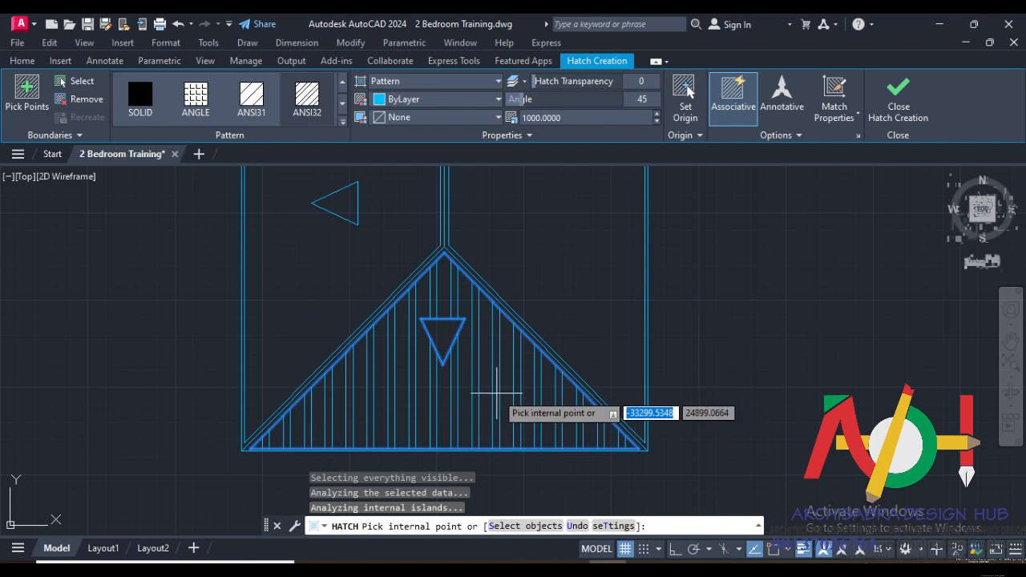
Step: Finish the south-end hatch and start a new hatch at angle 90 inside the long east slope
{"action": "left_click", "coordinate": [913, 108]}
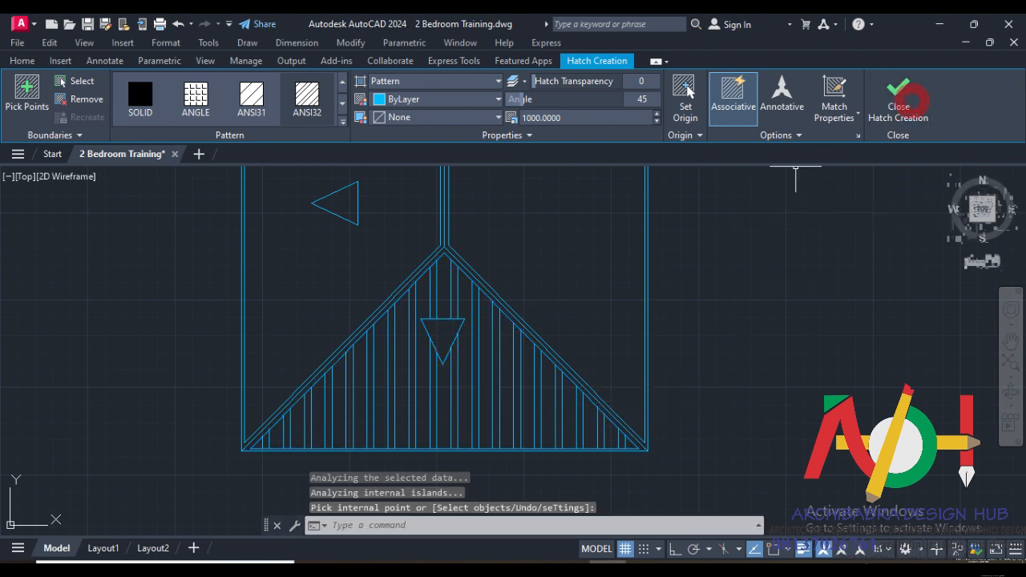
{"action": "scroll", "coordinate": [240, 390], "scroll_direction": "down", "scroll_amount": 5}
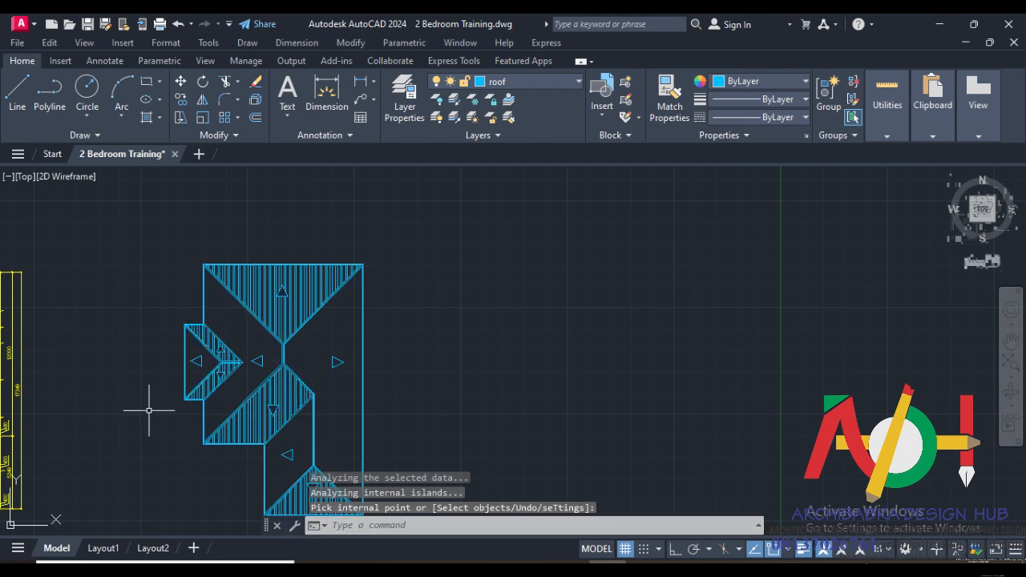
{"action": "scroll", "coordinate": [153, 404], "scroll_direction": "up", "scroll_amount": 2}
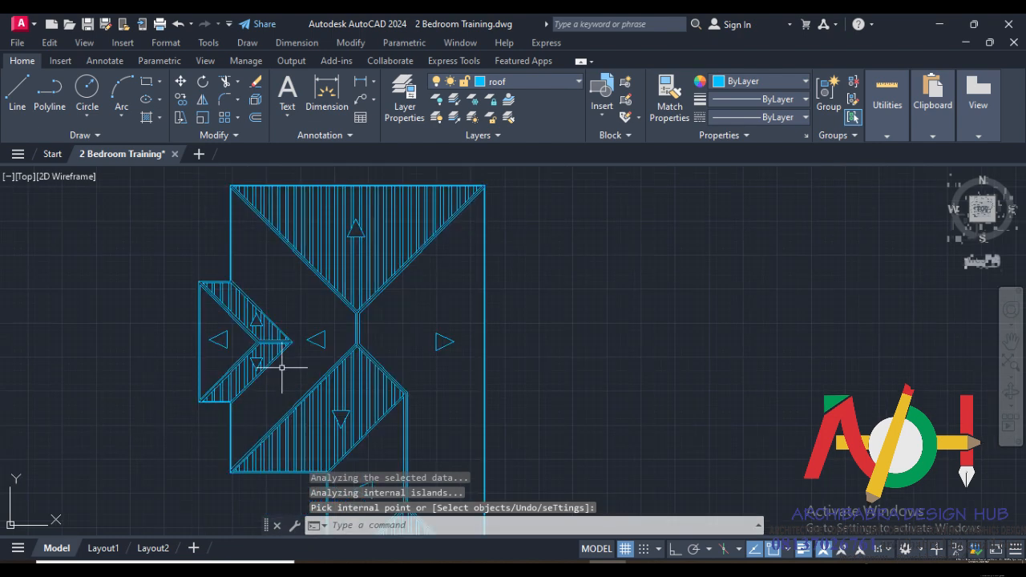
{"action": "left_click", "coordinate": [146, 119]}
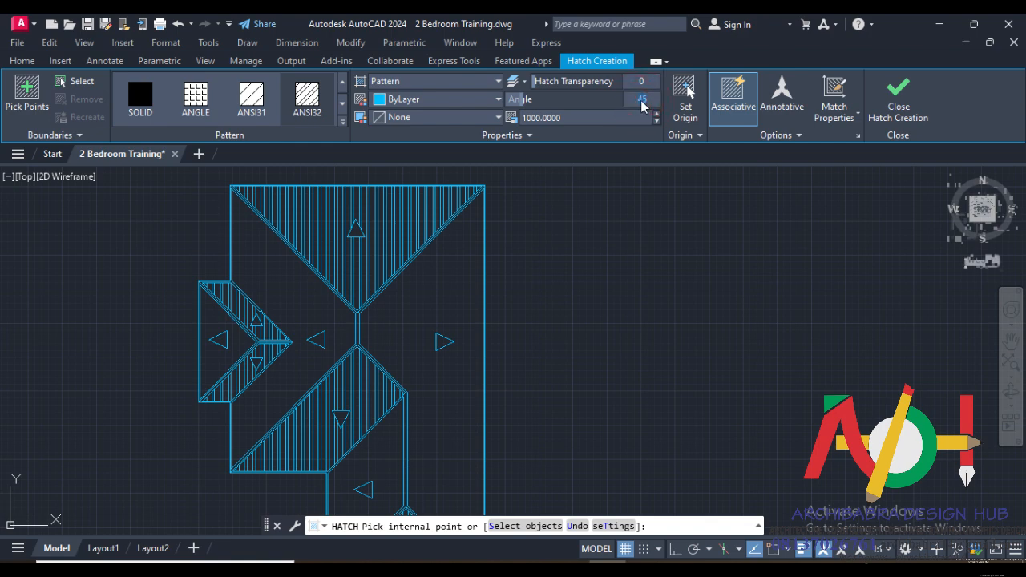
{"action": "type", "text": "90"}
{"action": "key", "text": "Return"}
{"action": "left_click", "coordinate": [27, 93]}
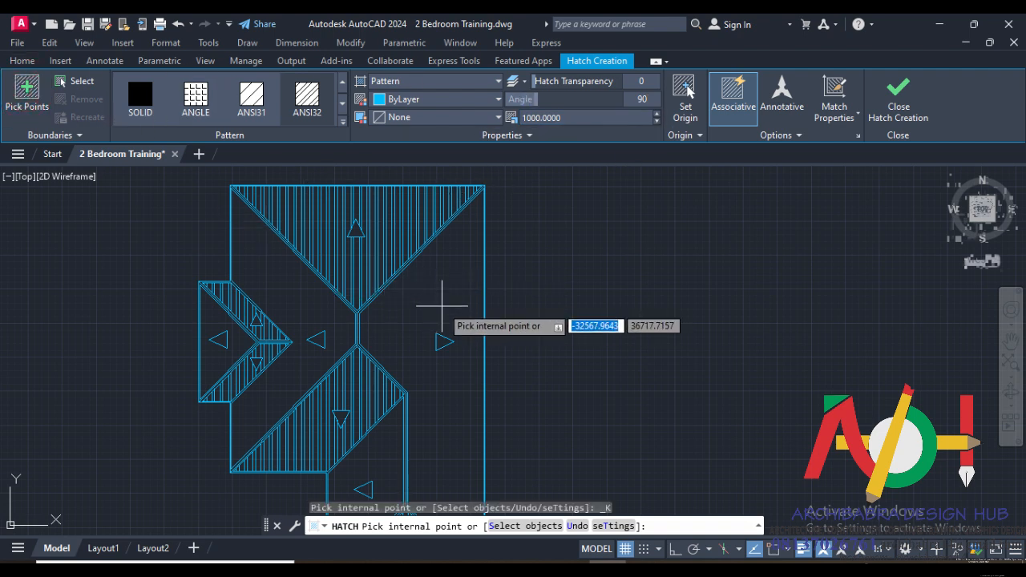
{"action": "left_click", "coordinate": [442, 306]}
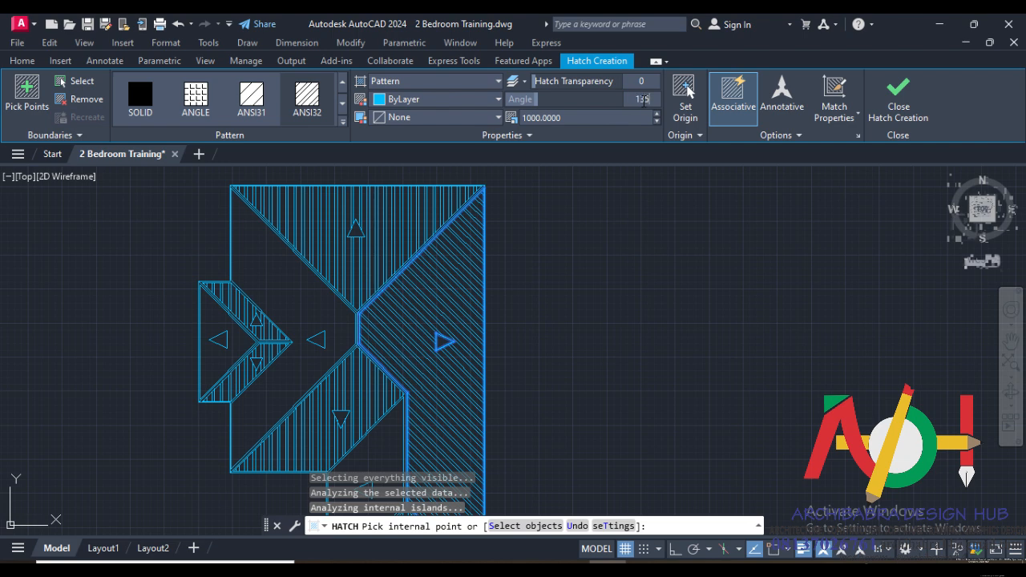
Step: Set the angle of the east slope's hatch to 135
{"action": "left_click", "coordinate": [643, 99]}
{"action": "type", "text": "135"}
{"action": "key", "text": "Return"}
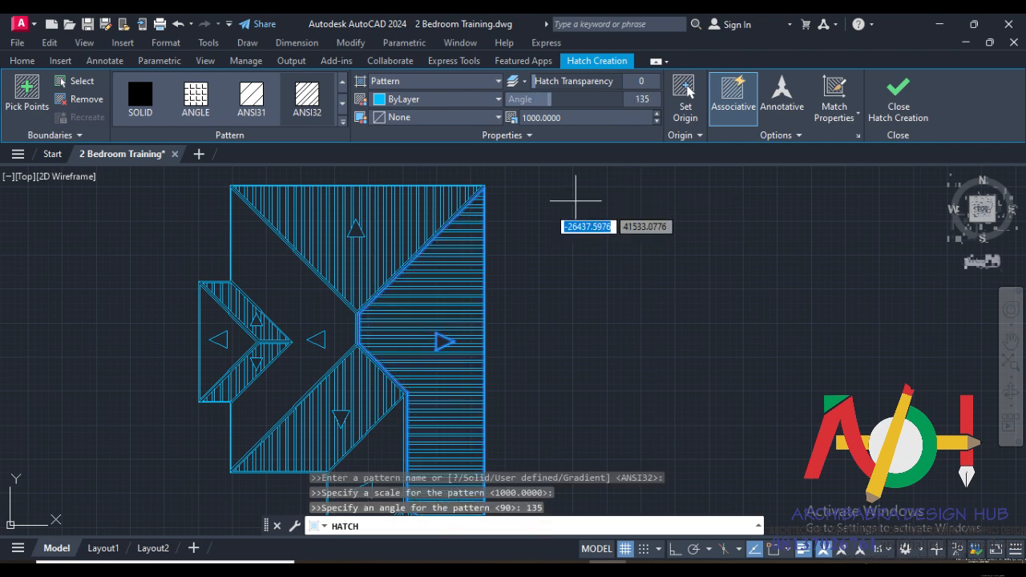
Step: Extend the hatch to the main west slope, the west projection's end slope and the southern west-facing slope, and finish it
{"action": "scroll", "coordinate": [329, 319], "scroll_direction": "up", "scroll_amount": 2}
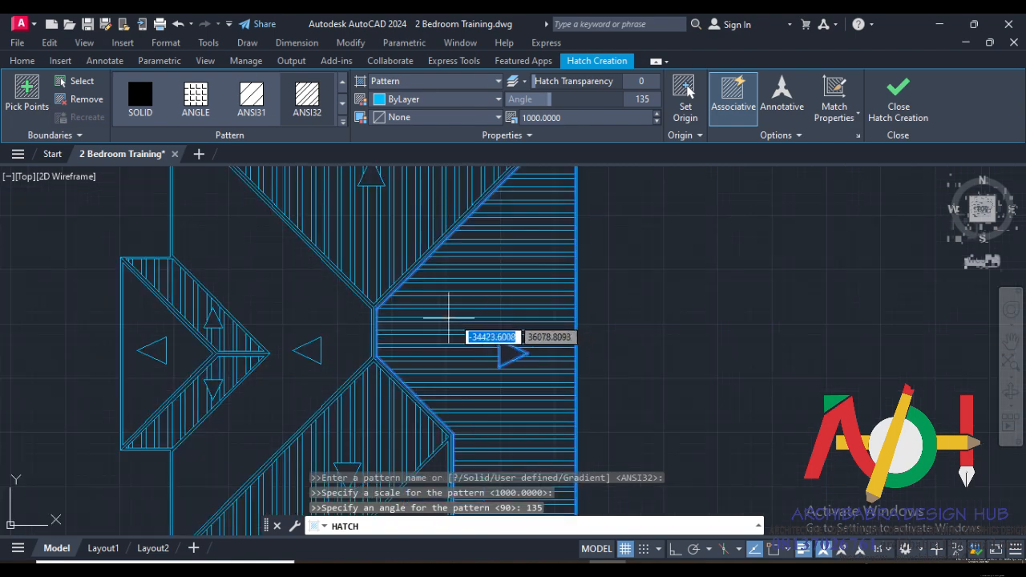
{"action": "left_click", "coordinate": [315, 284]}
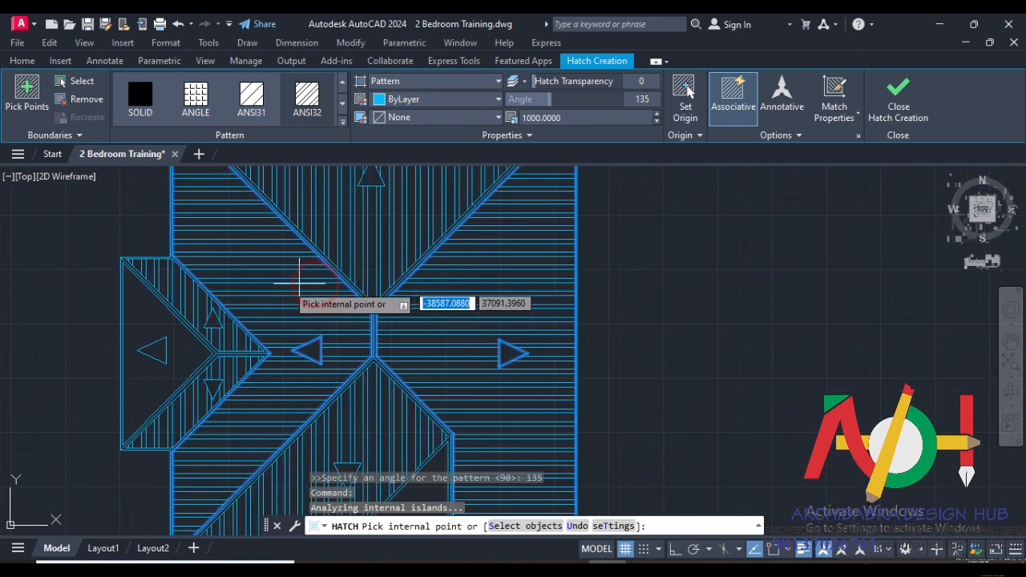
{"action": "left_click", "coordinate": [181, 351]}
{"action": "scroll", "coordinate": [238, 271], "scroll_direction": "down", "scroll_amount": 2}
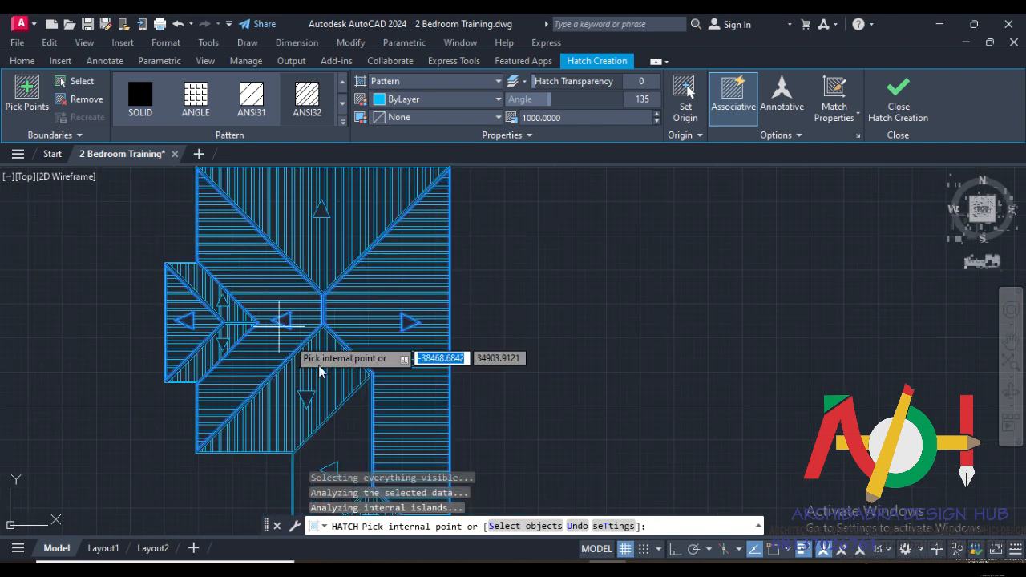
{"action": "middle_click_drag", "start_coordinate": [369, 391], "coordinate": [370, 299]}
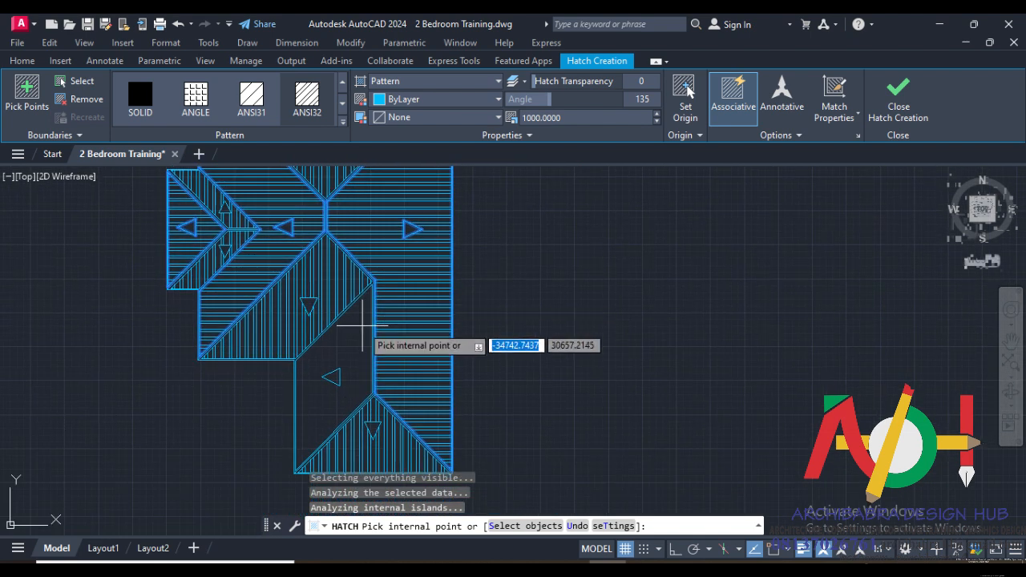
{"action": "left_click", "coordinate": [363, 325]}
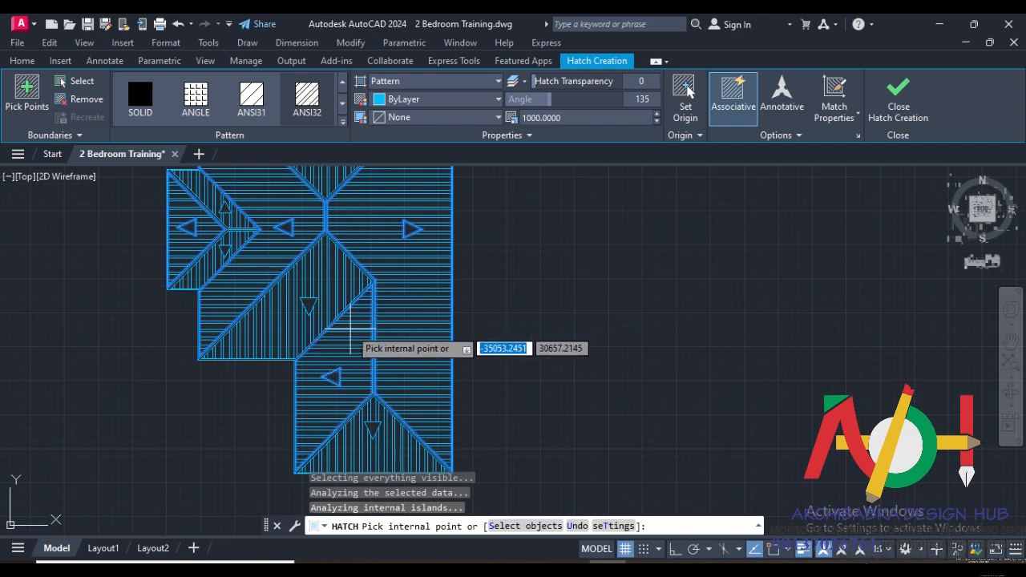
{"action": "scroll", "coordinate": [350, 330], "scroll_direction": "down", "scroll_amount": 4}
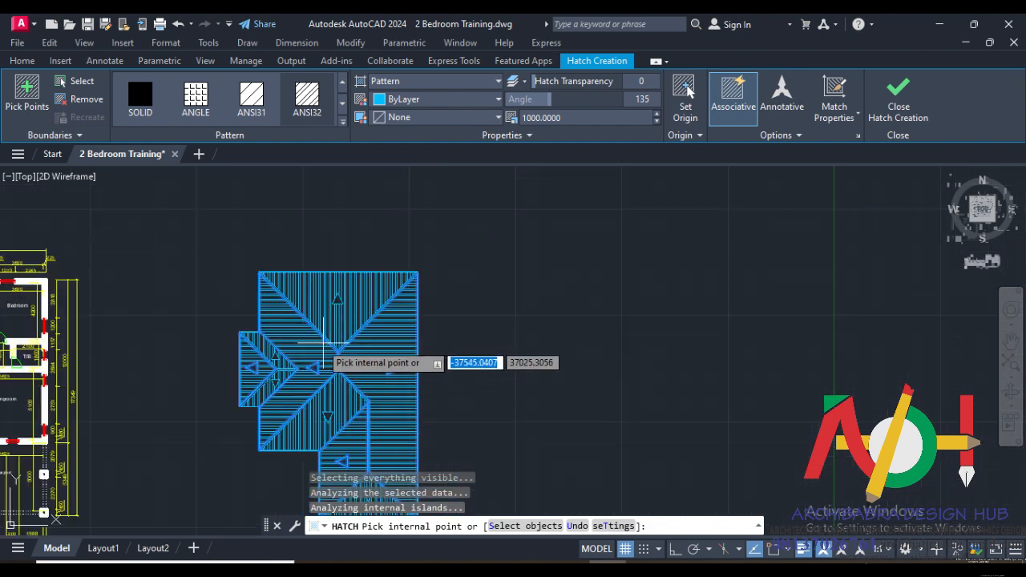
{"action": "scroll", "coordinate": [280, 385], "scroll_direction": "up", "scroll_amount": 2}
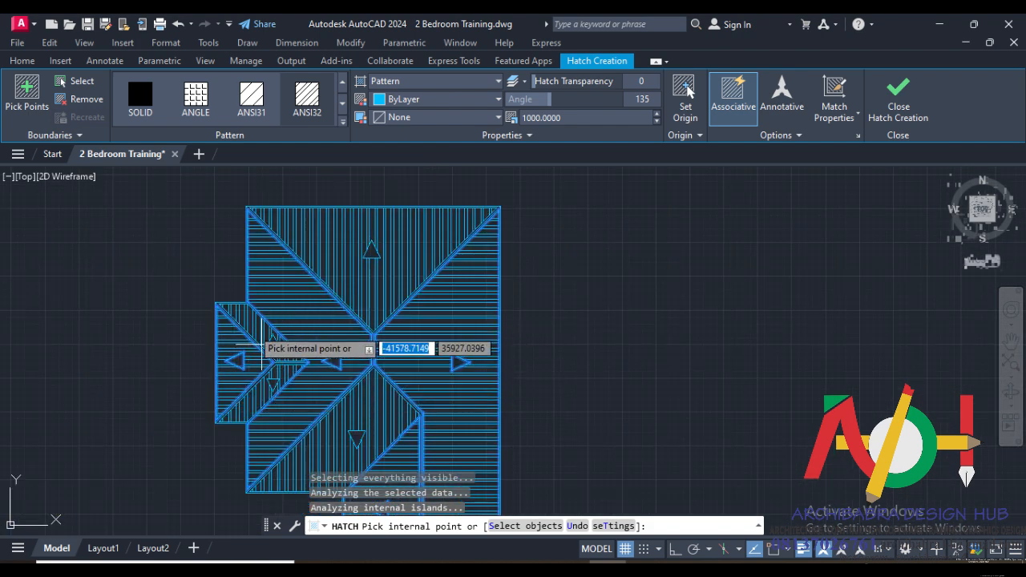
{"action": "left_click", "coordinate": [895, 110]}
Step: Set the scale of the horizontal-line hatch on the east- and west-facing slopes to 1200 and deselect it
{"action": "scroll", "coordinate": [371, 313], "scroll_direction": "up", "scroll_amount": 2}
{"action": "mouse_move", "coordinate": [369, 348]}
{"action": "middle_mouse_down"}
{"action": "mouse_move", "coordinate": [346, 252]}
{"action": "mouse_move", "coordinate": [338, 291]}
{"action": "middle_mouse_up"}
{"action": "scroll", "coordinate": [339, 295], "scroll_direction": "down", "scroll_amount": 4}
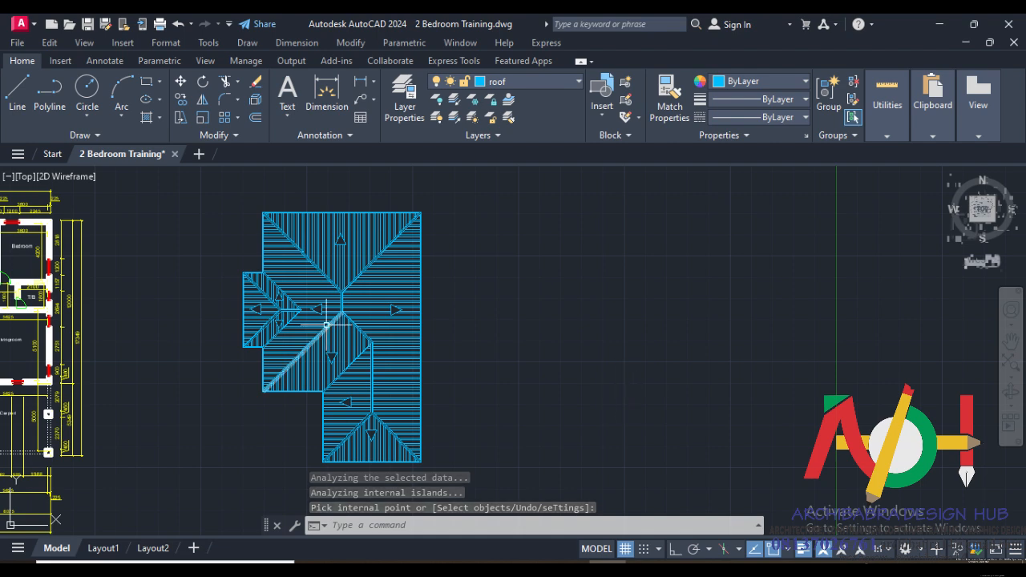
{"action": "scroll", "coordinate": [327, 324], "scroll_direction": "up", "scroll_amount": 3}
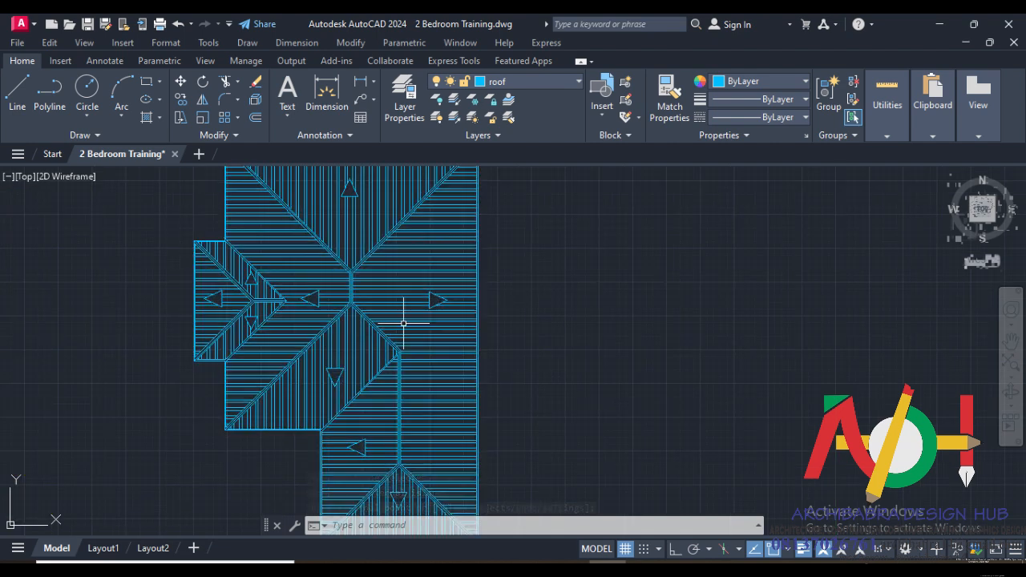
{"action": "scroll", "coordinate": [414, 307], "scroll_direction": "down", "scroll_amount": 3}
{"action": "scroll", "coordinate": [408, 283], "scroll_direction": "up", "scroll_amount": 3}
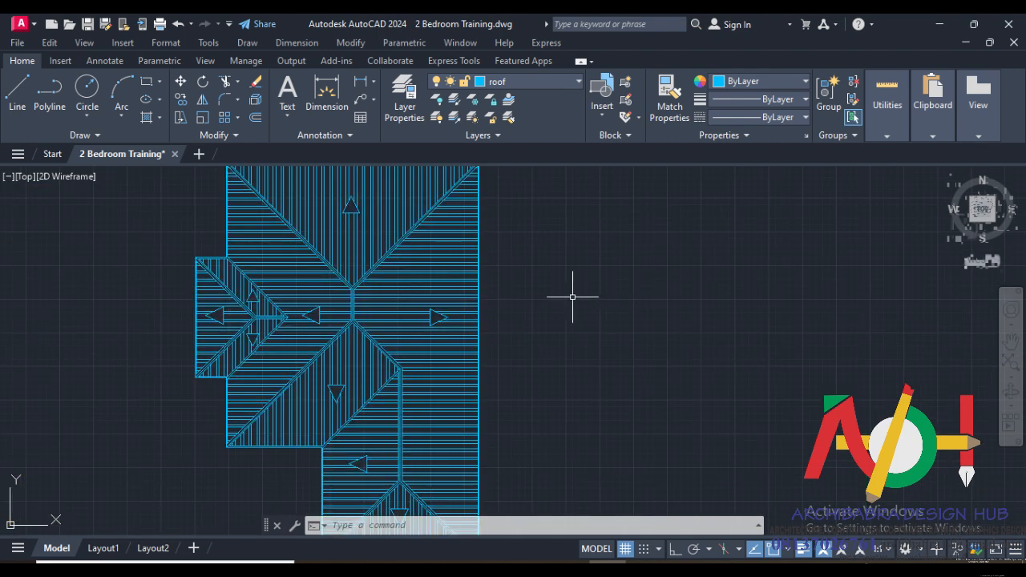
{"action": "left_click", "coordinate": [393, 300]}
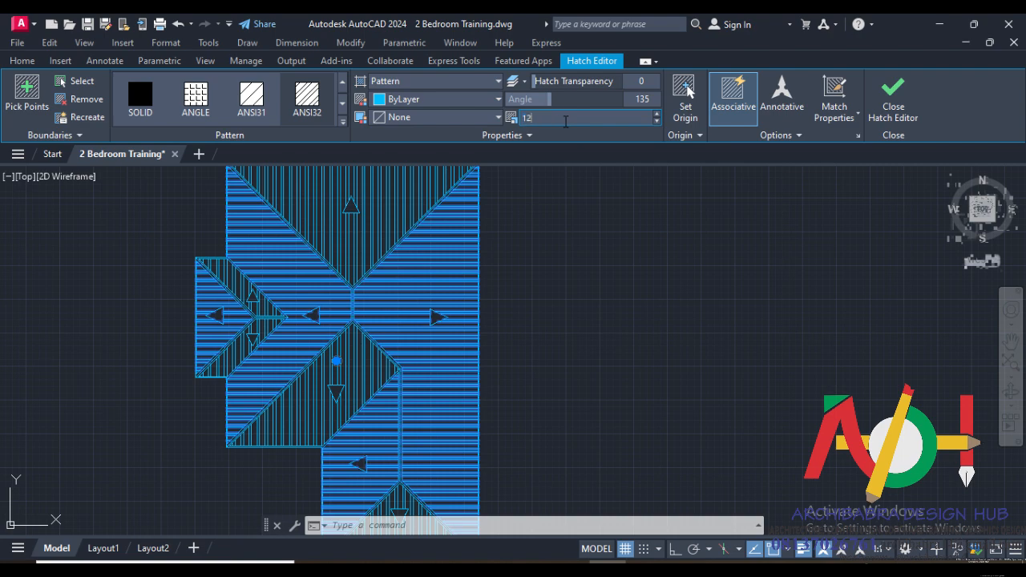
{"action": "key", "text": "Return"}
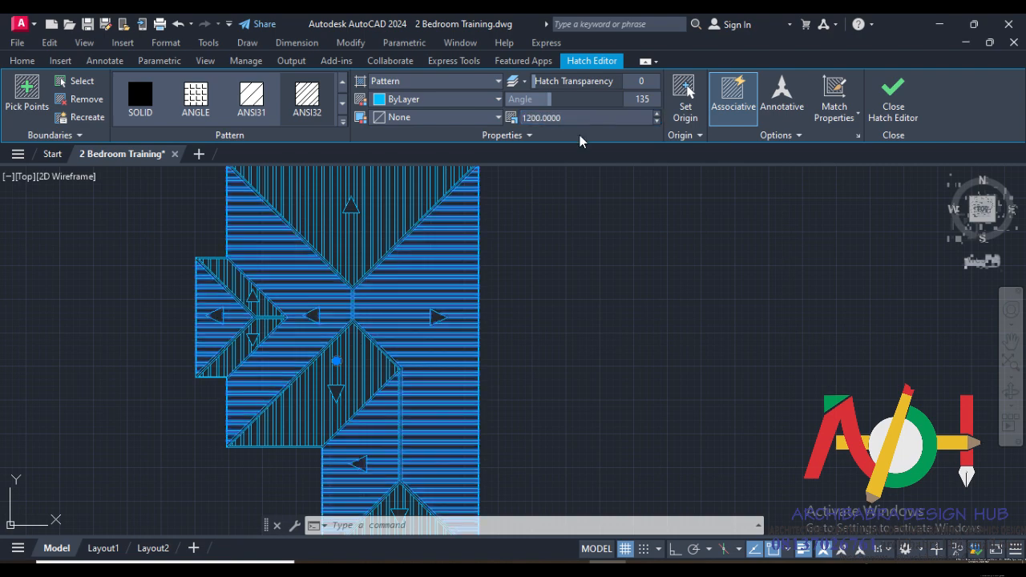
{"action": "left_click", "coordinate": [630, 316]}
{"action": "key", "text": "Escape"}
{"action": "key", "text": "Escape"}
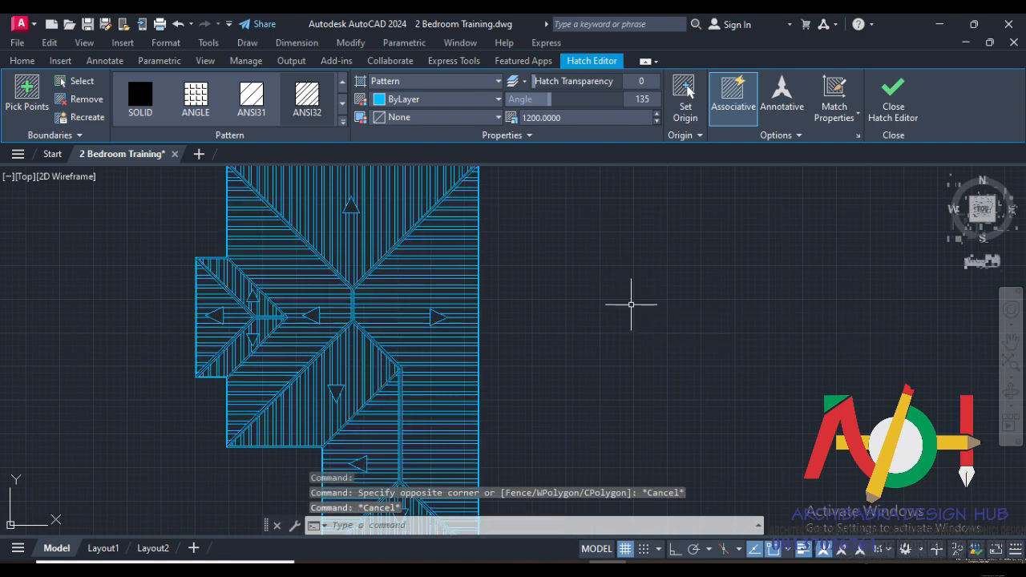
Step: Set the scale of the vertical-line hatch on the main north and south slopes and the west projection to 1200
{"action": "scroll", "coordinate": [497, 305], "scroll_direction": "down", "scroll_amount": 1}
{"action": "scroll", "coordinate": [461, 257], "scroll_direction": "up", "scroll_amount": 1}
{"action": "left_click", "coordinate": [441, 242]}
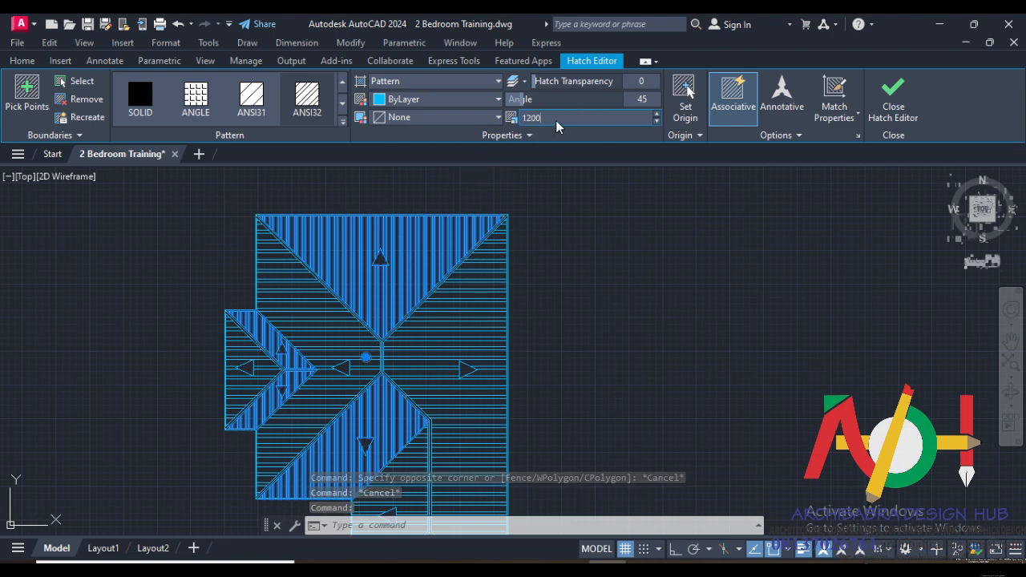
{"action": "key", "text": "Return"}
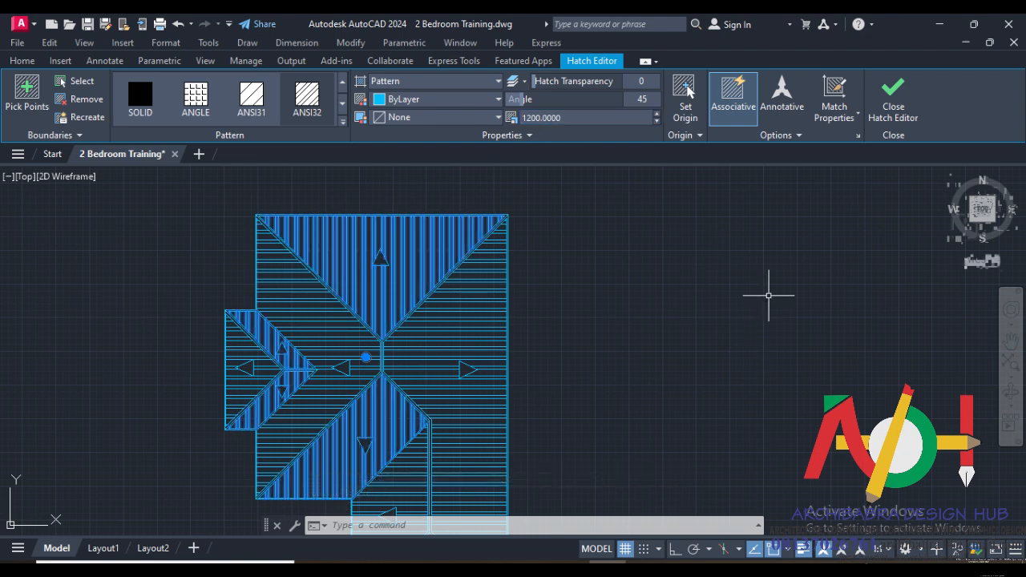
{"action": "left_click", "coordinate": [892, 89]}
Step: Inspect the hatched roof plan from the north slope to the south end, checking hatch line directions, ridges and slope arrows
{"action": "scroll", "coordinate": [347, 235], "scroll_direction": "down", "scroll_amount": 2}
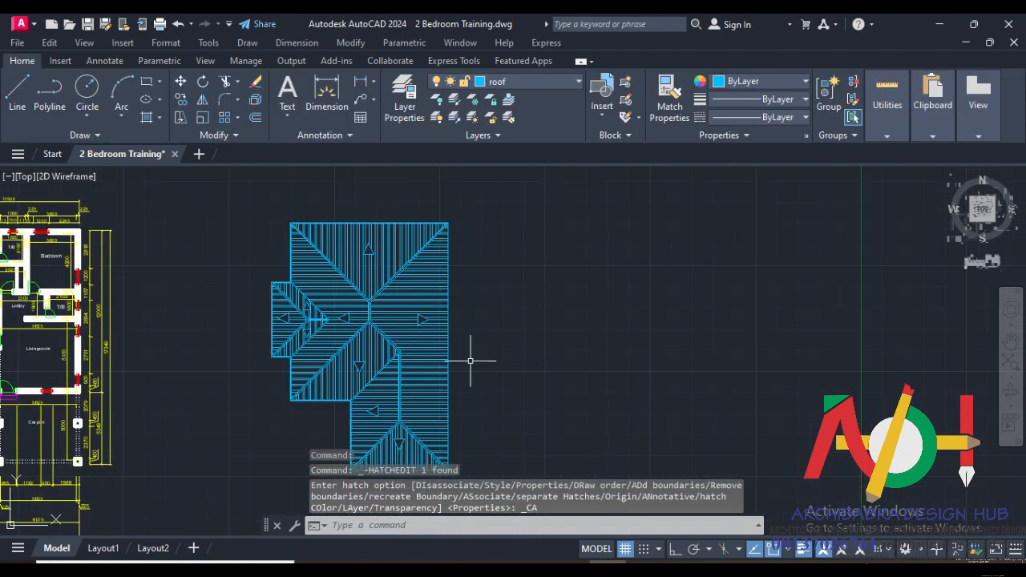
{"action": "mouse_move", "coordinate": [461, 356]}
{"action": "middle_mouse_down"}
{"action": "mouse_move", "coordinate": [401, 297]}
{"action": "mouse_move", "coordinate": [435, 342]}
{"action": "middle_mouse_up"}
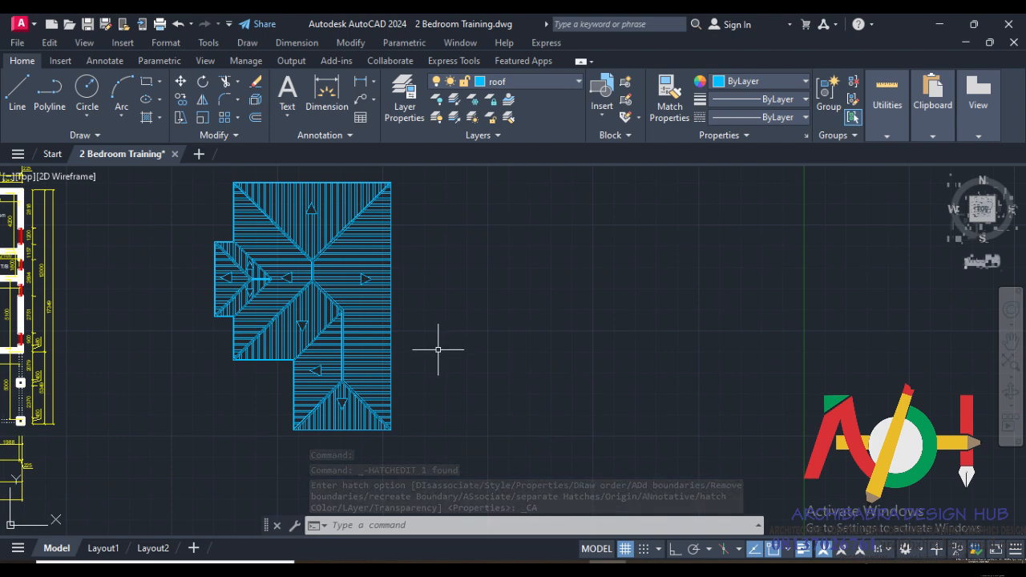
{"action": "middle_click_drag", "start_coordinate": [423, 364], "coordinate": [440, 373]}
{"action": "scroll", "coordinate": [372, 325], "scroll_direction": "up", "scroll_amount": 2}
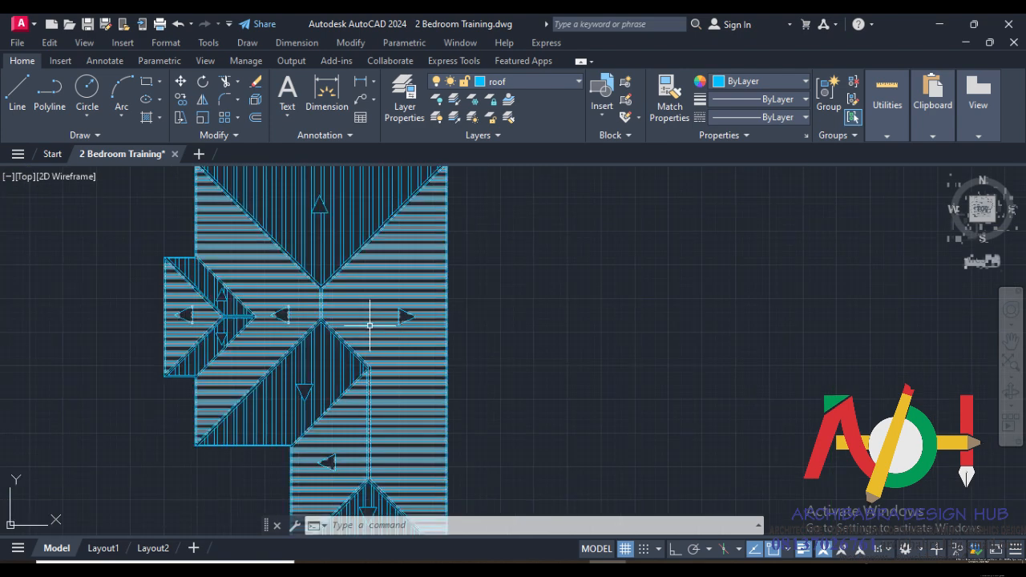
{"action": "scroll", "coordinate": [369, 326], "scroll_direction": "down", "scroll_amount": 2}
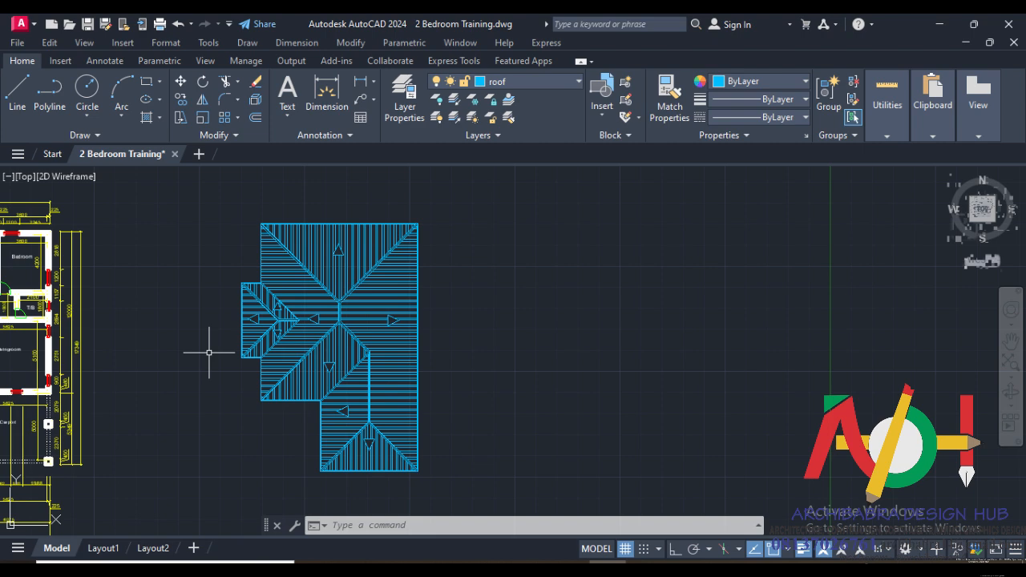
{"action": "scroll", "coordinate": [215, 332], "scroll_direction": "up", "scroll_amount": 4}
{"action": "scroll", "coordinate": [219, 316], "scroll_direction": "down", "scroll_amount": 2}
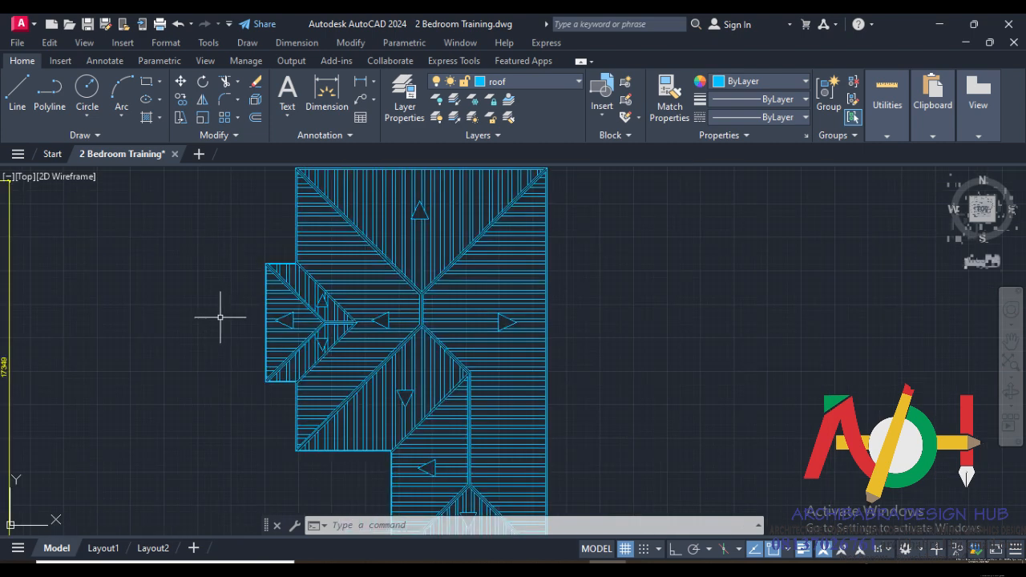
{"action": "middle_click_drag", "start_coordinate": [266, 307], "coordinate": [214, 343]}
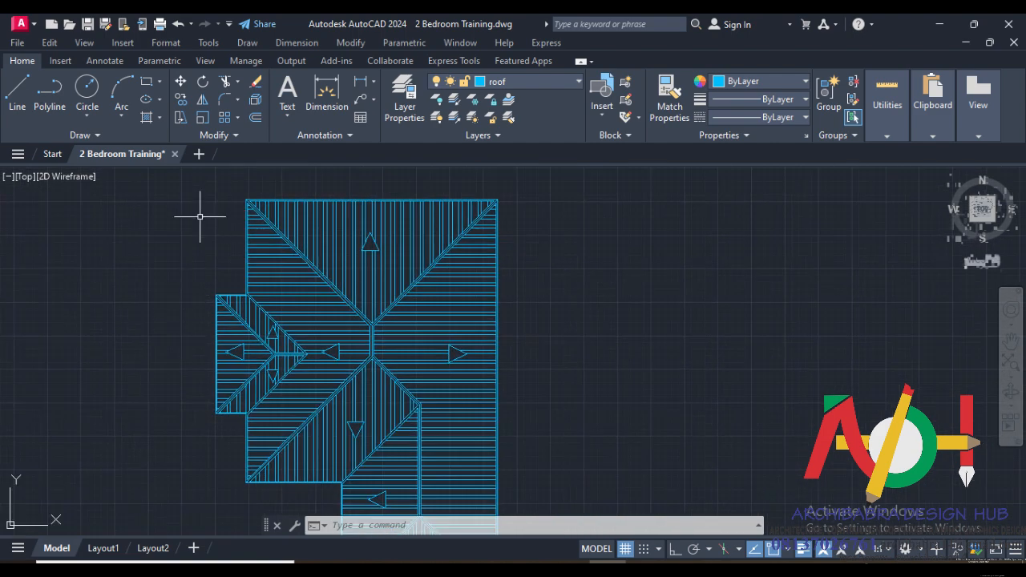
{"action": "scroll", "coordinate": [529, 211], "scroll_direction": "up", "scroll_amount": 3}
{"action": "scroll", "coordinate": [534, 337], "scroll_direction": "up", "scroll_amount": 2}
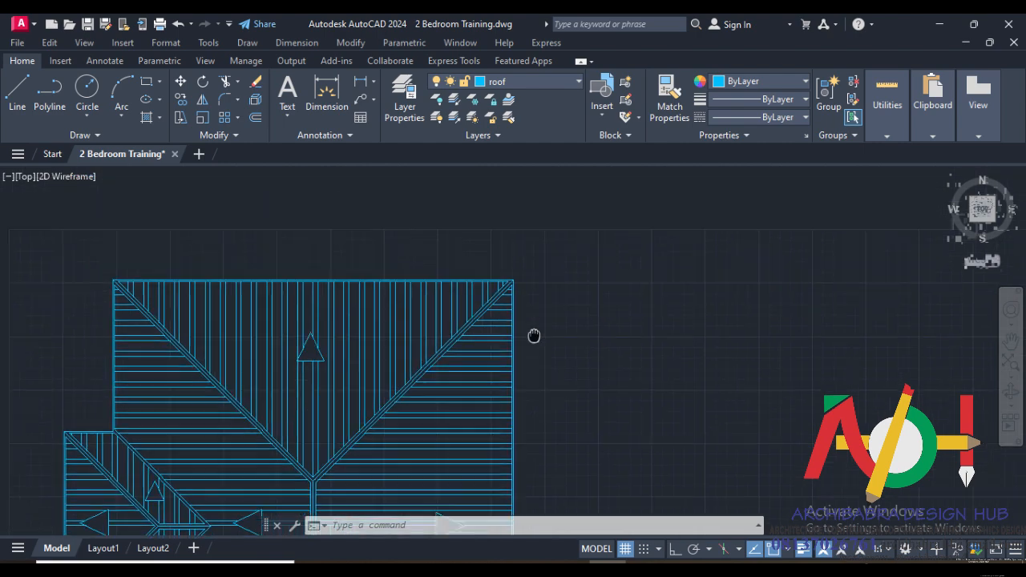
{"action": "scroll", "coordinate": [108, 265], "scroll_direction": "up", "scroll_amount": 3}
{"action": "scroll", "coordinate": [108, 265], "scroll_direction": "down", "scroll_amount": 4}
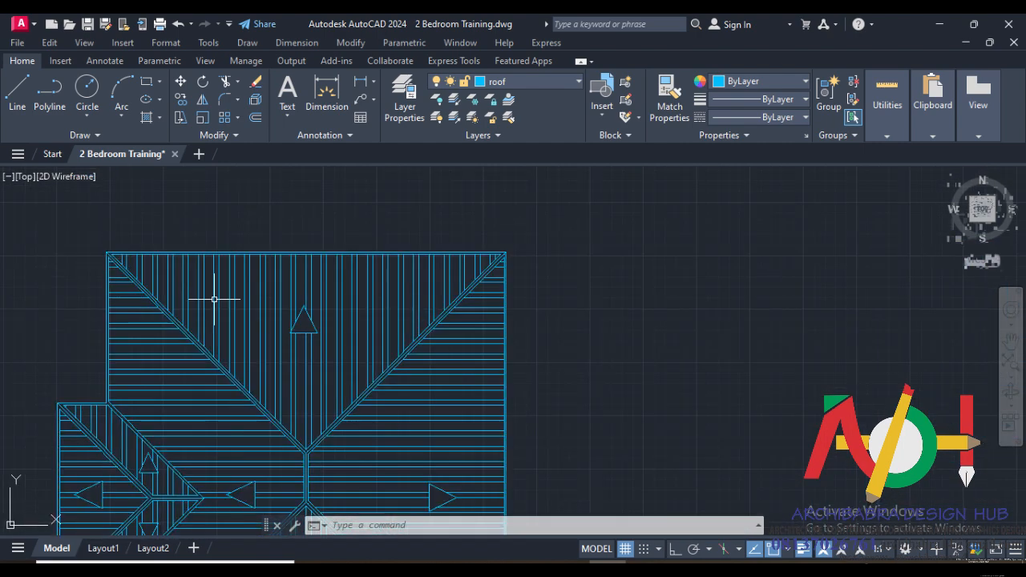
{"action": "middle_click_drag", "start_coordinate": [343, 335], "coordinate": [319, 167]}
{"action": "scroll", "coordinate": [267, 290], "scroll_direction": "up", "scroll_amount": 3}
{"action": "scroll", "coordinate": [306, 265], "scroll_direction": "down", "scroll_amount": 2}
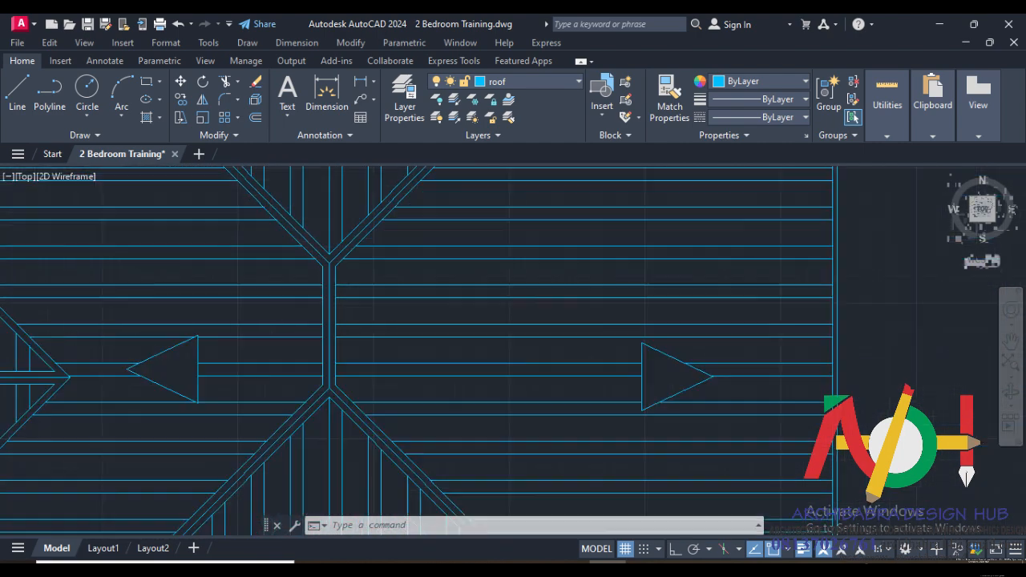
{"action": "middle_click_drag", "start_coordinate": [352, 394], "coordinate": [312, 238]}
{"action": "scroll", "coordinate": [363, 258], "scroll_direction": "down", "scroll_amount": 2}
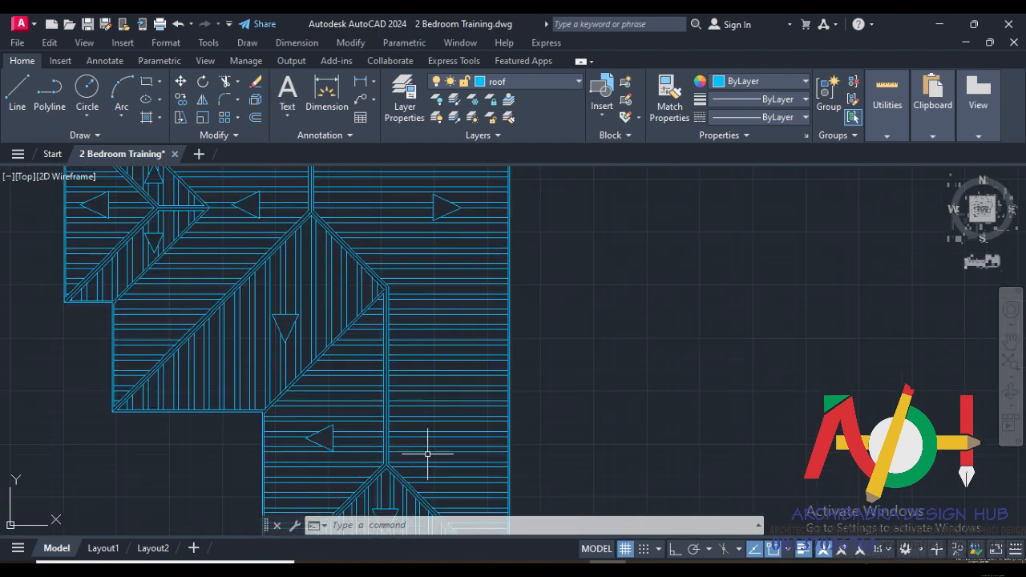
{"action": "middle_click_drag", "start_coordinate": [427, 453], "coordinate": [388, 240]}
{"action": "scroll", "coordinate": [313, 328], "scroll_direction": "up", "scroll_amount": 4}
{"action": "scroll", "coordinate": [342, 431], "scroll_direction": "down", "scroll_amount": 6}
{"action": "middle_click_drag", "start_coordinate": [291, 363], "coordinate": [310, 440]}
{"action": "scroll", "coordinate": [337, 319], "scroll_direction": "up", "scroll_amount": 2}
{"action": "scroll", "coordinate": [274, 338], "scroll_direction": "up", "scroll_amount": 3}
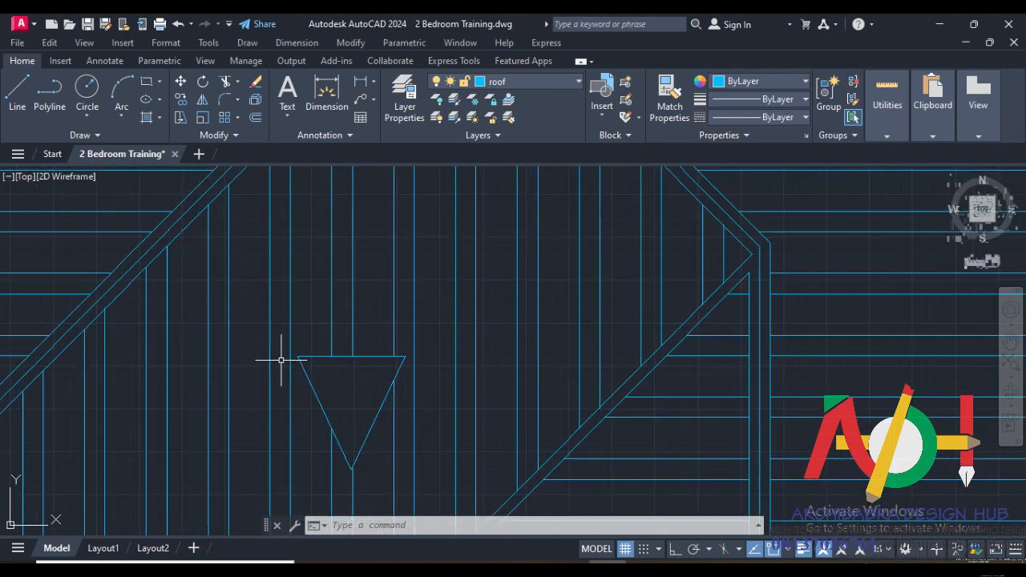
{"action": "scroll", "coordinate": [317, 410], "scroll_direction": "down", "scroll_amount": 3}
{"action": "middle_click_drag", "start_coordinate": [301, 378], "coordinate": [325, 486]}
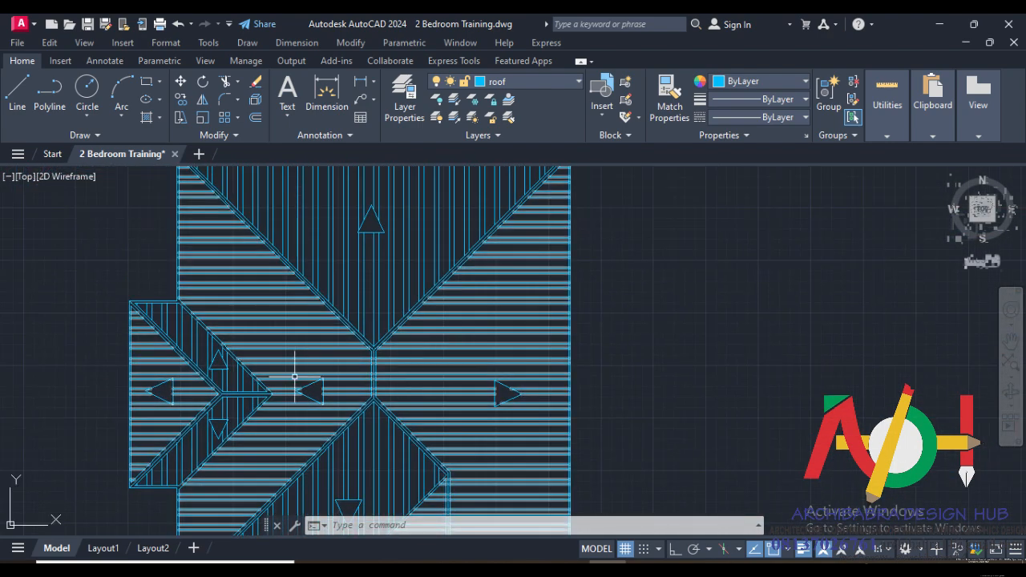
{"action": "scroll", "coordinate": [186, 386], "scroll_direction": "up", "scroll_amount": 4}
{"action": "scroll", "coordinate": [128, 419], "scroll_direction": "down", "scroll_amount": 3}
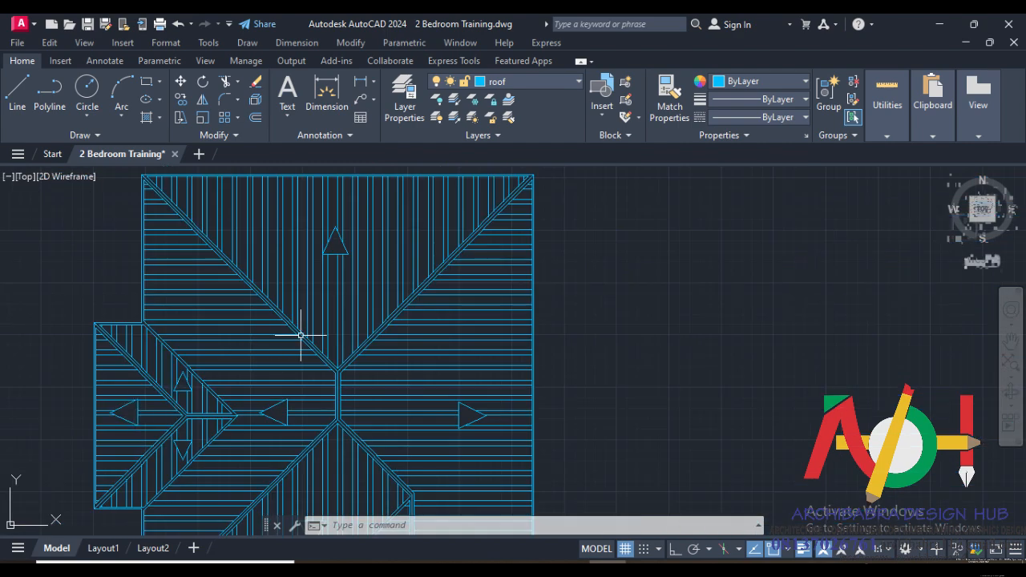
Step: Review the whole roof plan and the central ridge junction, checking hatch spacing and arrow directions on the adjoining slopes and west projection
{"action": "middle_click_drag", "start_coordinate": [212, 430], "coordinate": [236, 337]}
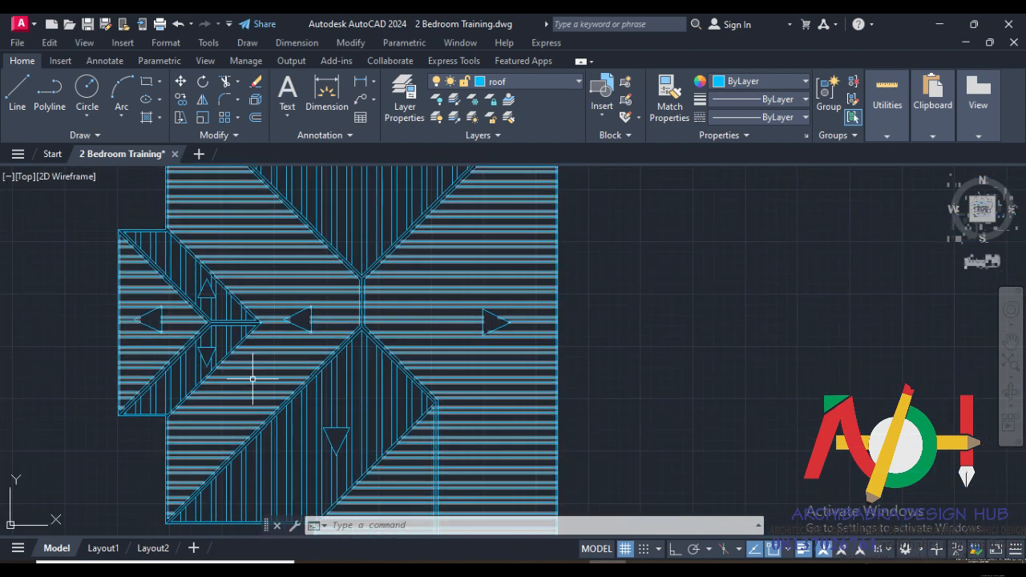
{"action": "scroll", "coordinate": [243, 387], "scroll_direction": "down", "scroll_amount": 2}
{"action": "scroll", "coordinate": [442, 312], "scroll_direction": "down", "scroll_amount": 1}
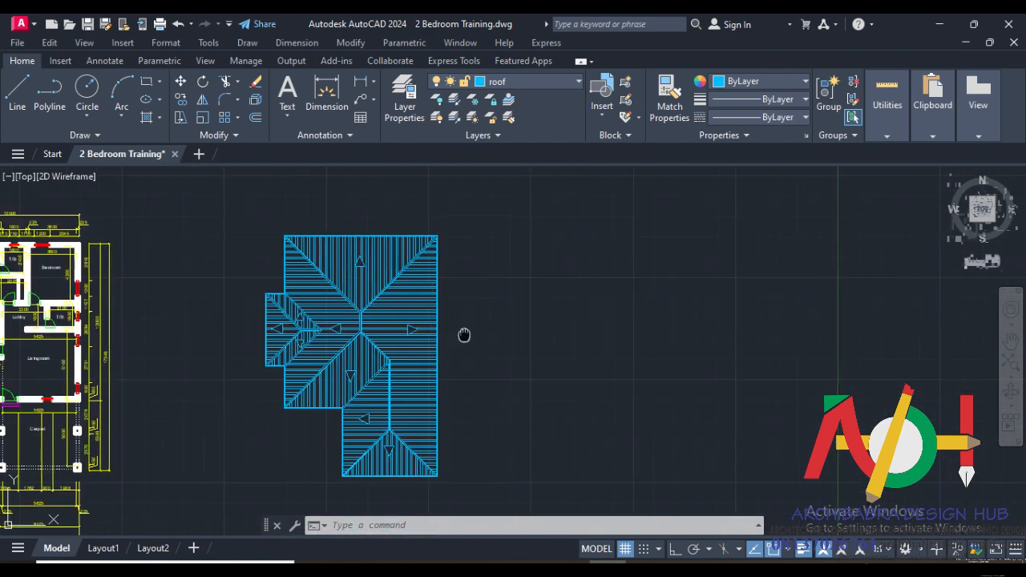
{"action": "middle_click_drag", "start_coordinate": [465, 334], "coordinate": [426, 336]}
{"action": "scroll", "coordinate": [441, 339], "scroll_direction": "up", "scroll_amount": 1}
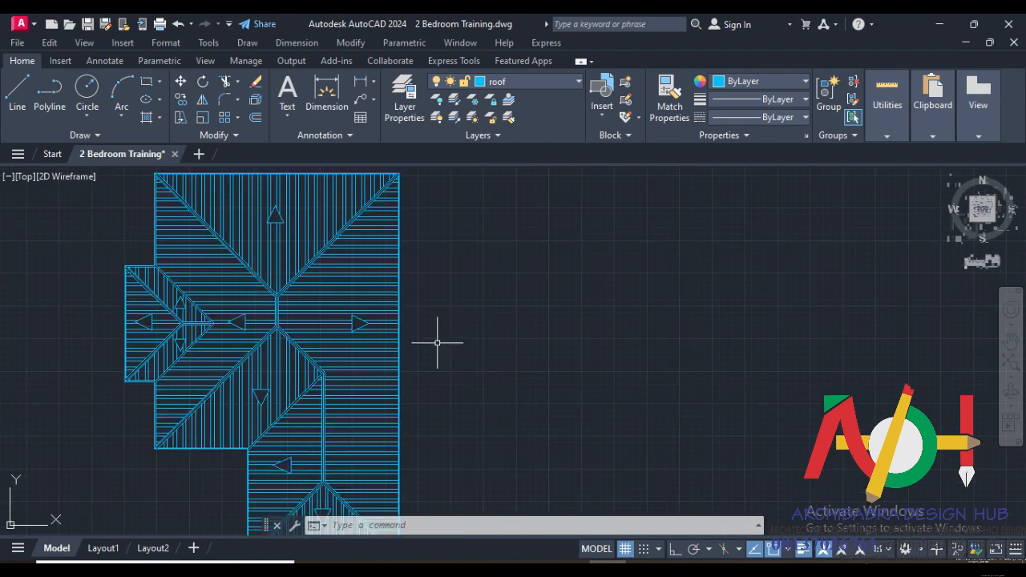
{"action": "scroll", "coordinate": [437, 342], "scroll_direction": "down", "scroll_amount": 1}
{"action": "scroll", "coordinate": [437, 342], "scroll_direction": "up", "scroll_amount": 2}
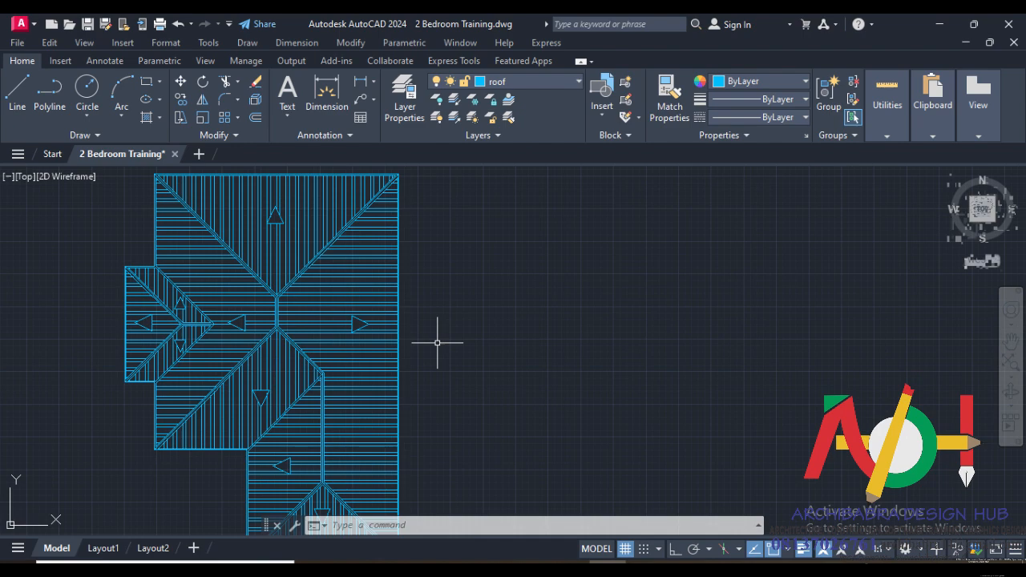
{"action": "scroll", "coordinate": [445, 336], "scroll_direction": "down", "scroll_amount": 2}
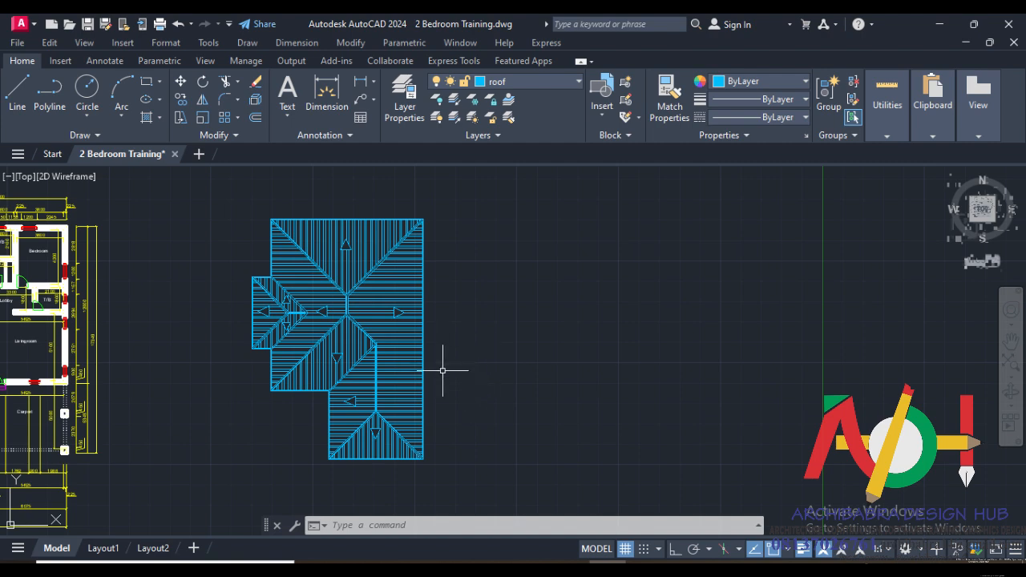
{"action": "scroll", "coordinate": [354, 298], "scroll_direction": "up", "scroll_amount": 4}
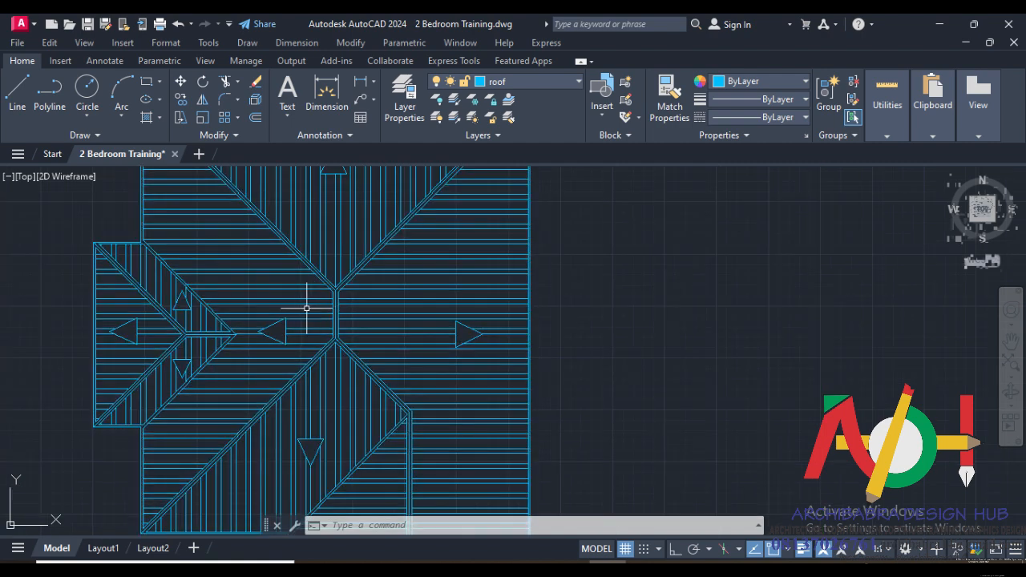
{"action": "scroll", "coordinate": [345, 309], "scroll_direction": "down", "scroll_amount": 4}
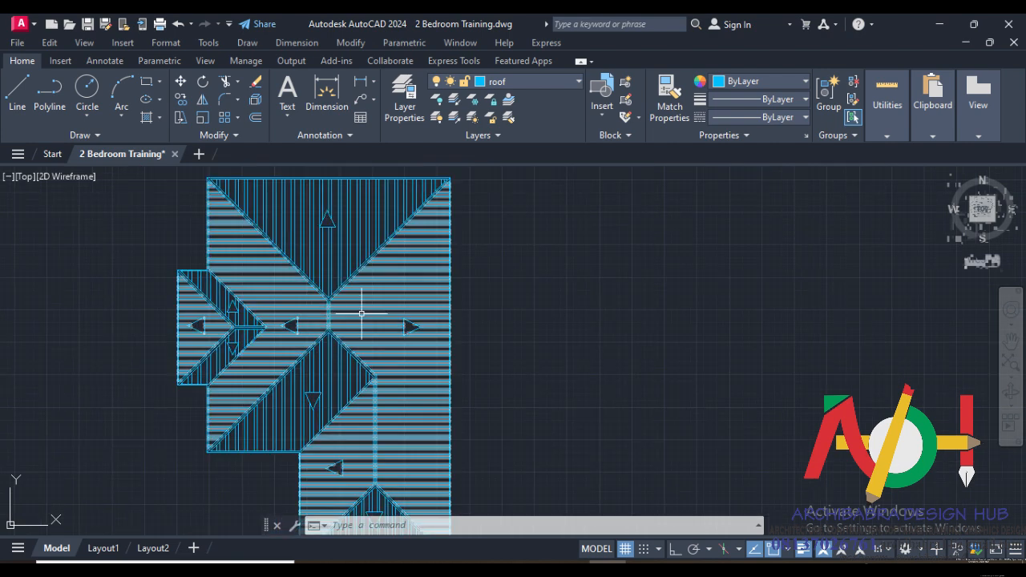